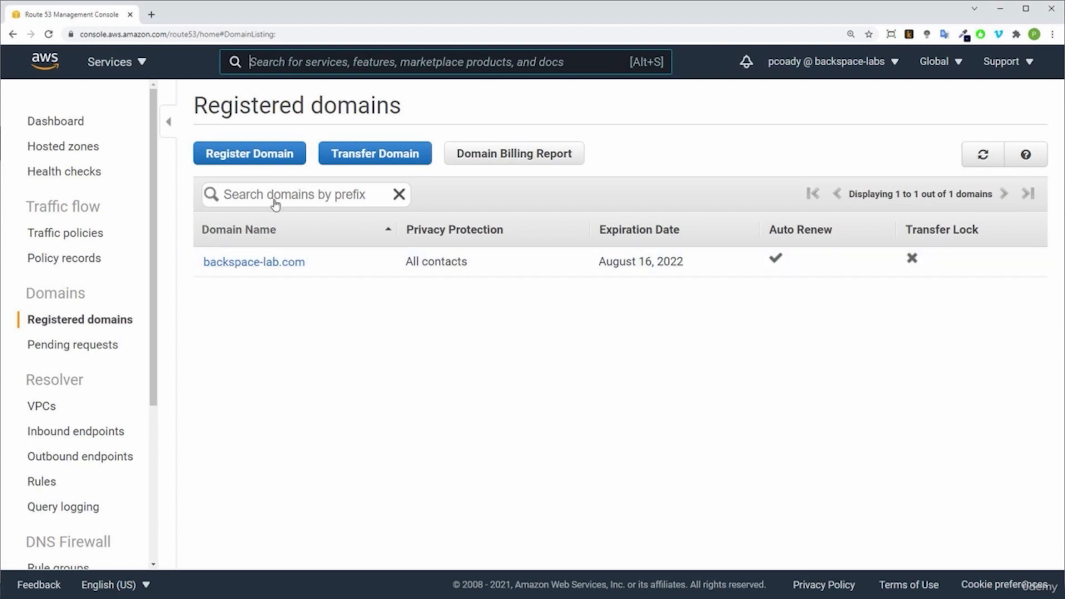
Step: Start a new domain registration and check whether web.com is available
click(257, 156)
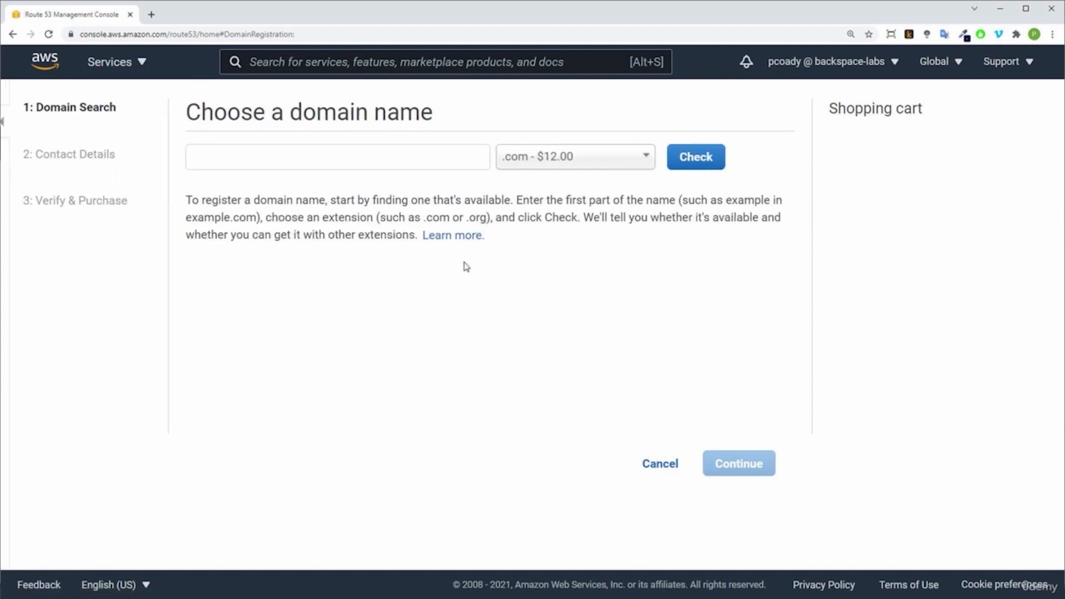
click(289, 160)
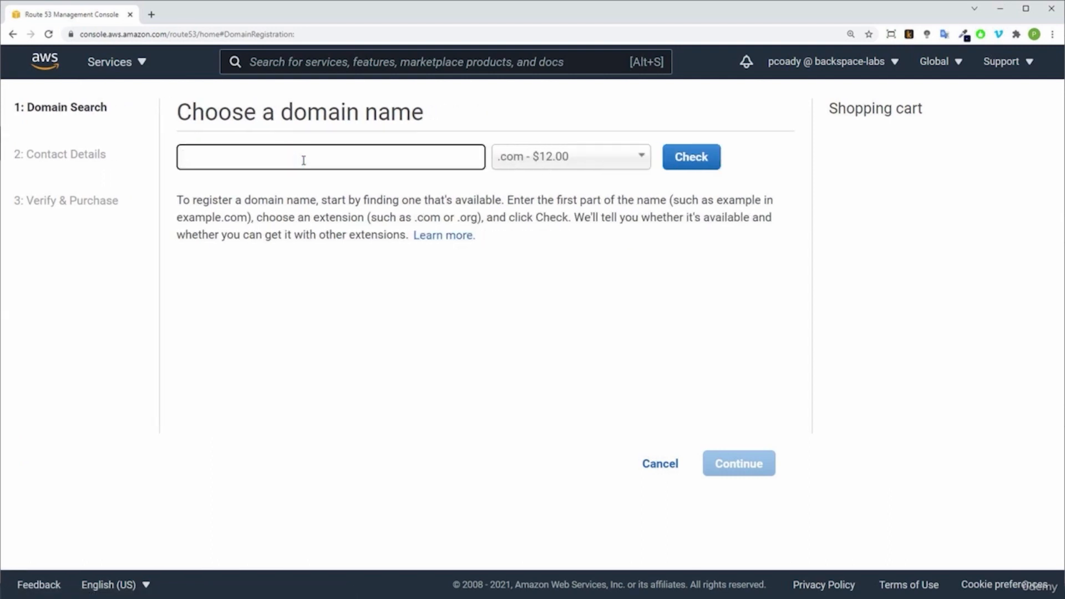
text(webn)
key(BackSpace)
key(Return)
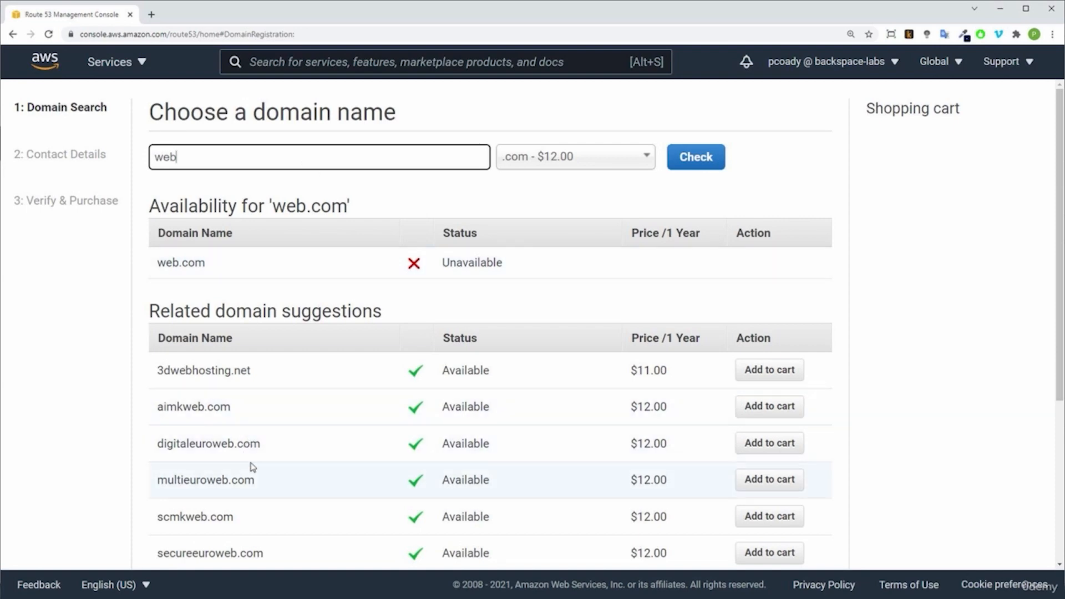
Step: Add webadvisors.net from the related domain suggestions to the shopping cart, then cancel the domain registration
scroll(268, 471, down, 3)
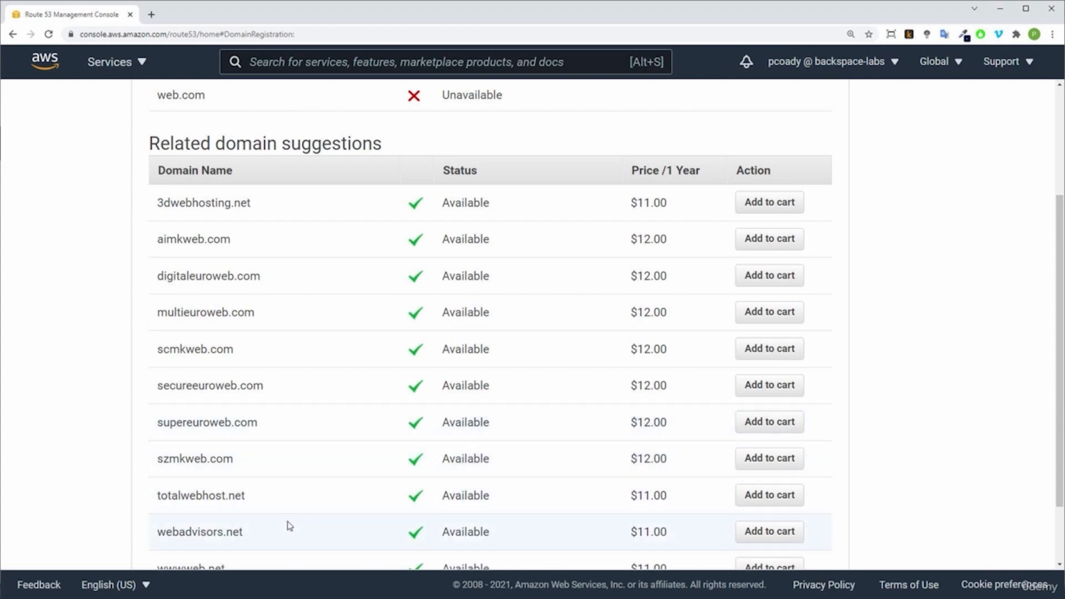
click(784, 535)
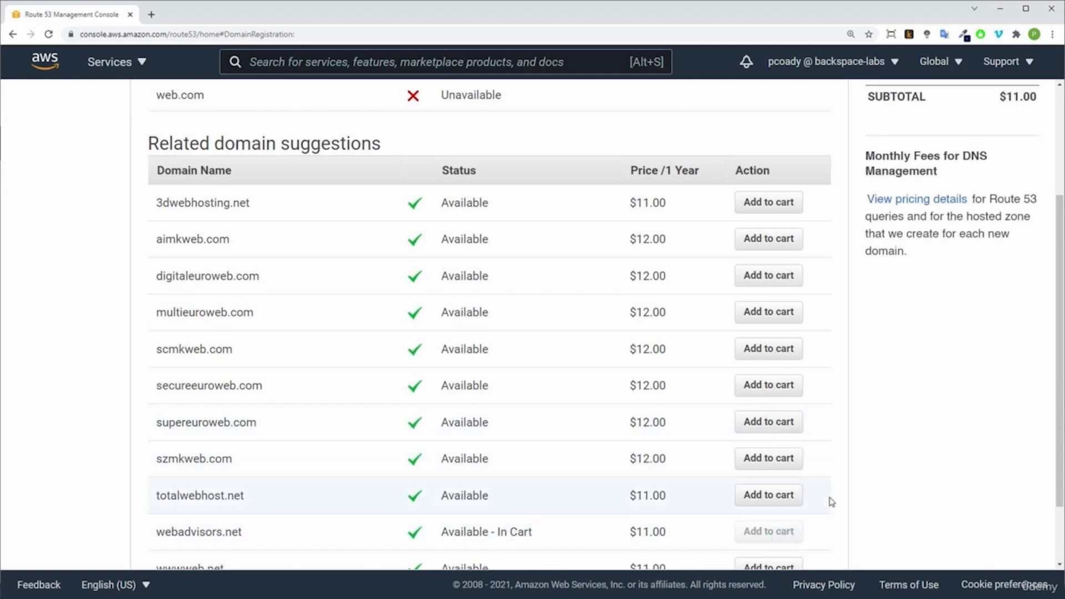
scroll(907, 484, up, 3)
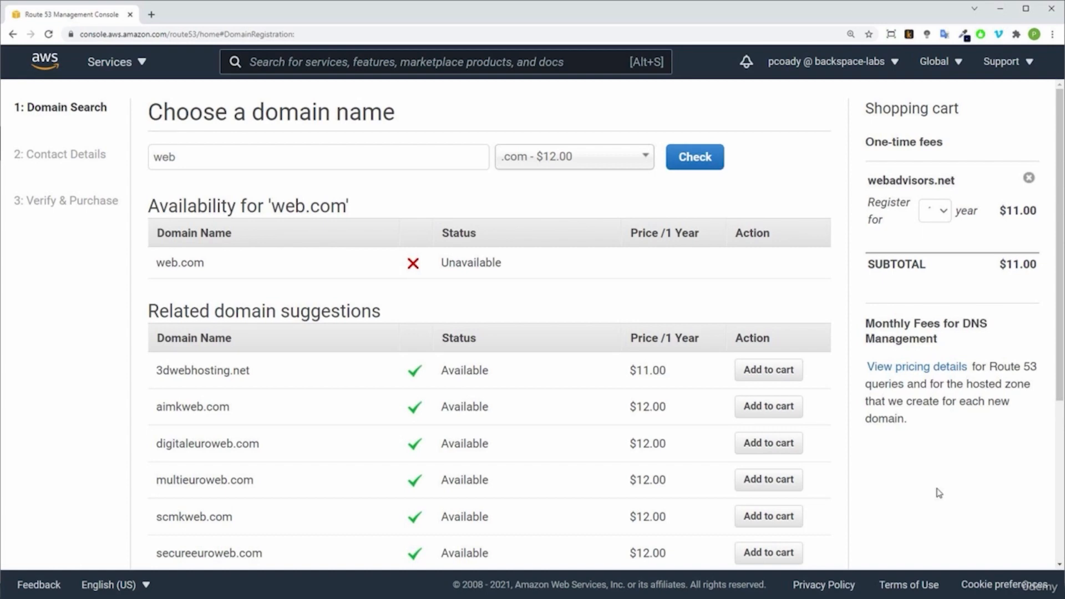
scroll(941, 491, down, 4)
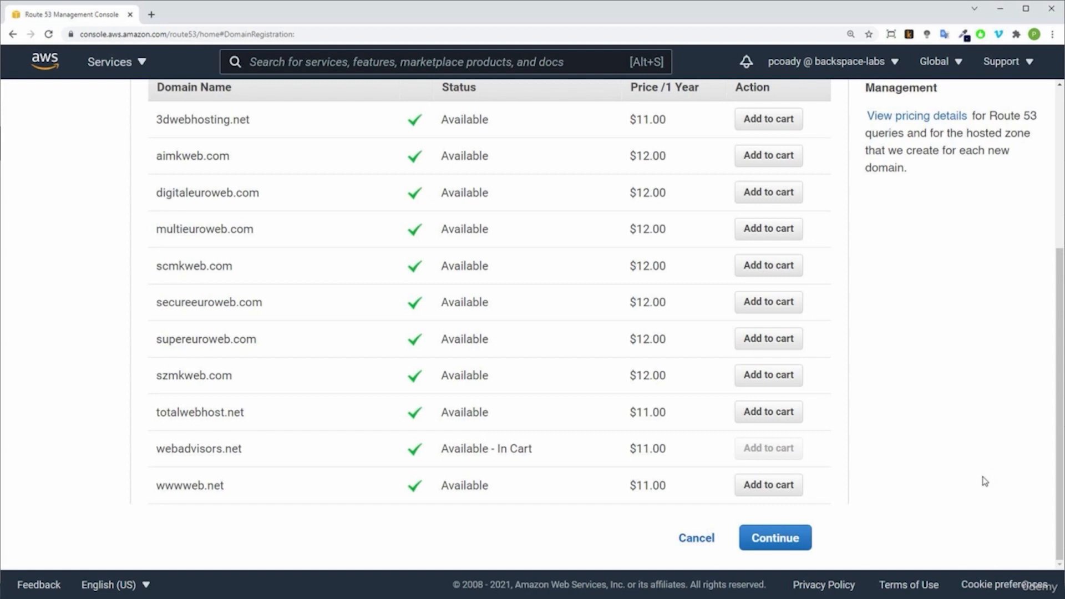
click(695, 538)
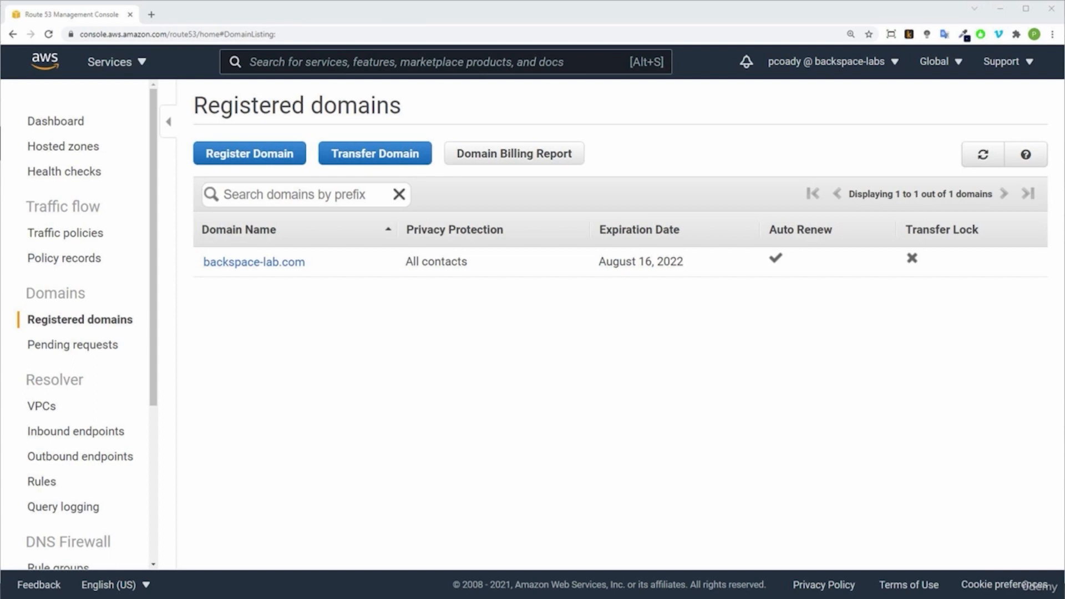
Step: Search the AWS services for s3 and open the S3 console in a separate browser tab
key(alt+s)
text(s3)
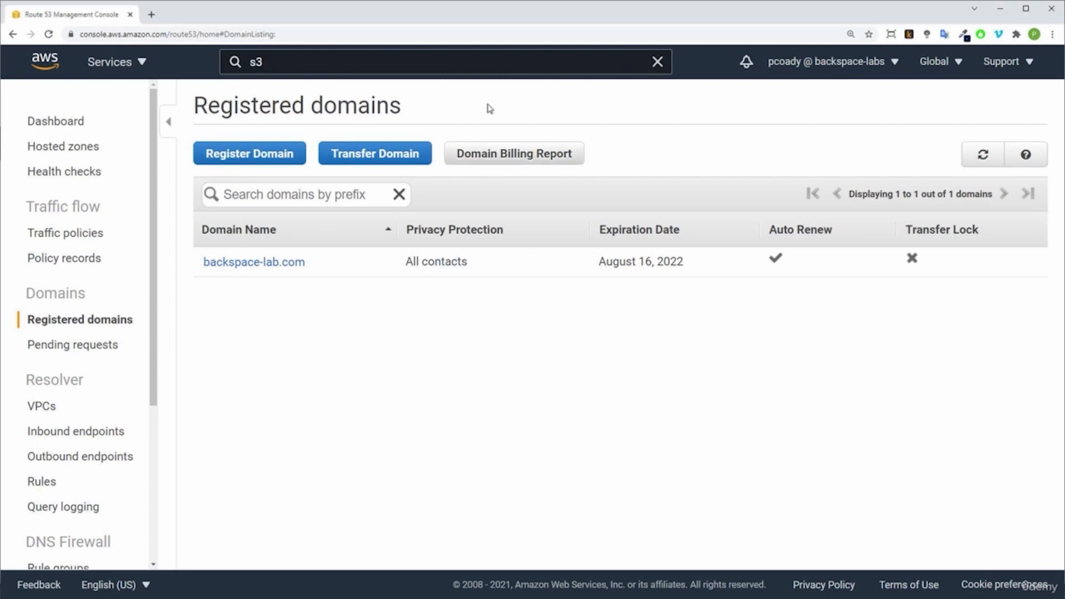
click(276, 62)
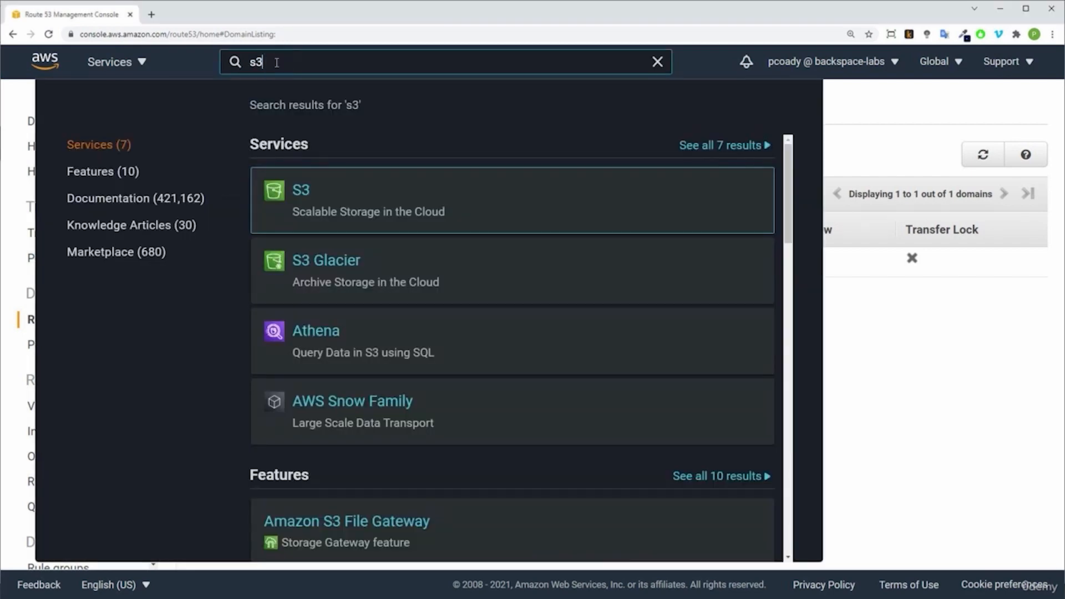
right_click(302, 192)
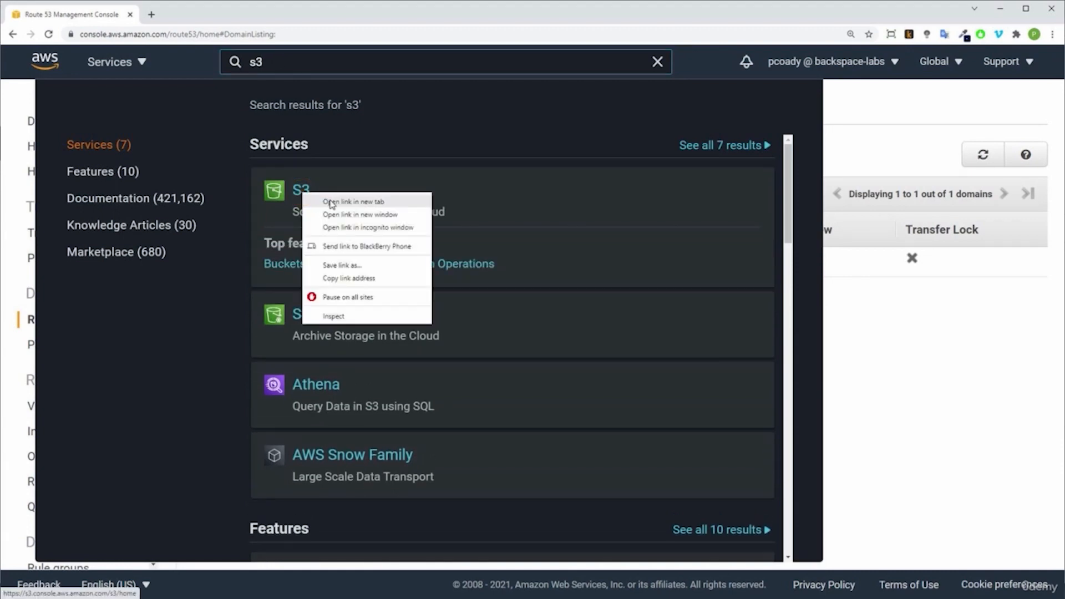
click(328, 202)
click(900, 335)
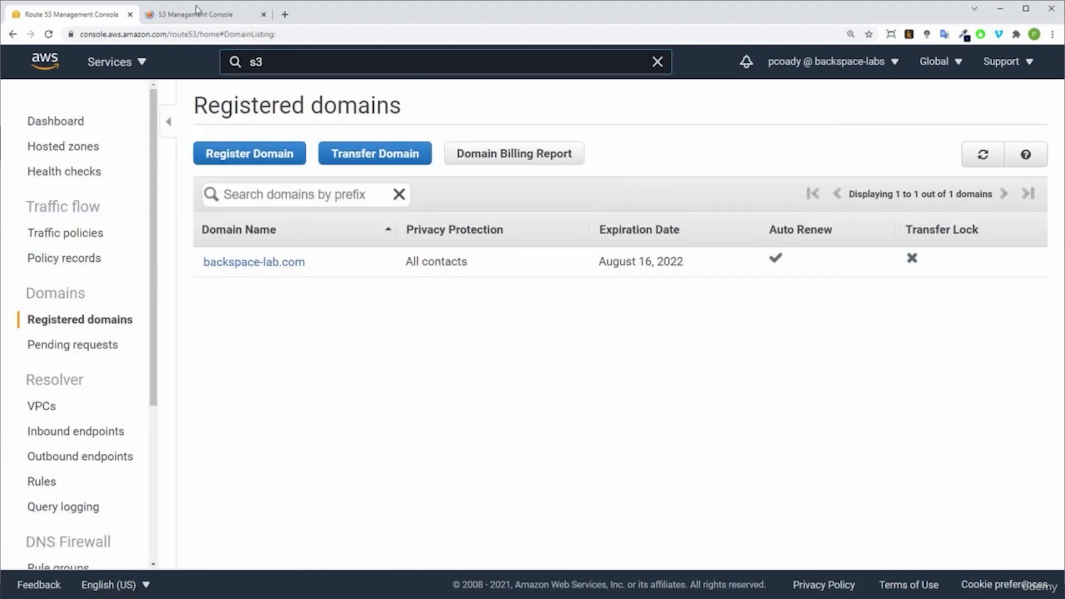
click(195, 14)
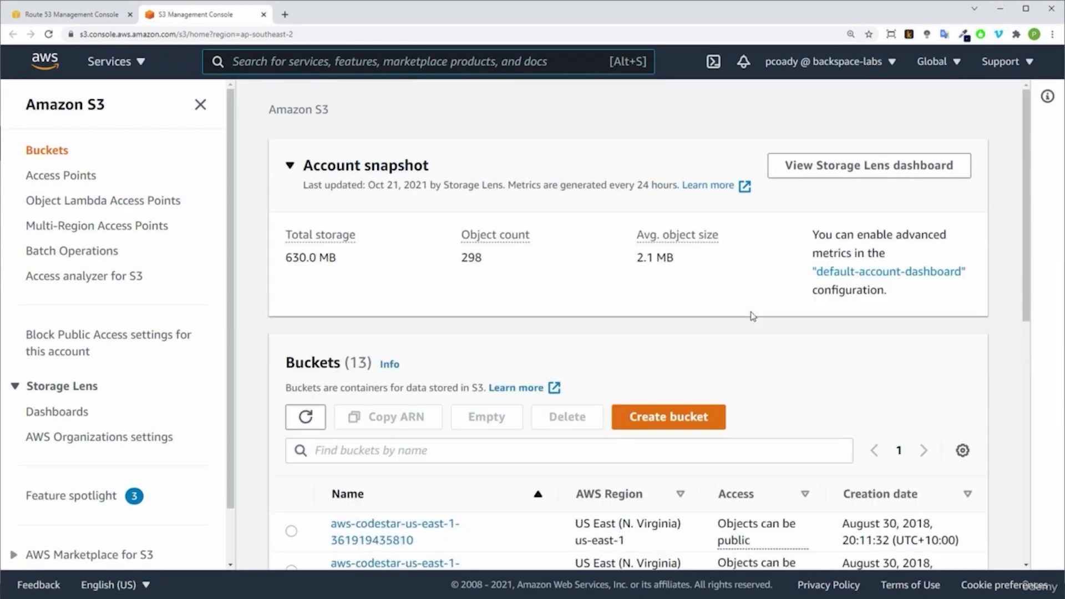
Step: Start creating an S3 bucket and name it backspace-lab.com
click(671, 415)
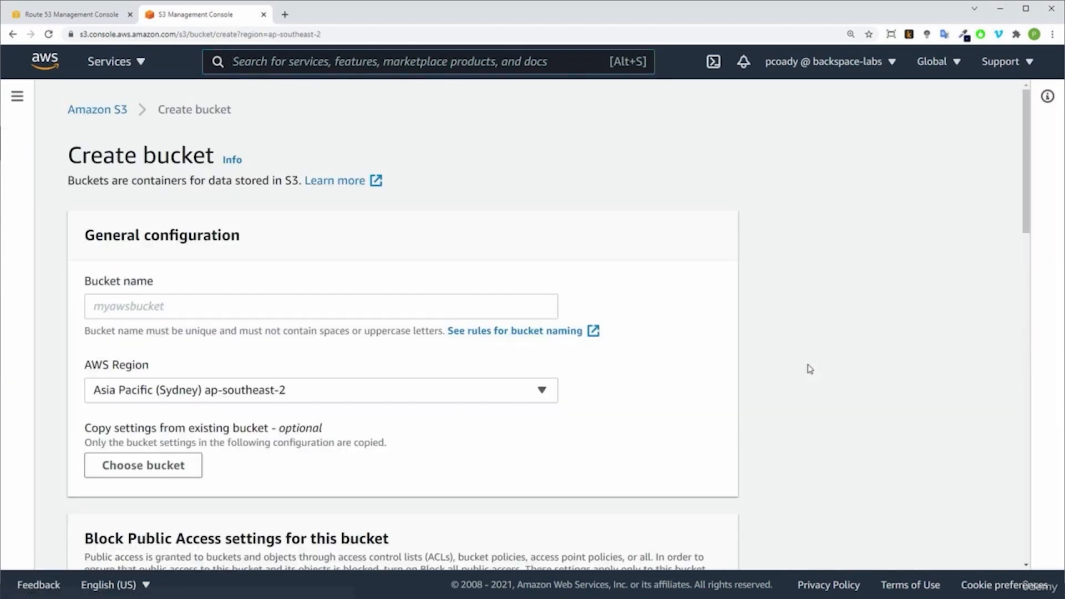
click(351, 314)
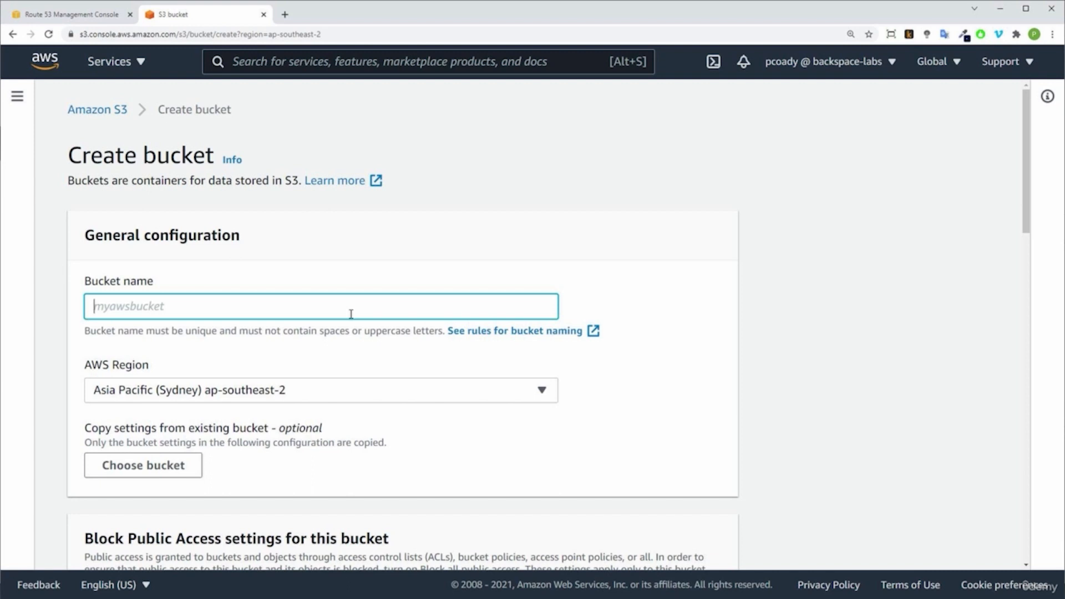
text(backspace-lab.com)
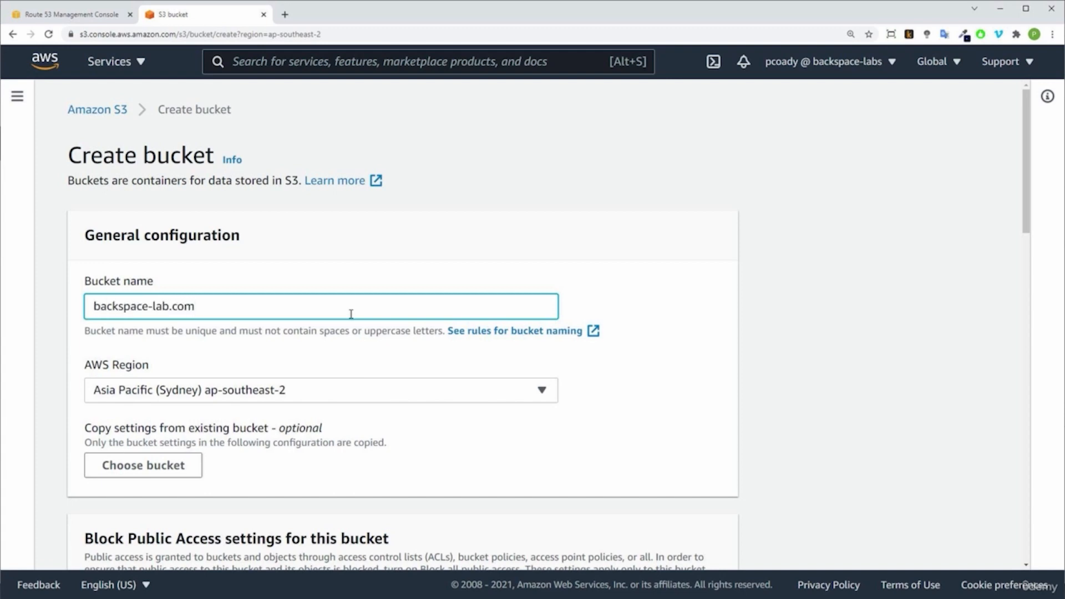
Step: Turn off Block all public access for the bucket and acknowledge that its objects might become public
scroll(340, 333, down, 7)
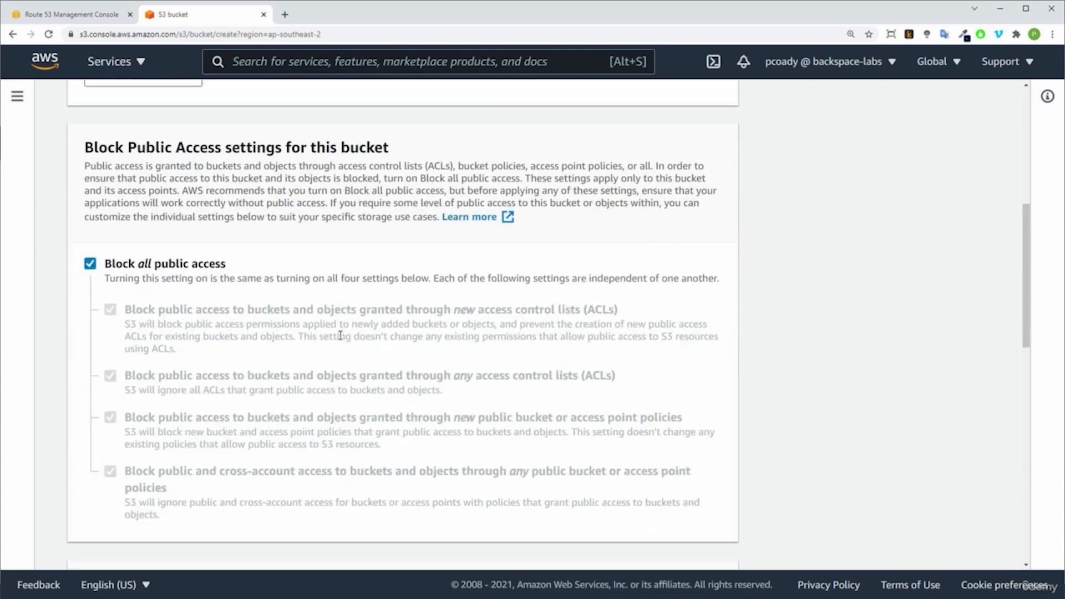
click(90, 264)
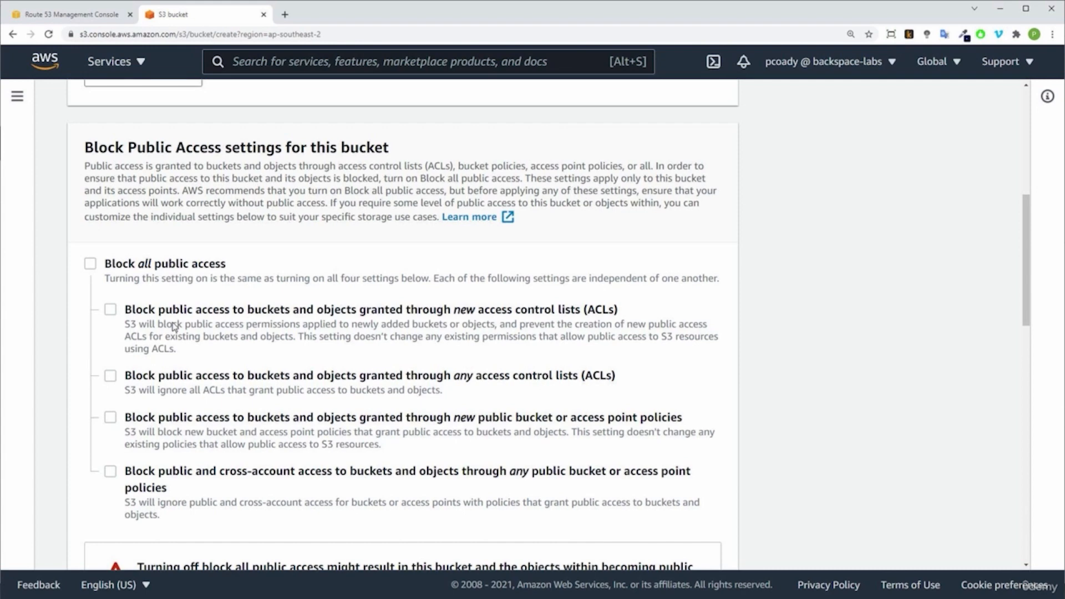
scroll(174, 326, down, 2)
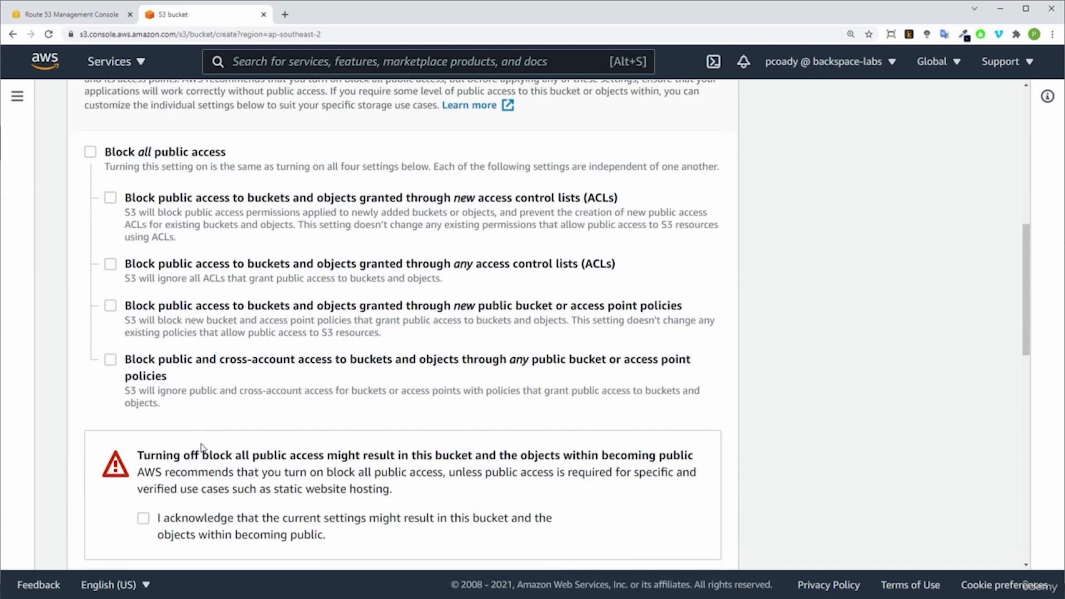
click(143, 519)
Step: Create the bucket, leaving bucket versioning and server-side encryption disabled and adding no tags
scroll(243, 507, down, 4)
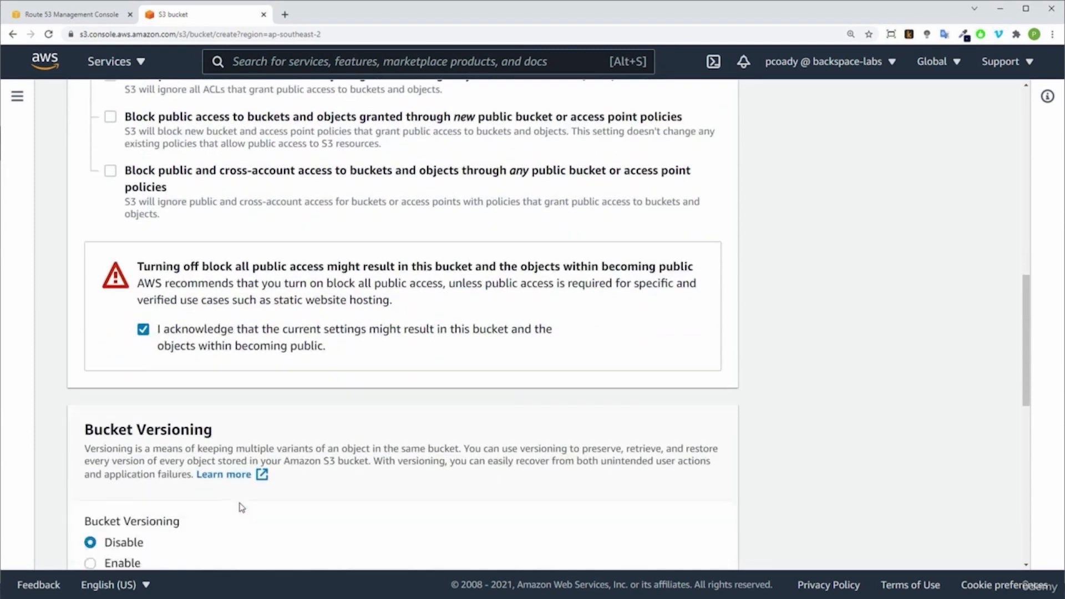
scroll(244, 509, down, 1)
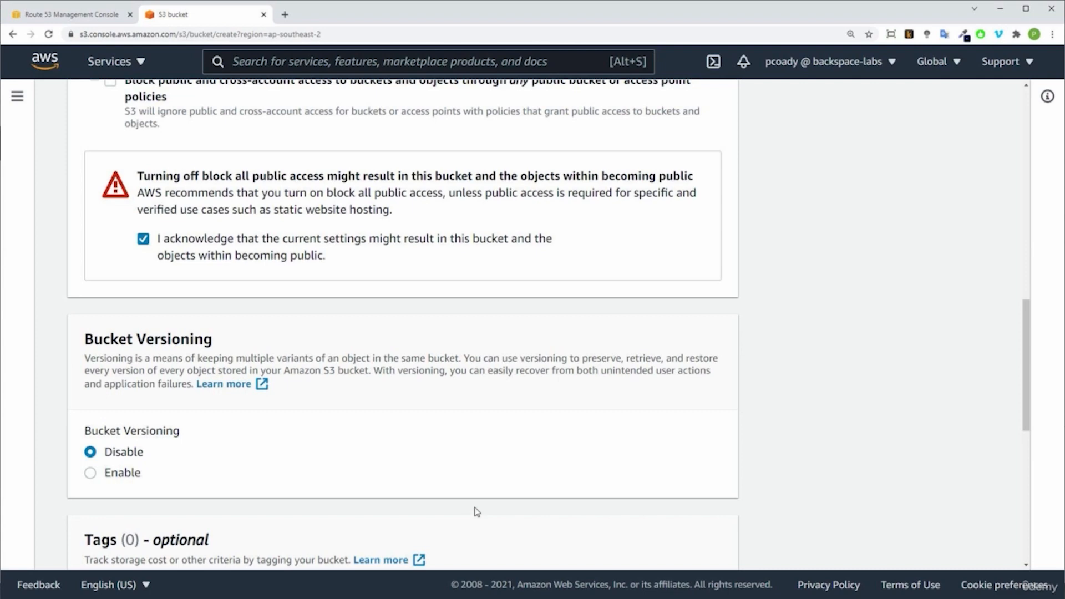
scroll(501, 502, down, 1)
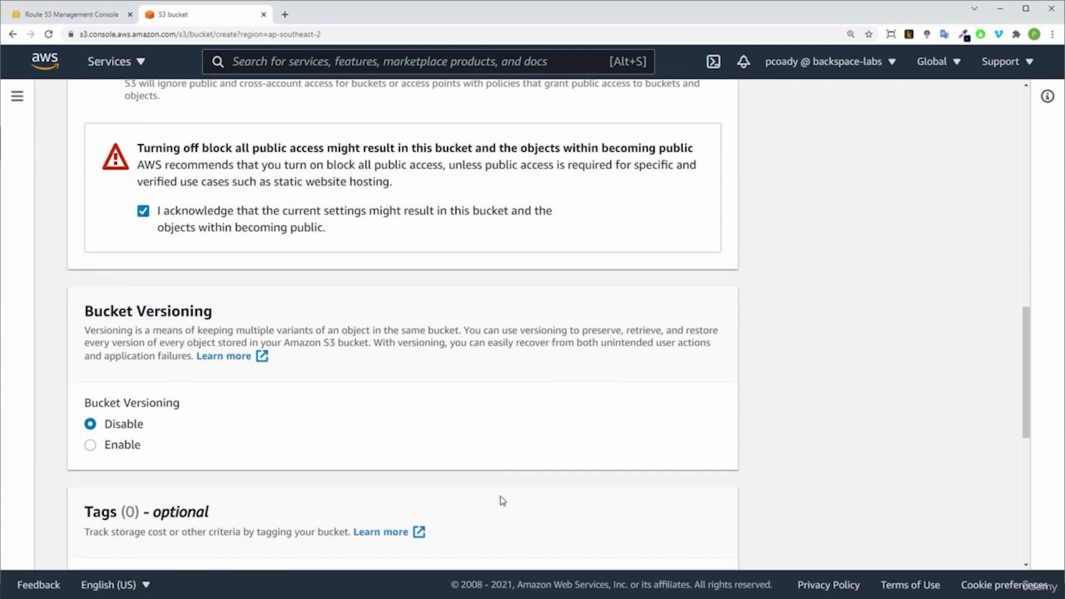
scroll(503, 501, down, 3)
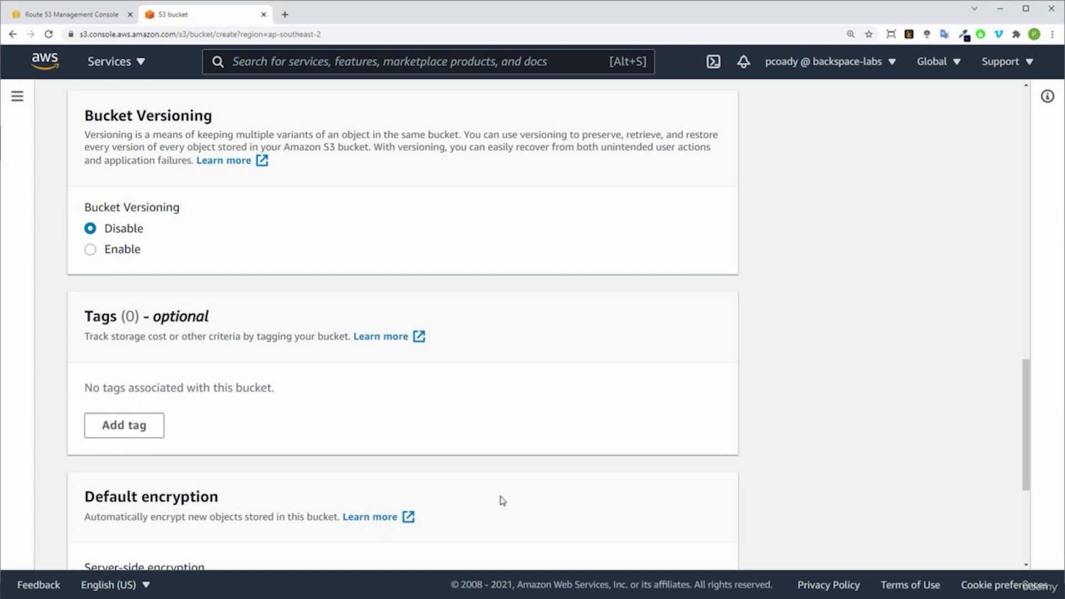
scroll(566, 437, down, 3)
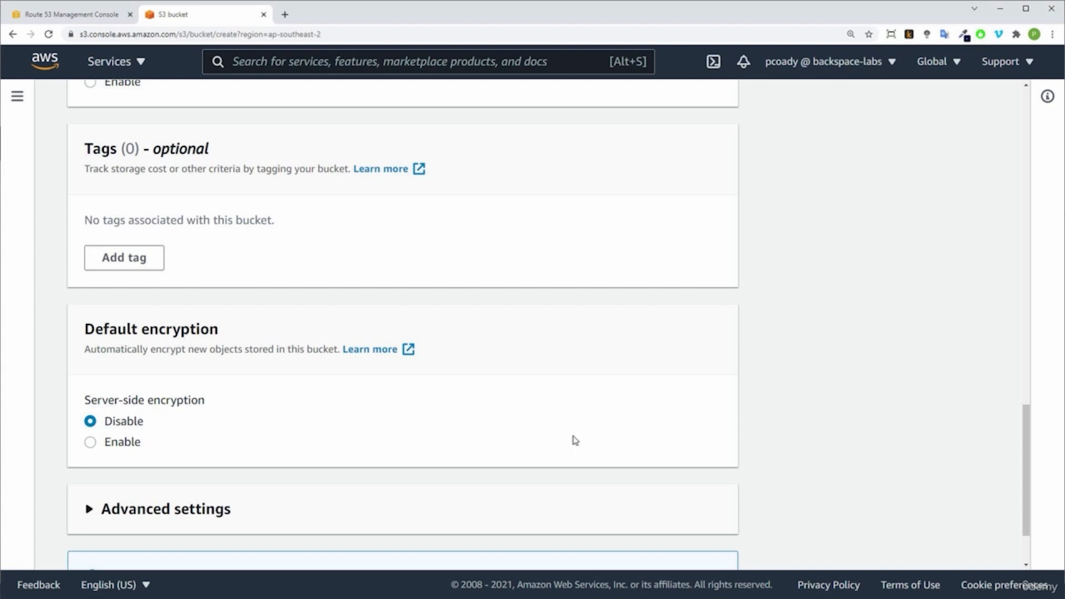
scroll(600, 426, down, 2)
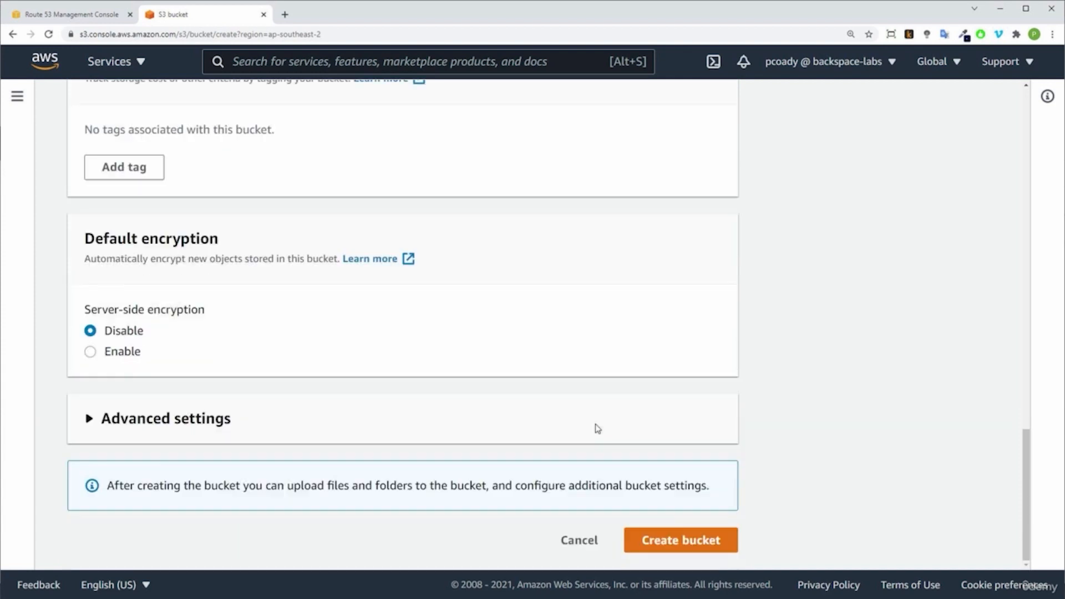
click(690, 548)
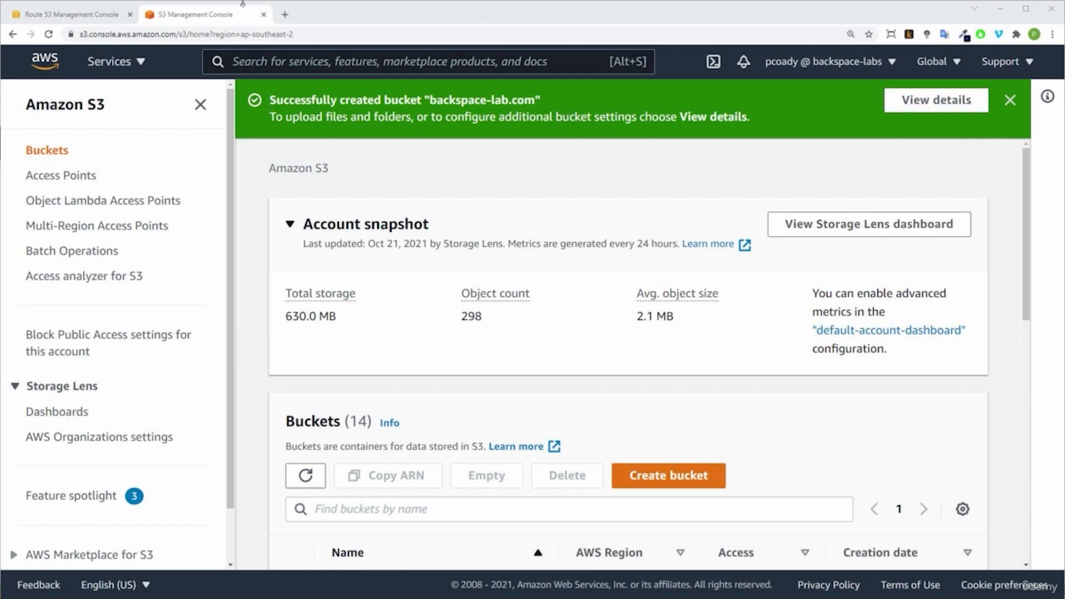
Step: Open the html5up.net website in a new browser tab
click(285, 15)
click(286, 32)
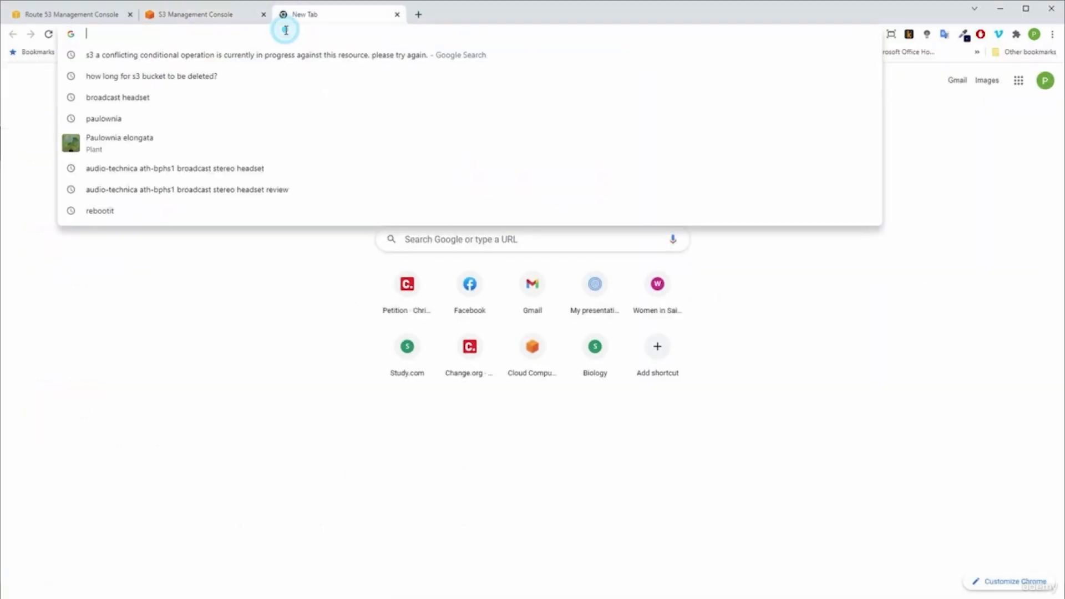
text(html5up.net)
key(Return)
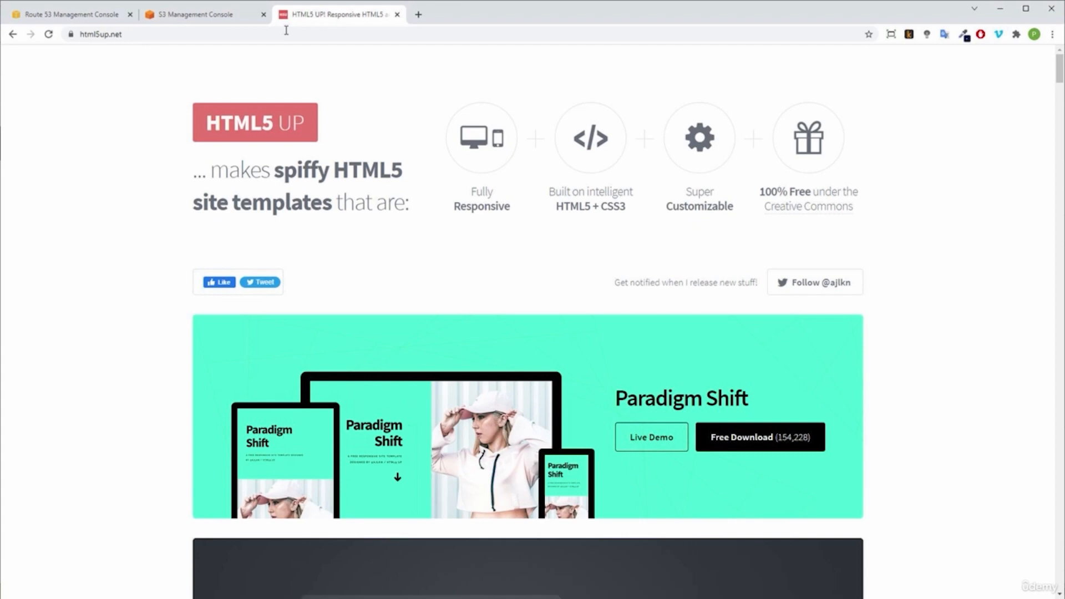
Step: Download the free Paradigm Shift template and dismiss the download pop-up
scroll(935, 400, down, 1)
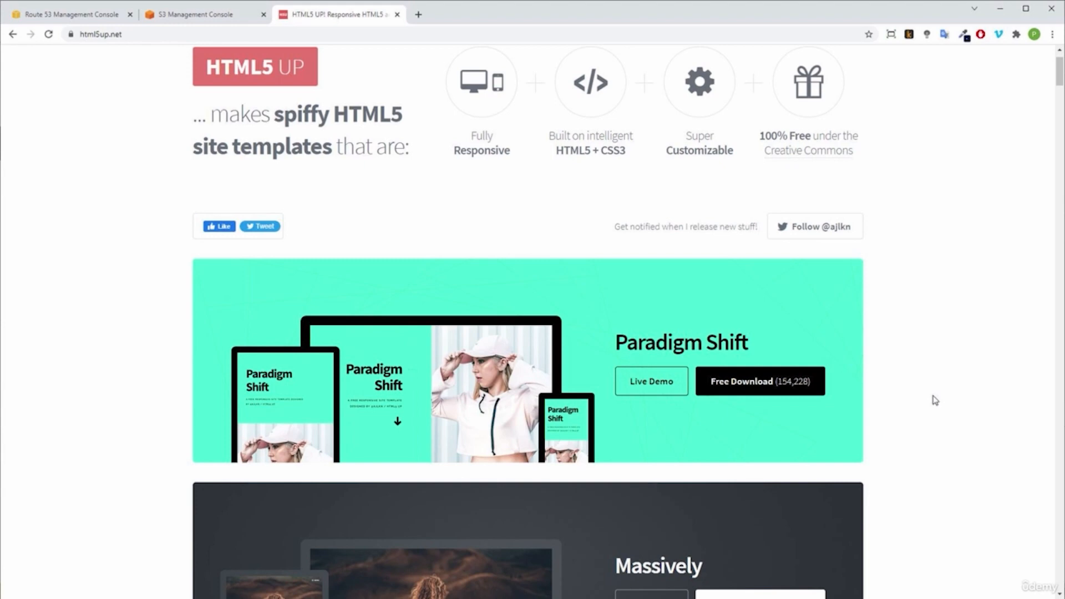
scroll(936, 401, down, 5)
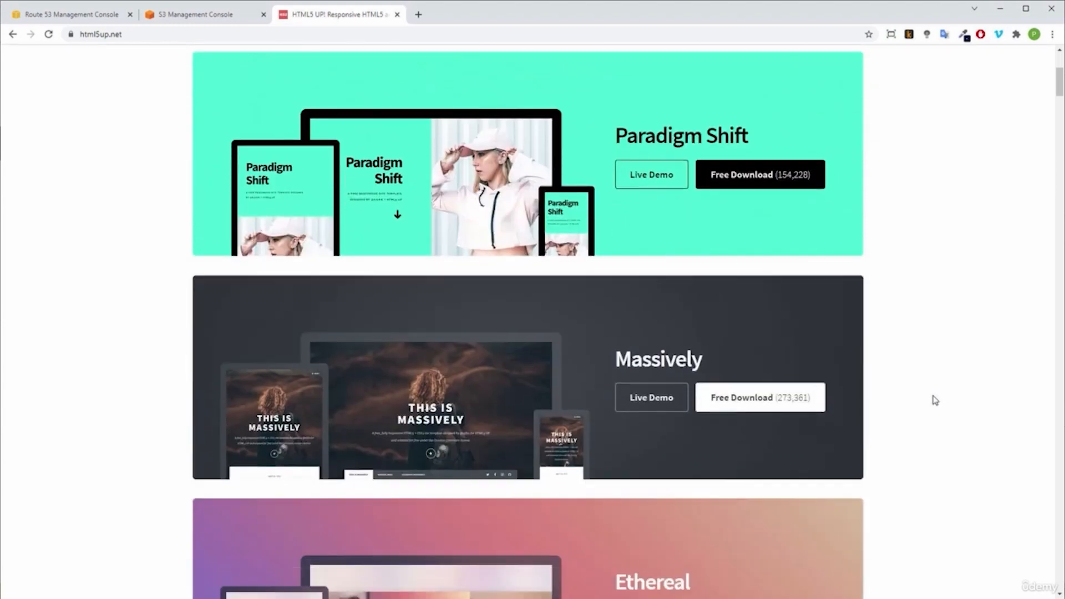
scroll(935, 400, up, 5)
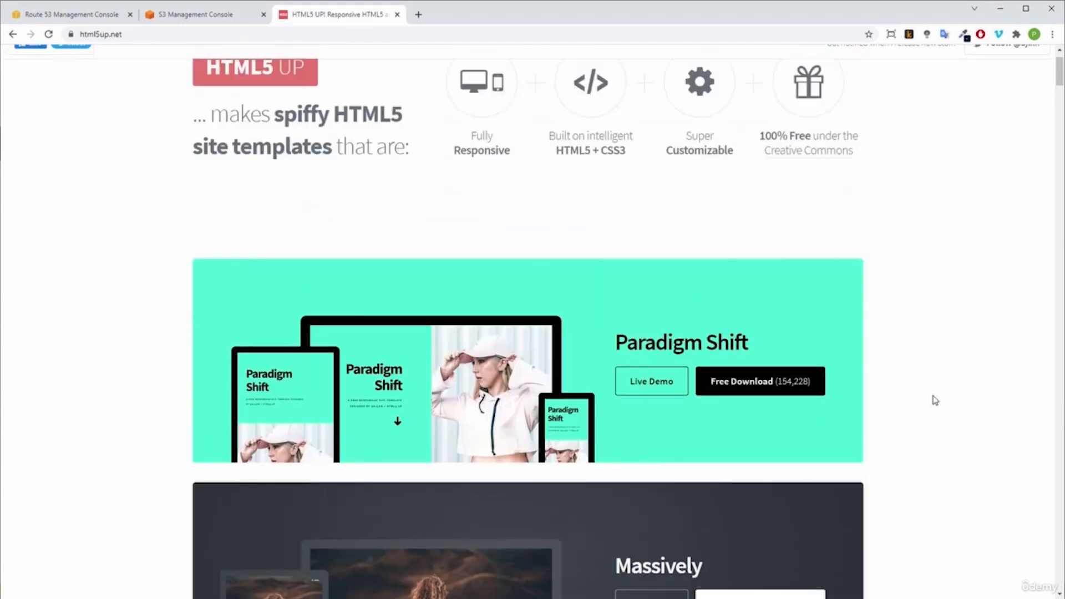
click(776, 389)
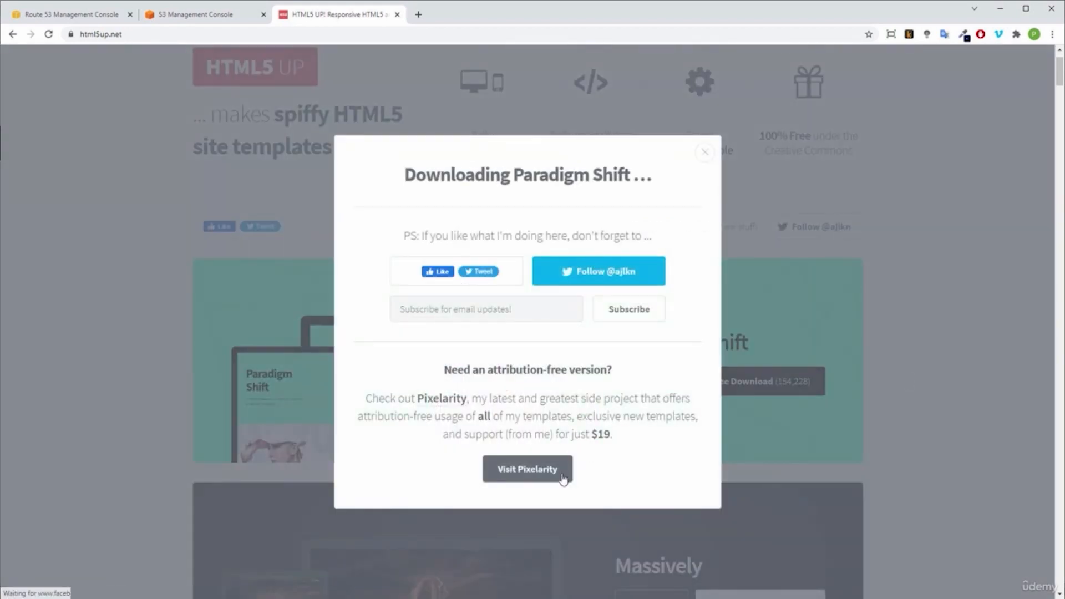
click(706, 151)
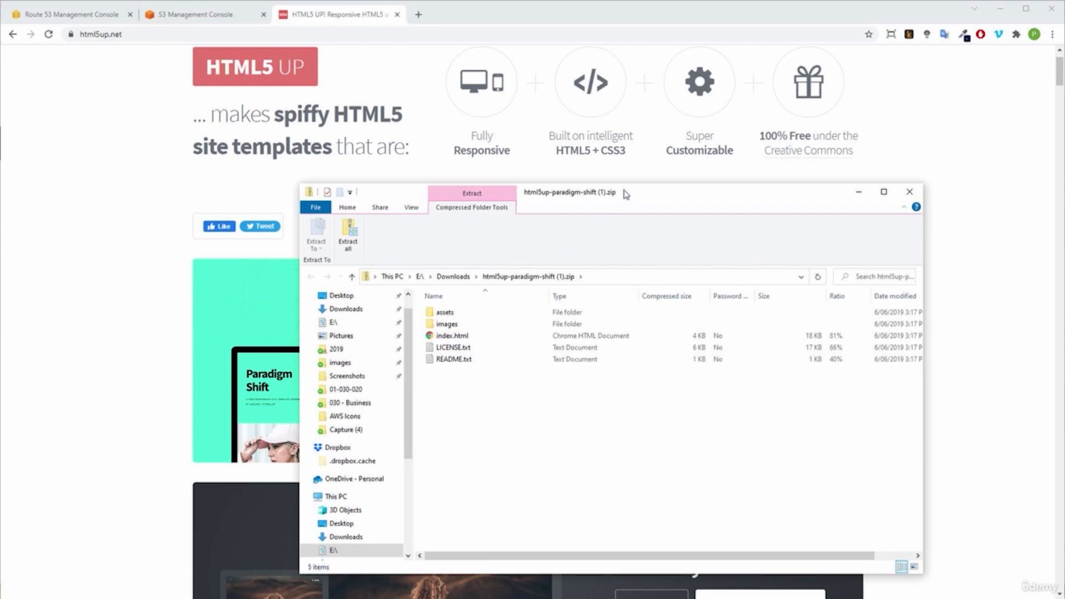
Step: Extract the downloaded Paradigm Shift archive to E:\Downloads\html5up-paradigm-shift (1) and close the archive window
drag(627, 193, 1062, 183)
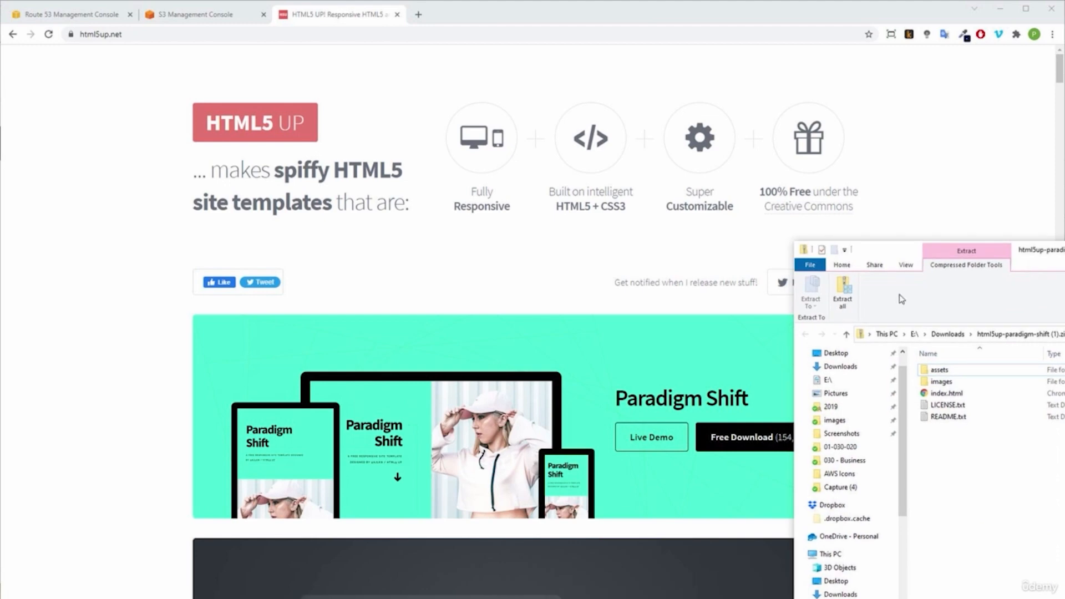
click(849, 292)
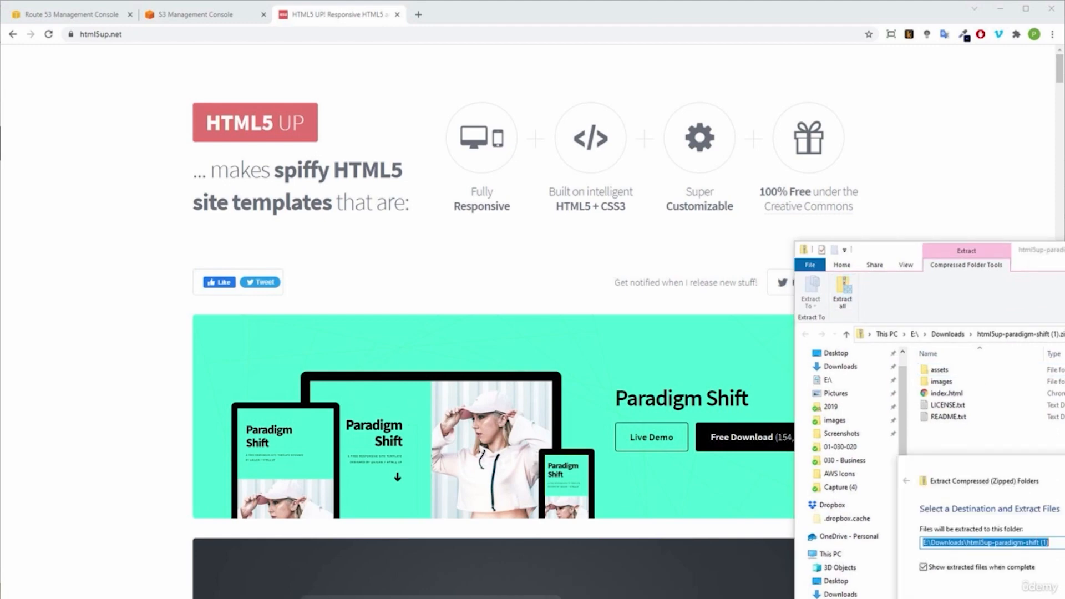
key(Return)
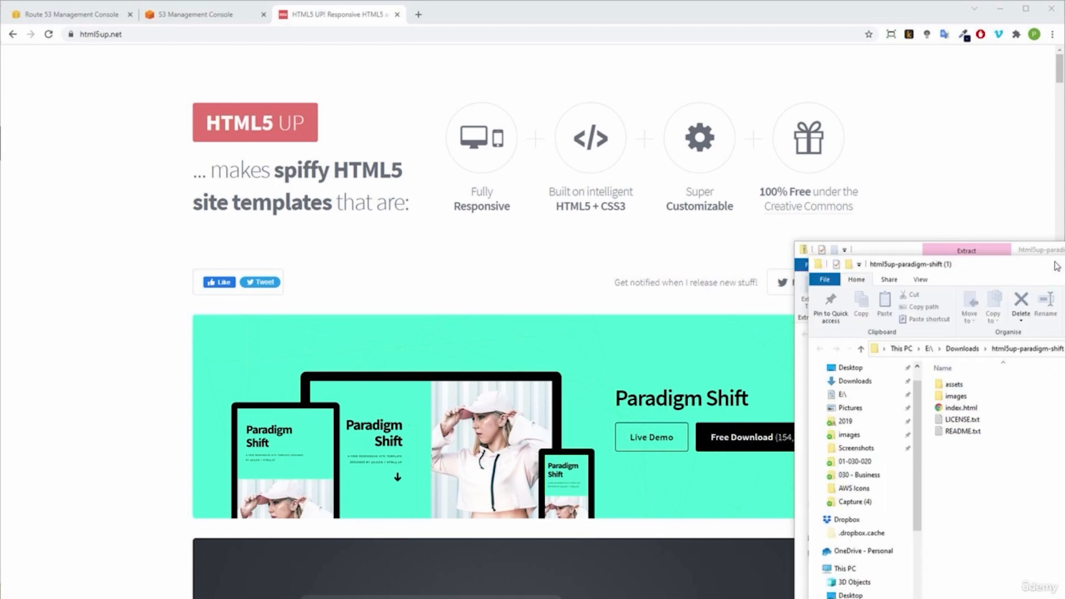
drag(1043, 250, 1064, 222)
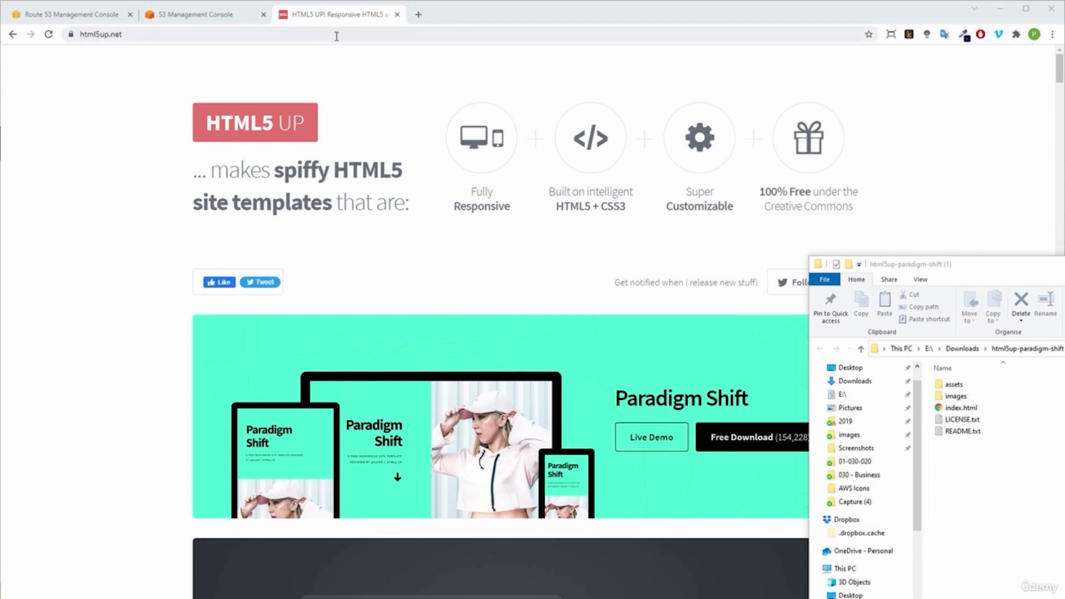
Step: Return to the S3 console and open the backspace-lab.com bucket
click(200, 17)
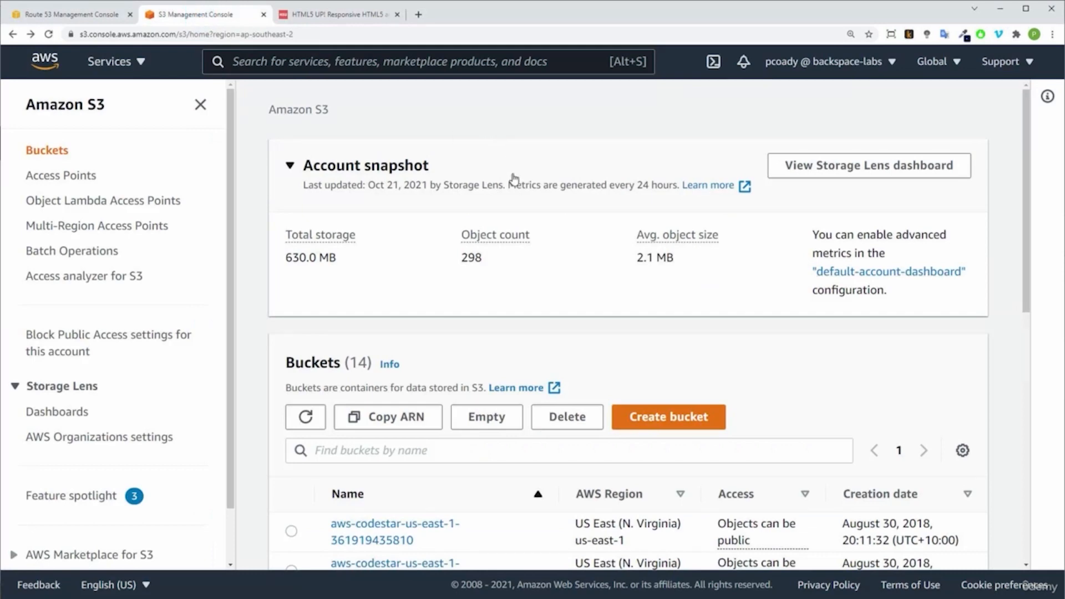
scroll(649, 422, down, 5)
click(647, 424)
scroll(647, 416, down, 1)
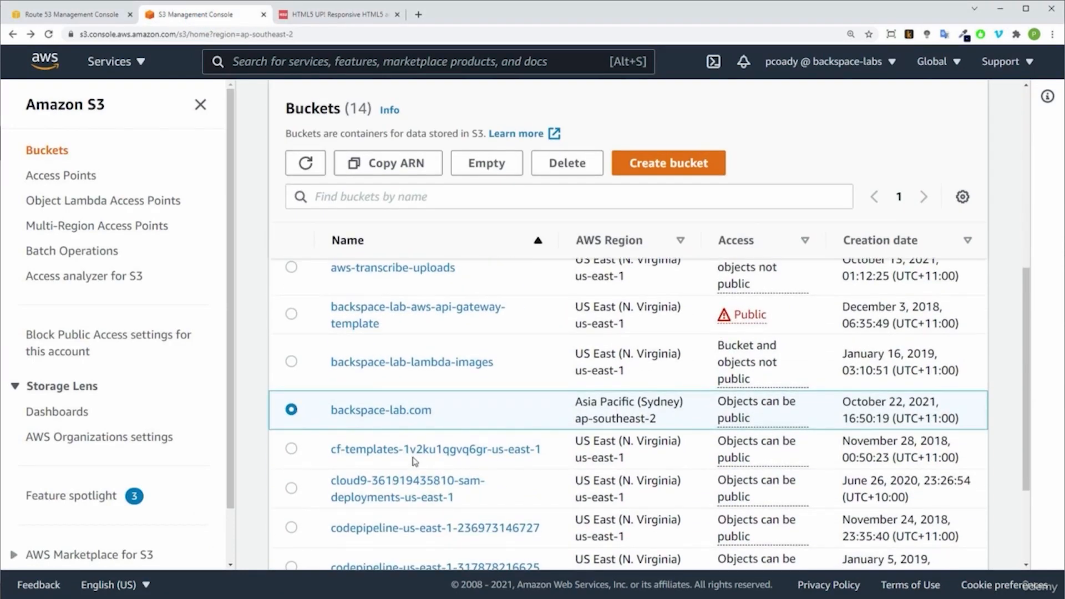
click(379, 412)
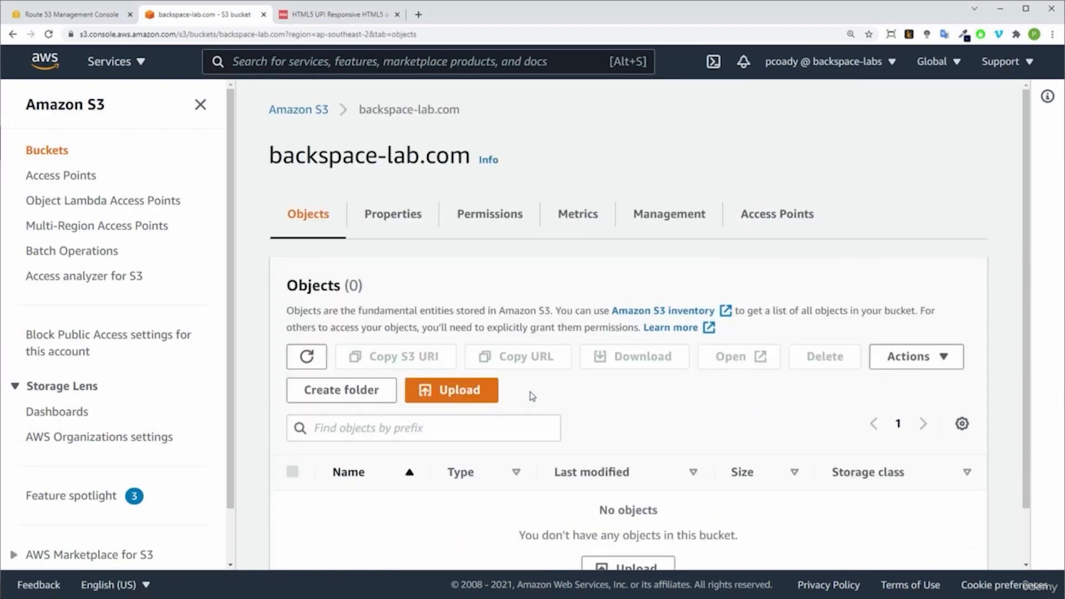
Step: Start an upload to the bucket and add all the extracted template files and folders to it
click(464, 390)
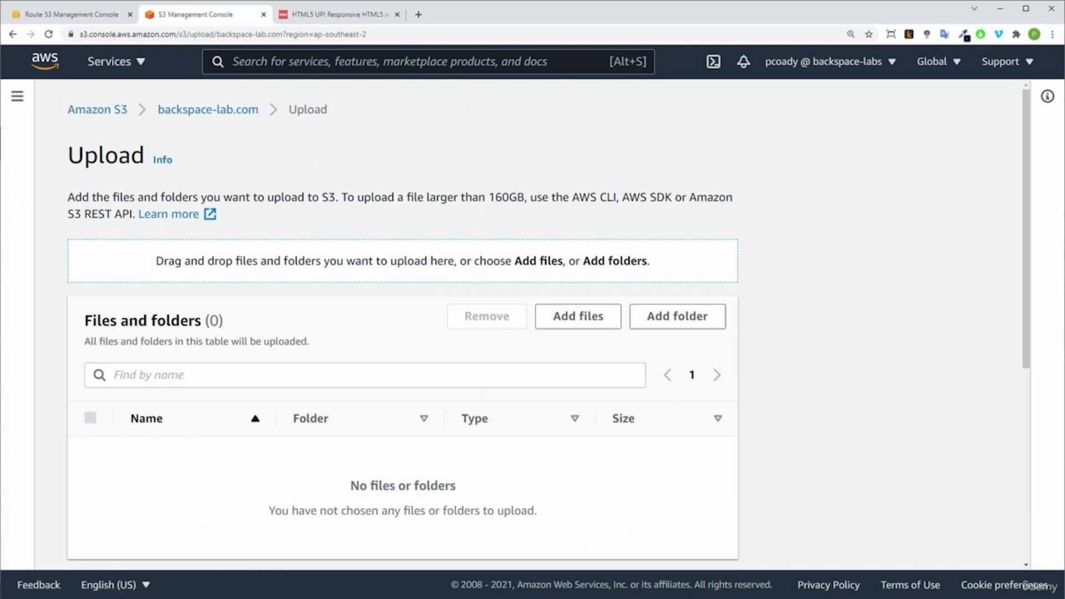
key(alt+Tab)
drag(964, 451, 379, 438)
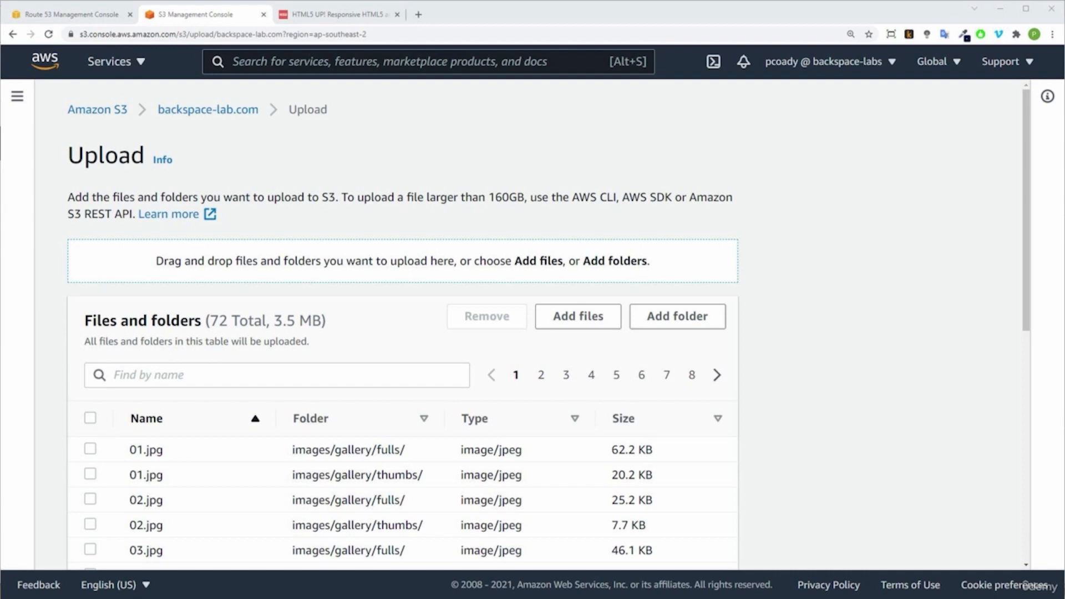
Step: Grant public-read access to the files with the predefined ACL, acknowledge the risk, and complete the upload to the bucket
scroll(846, 328, down, 5)
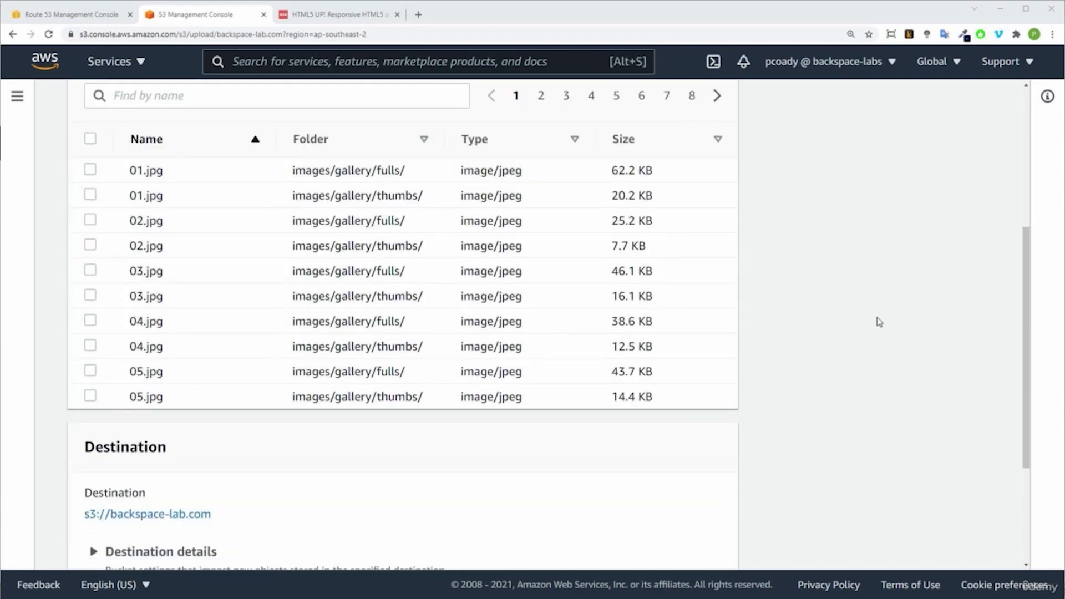
scroll(879, 322, down, 3)
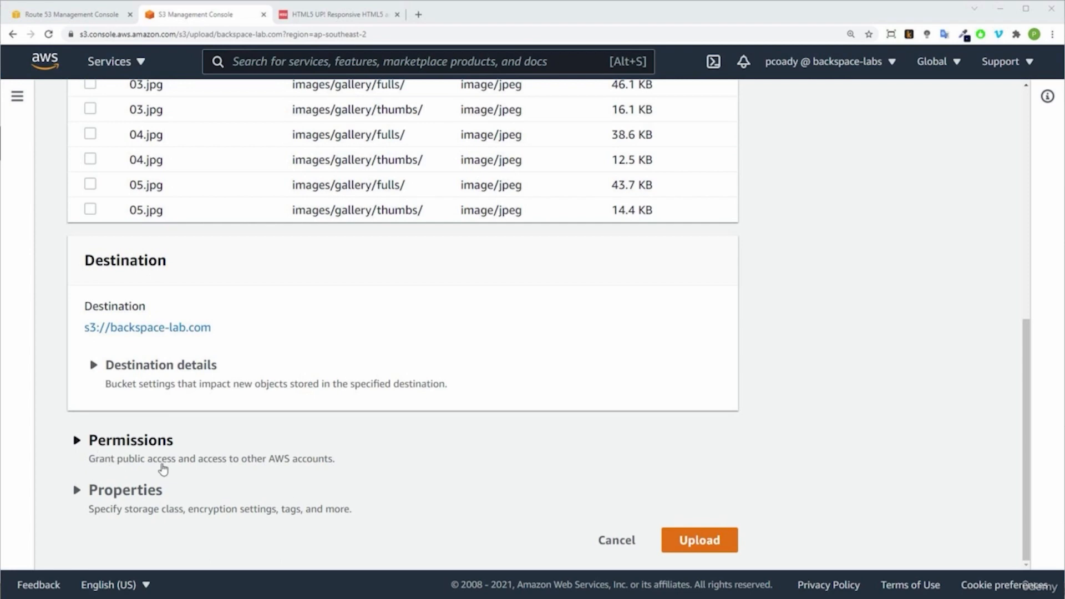
click(77, 441)
scroll(200, 459, down, 1)
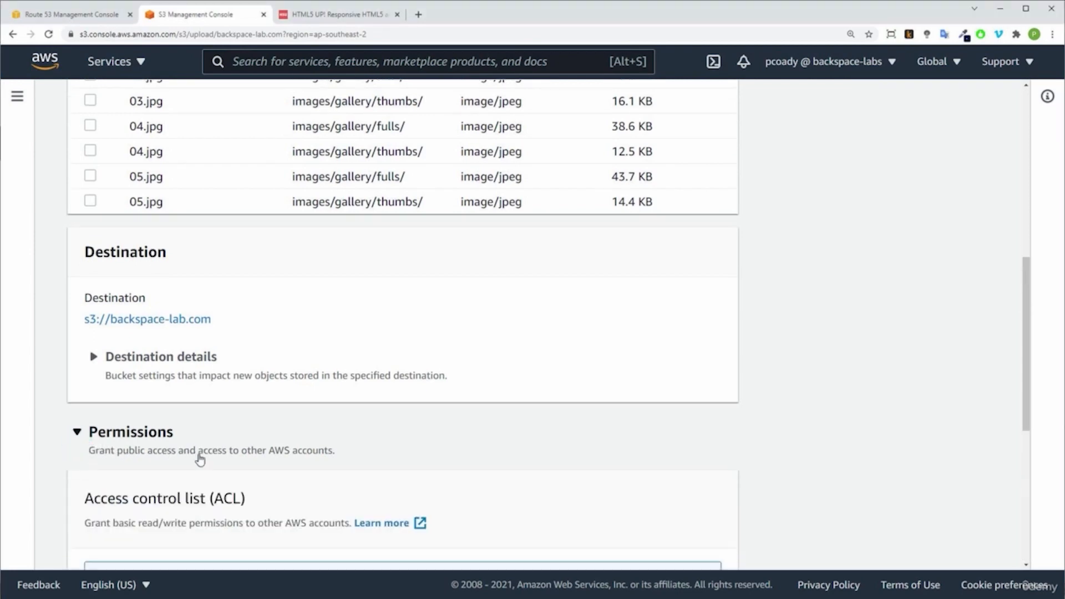
scroll(200, 460, down, 5)
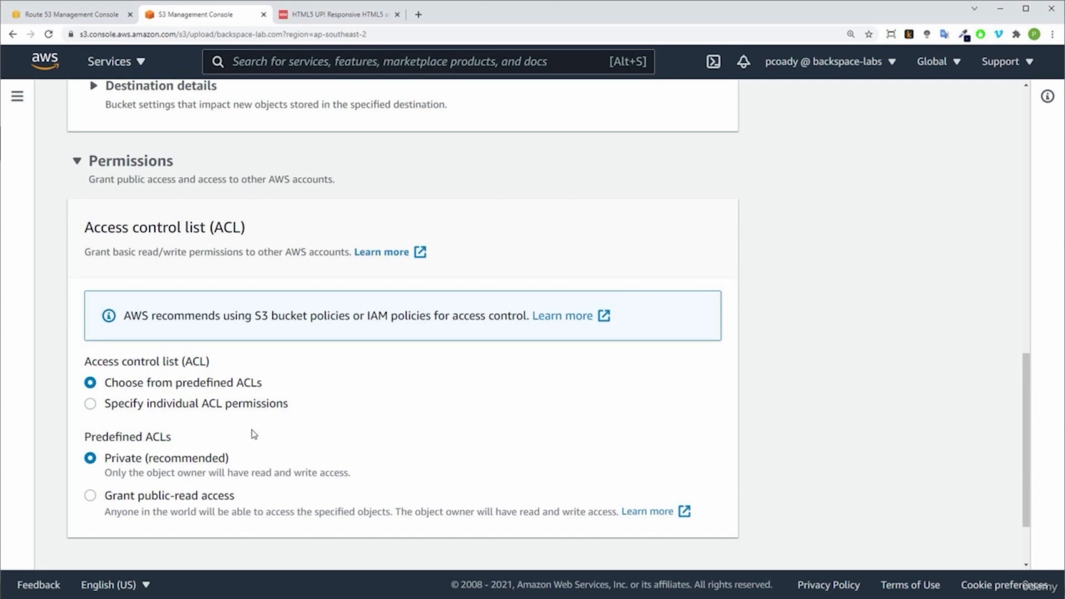
click(89, 496)
scroll(294, 479, down, 4)
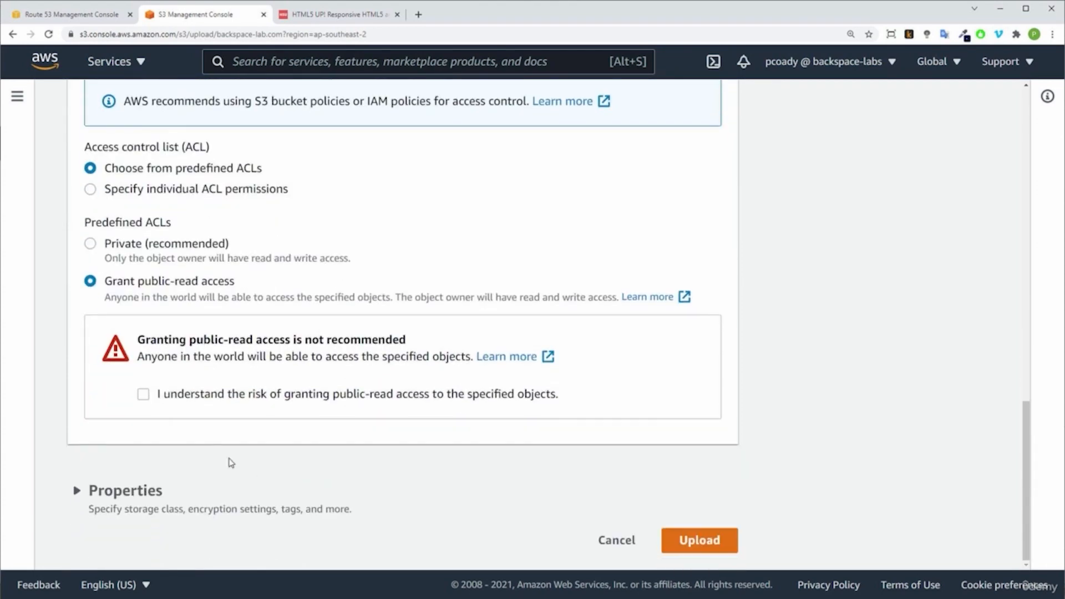
click(144, 395)
click(700, 542)
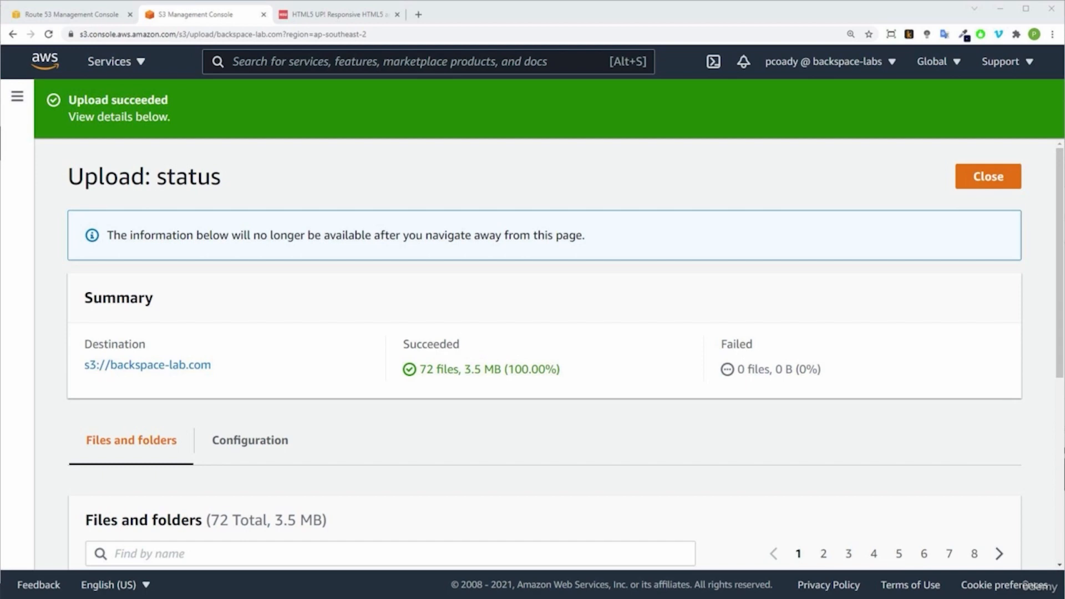
click(979, 176)
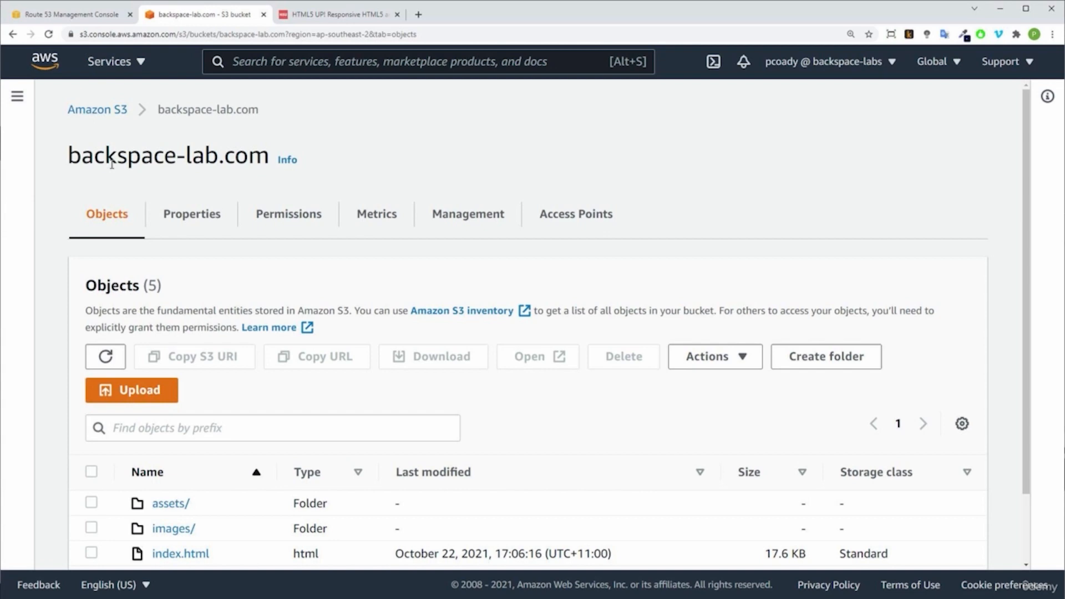
Step: Open the static website hosting settings in the bucket's properties and enable hosting
click(189, 225)
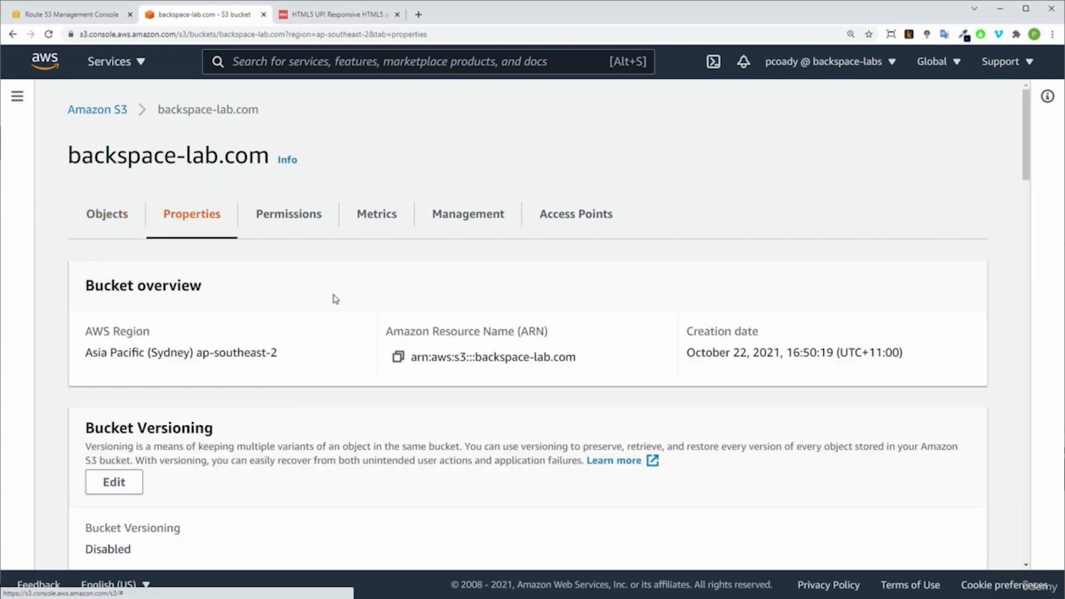
scroll(418, 316, down, 2)
scroll(419, 316, down, 10)
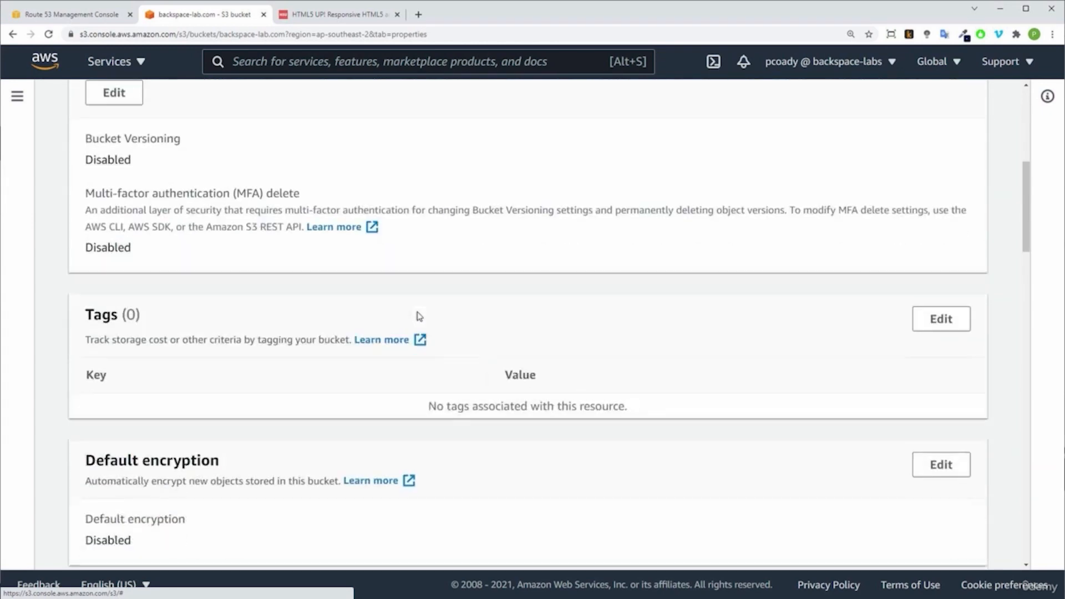
scroll(417, 316, down, 12)
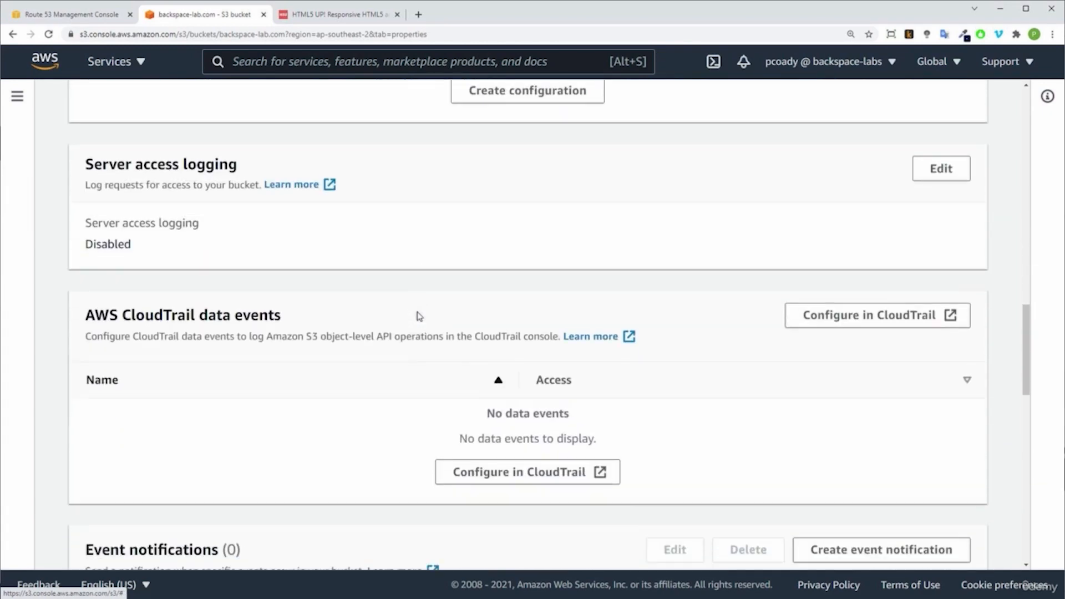
scroll(419, 316, down, 10)
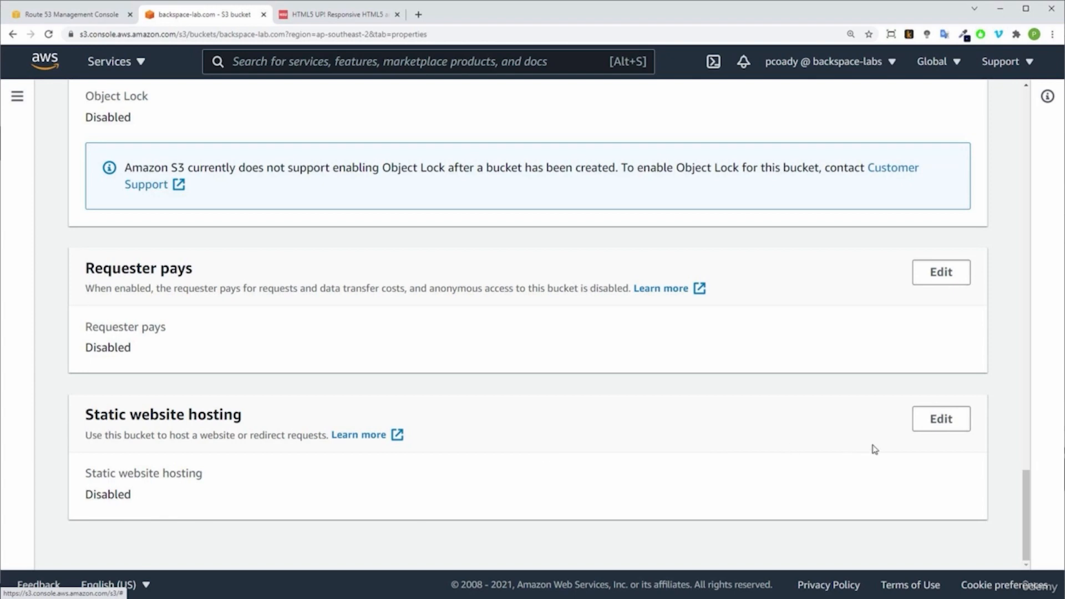
click(934, 426)
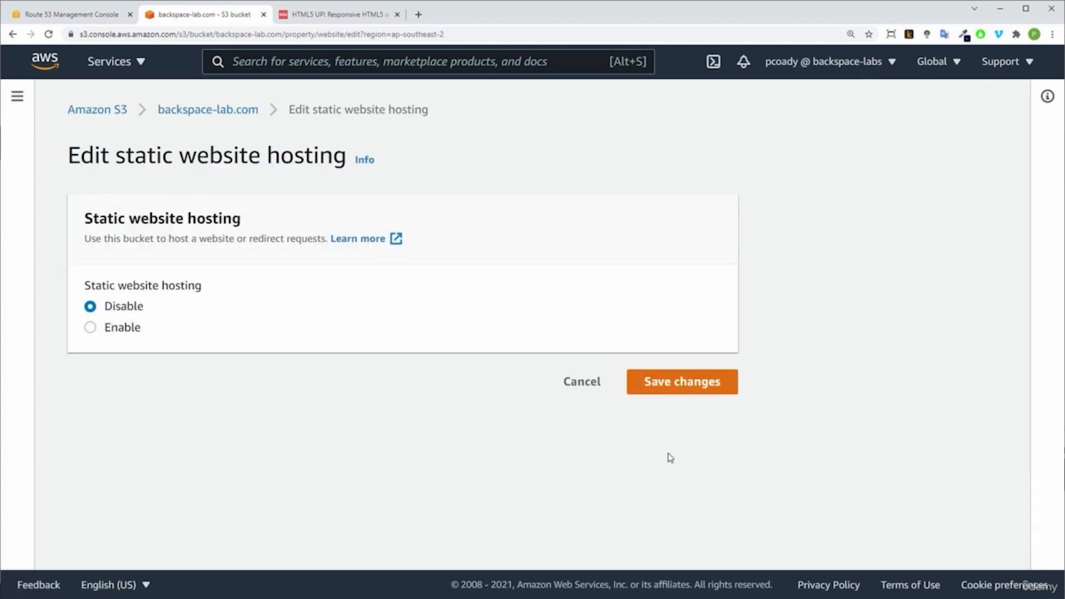
click(122, 331)
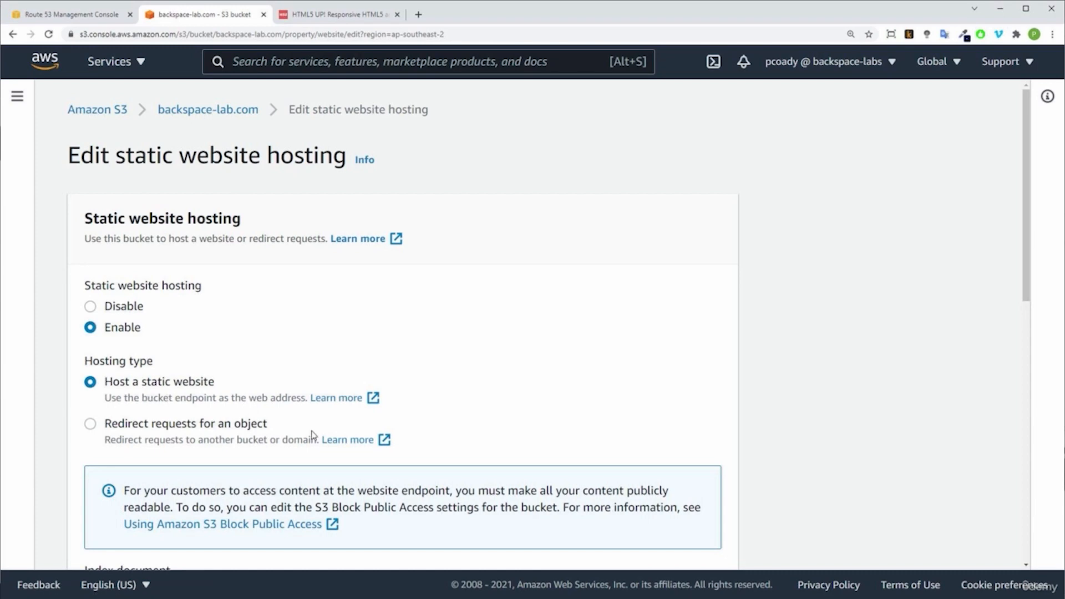
Step: Set the index document to index.html and save the static website hosting changes
scroll(311, 433, down, 5)
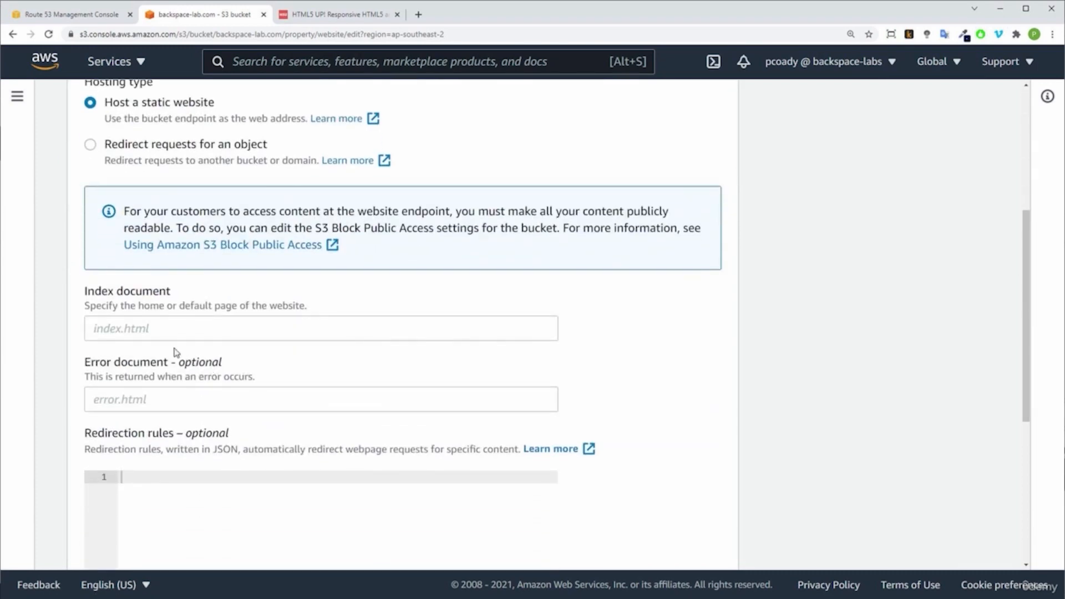
click(166, 331)
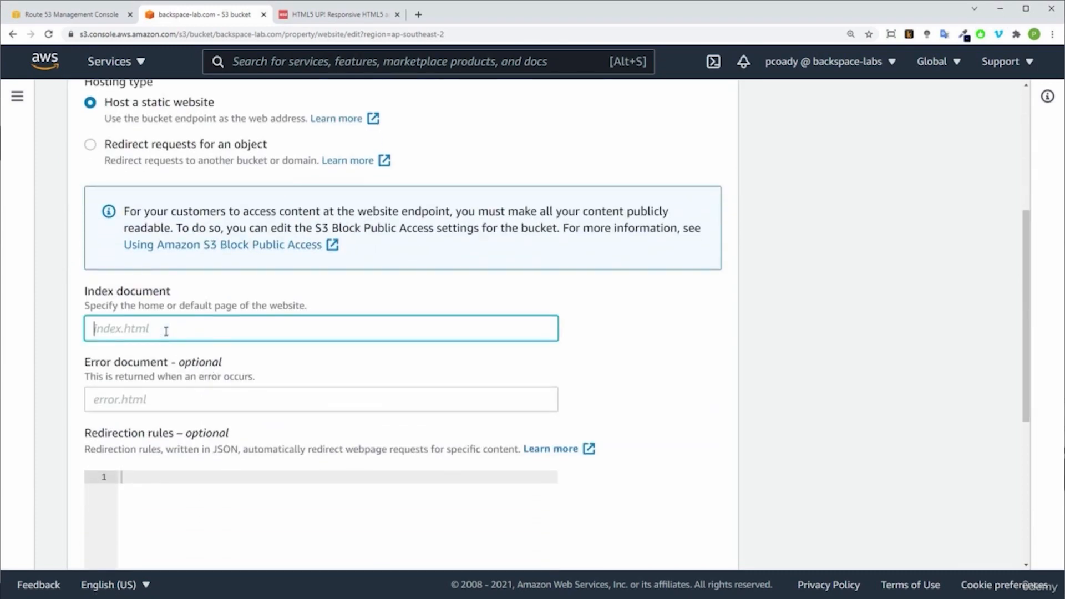
text(index.html)
click(717, 381)
scroll(717, 382, down, 5)
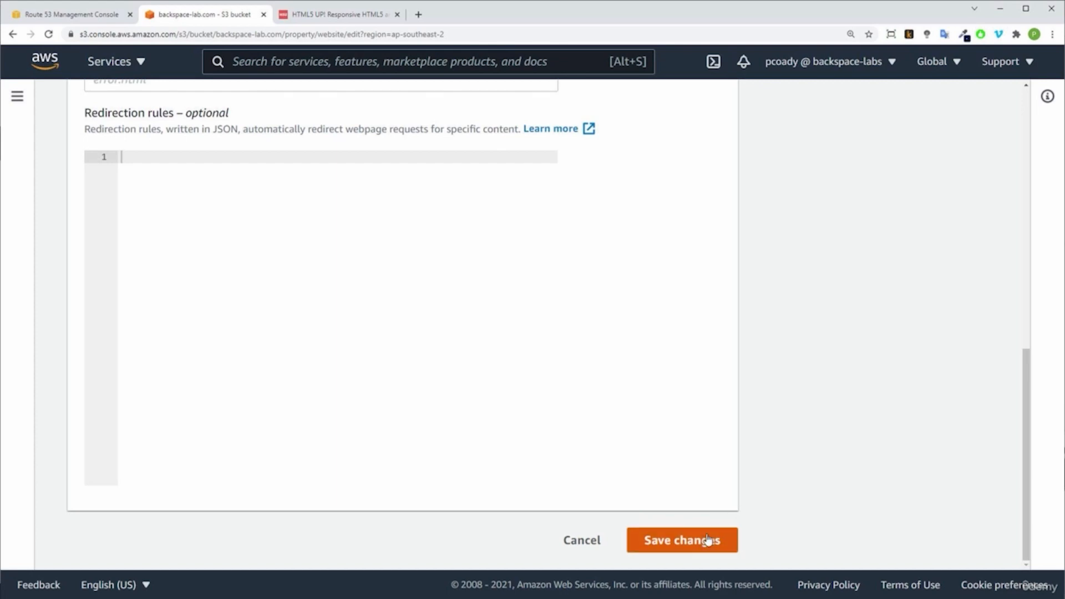
click(703, 541)
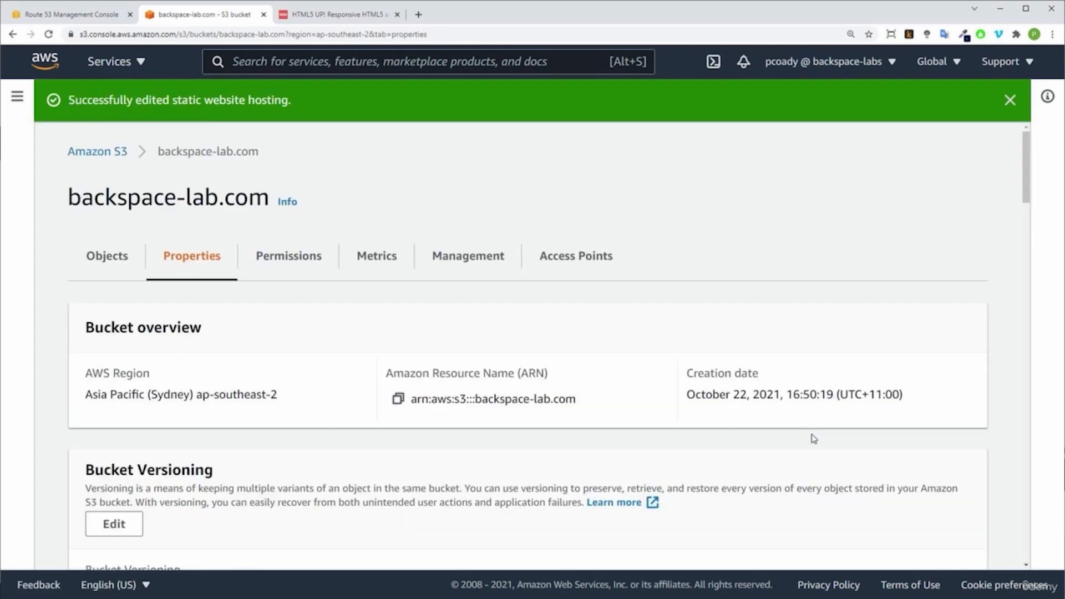
Step: Open the bucket website endpoint to view the hosted site and compare it with the template on the HTML5 UP page
scroll(813, 439, down, 20)
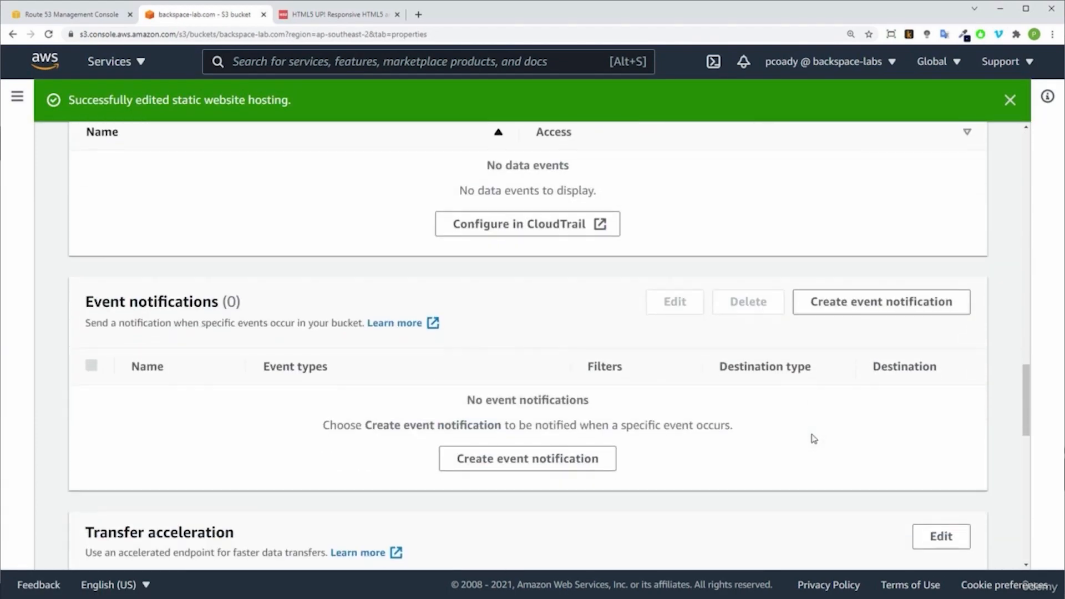
scroll(814, 439, down, 5)
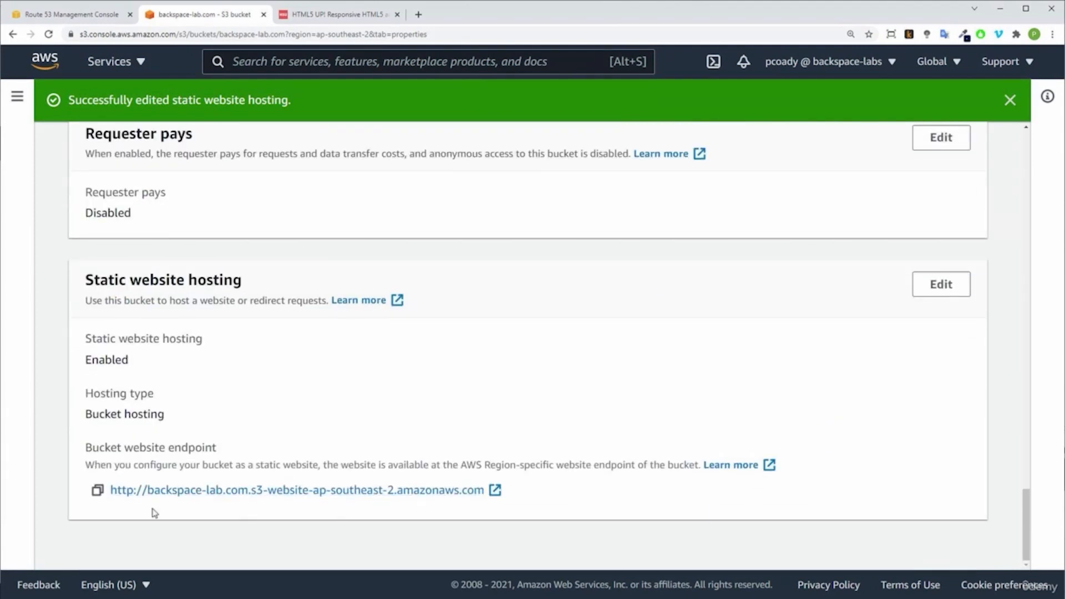
drag(86, 447, 229, 452)
click(252, 447)
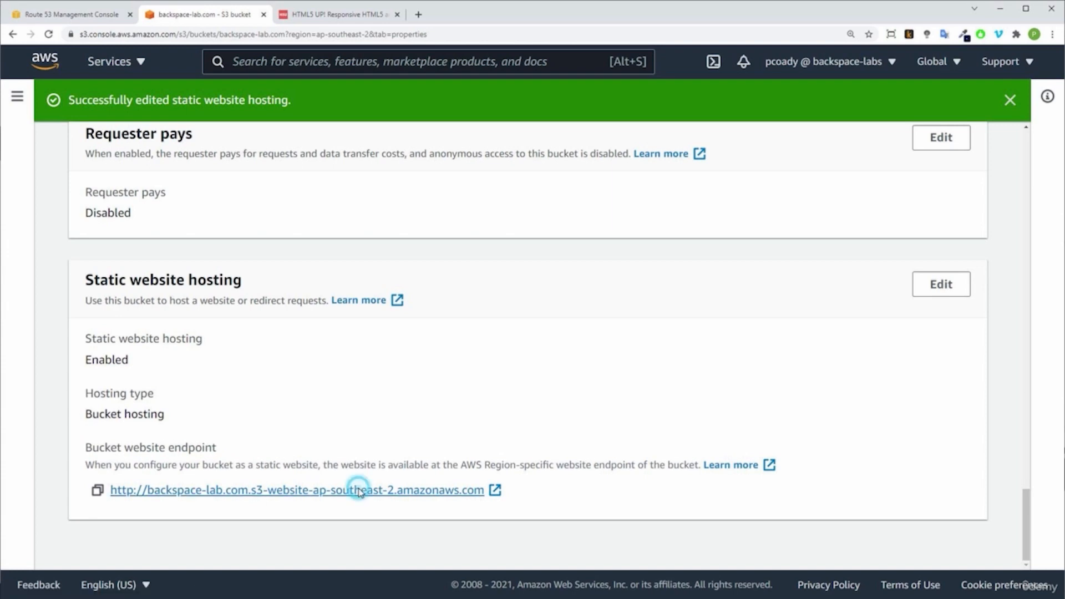
click(360, 491)
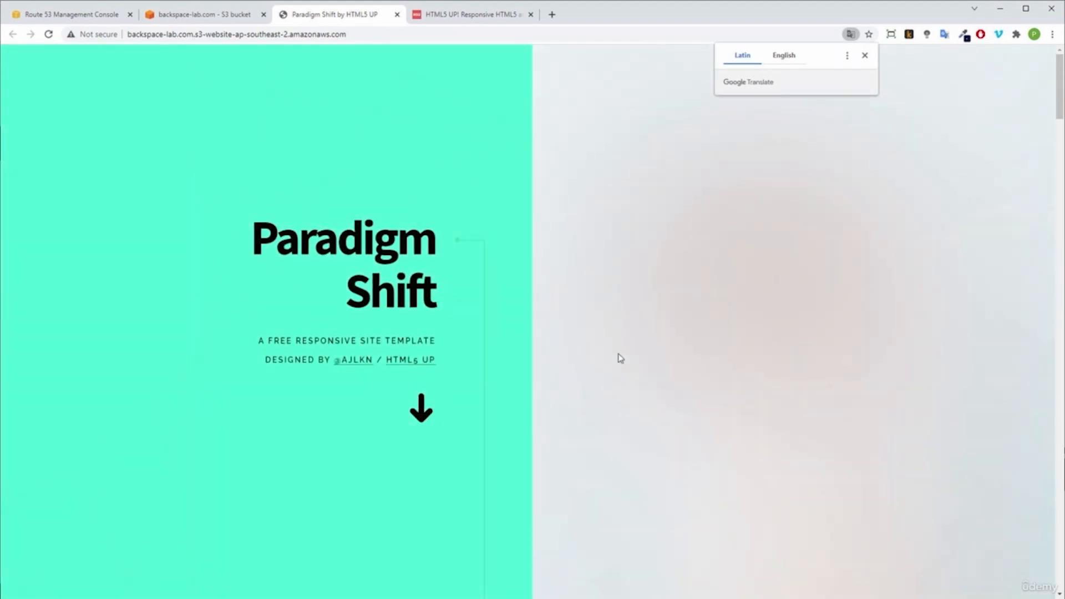
click(469, 14)
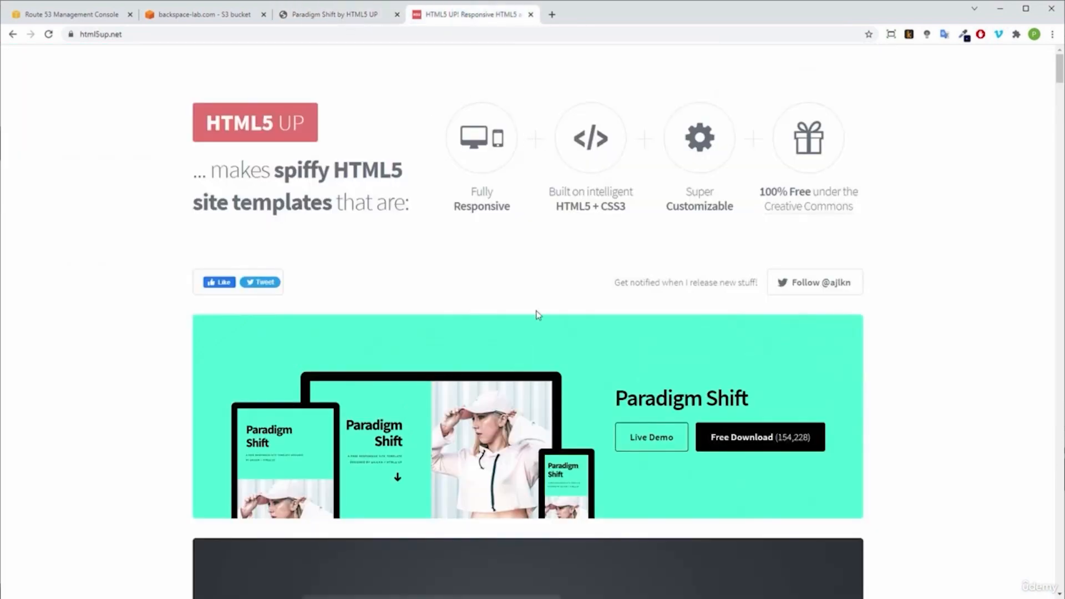
click(353, 14)
Step: Return to the S3 console, search the services for "cert", and open Certificate Manager in a new browser tab
click(222, 15)
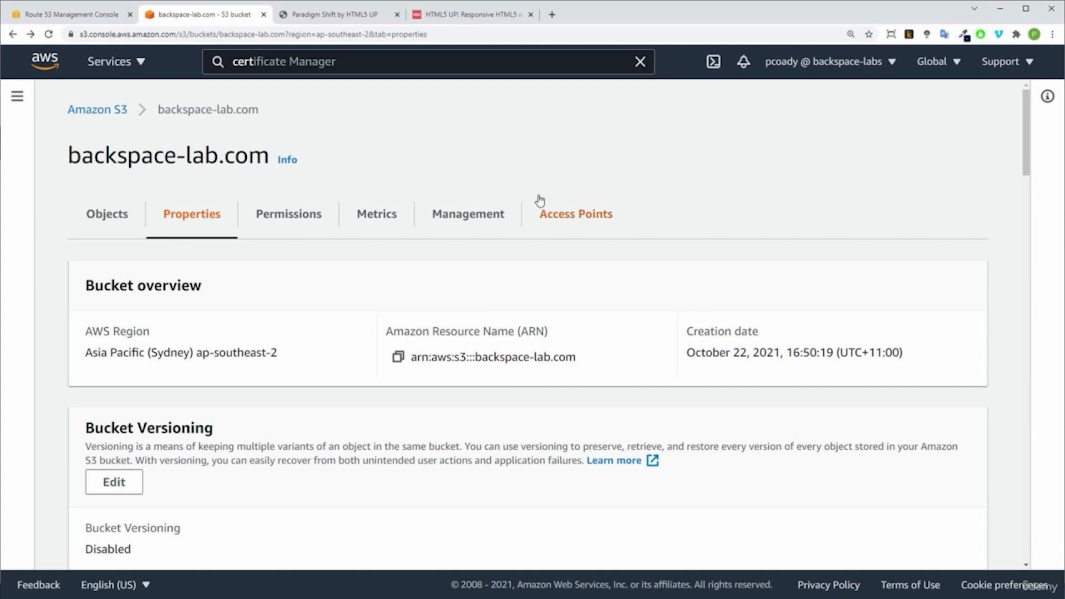
click(404, 64)
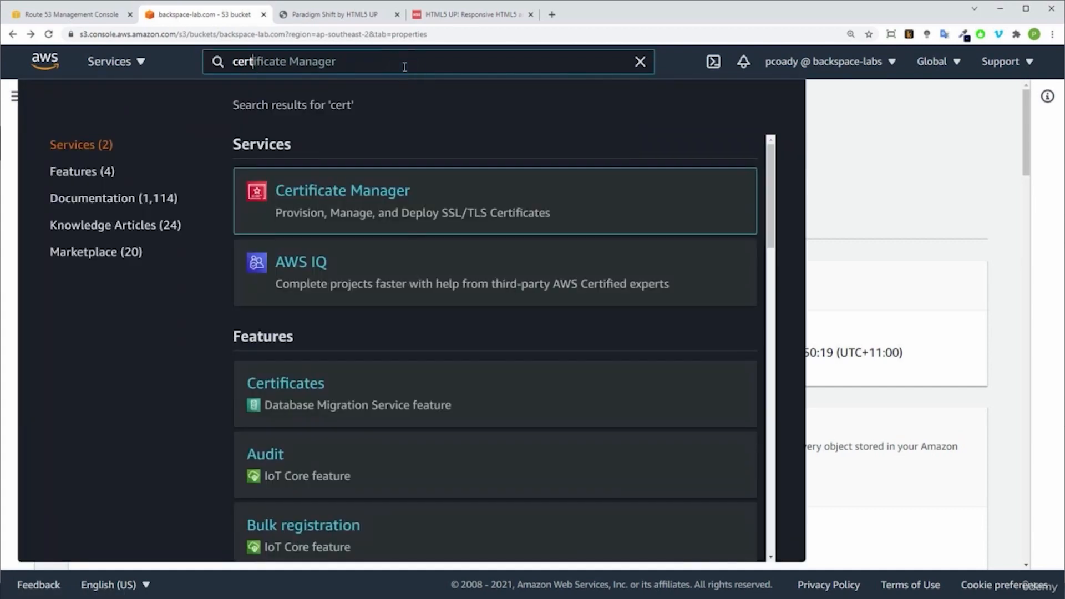
right_click(353, 194)
click(378, 203)
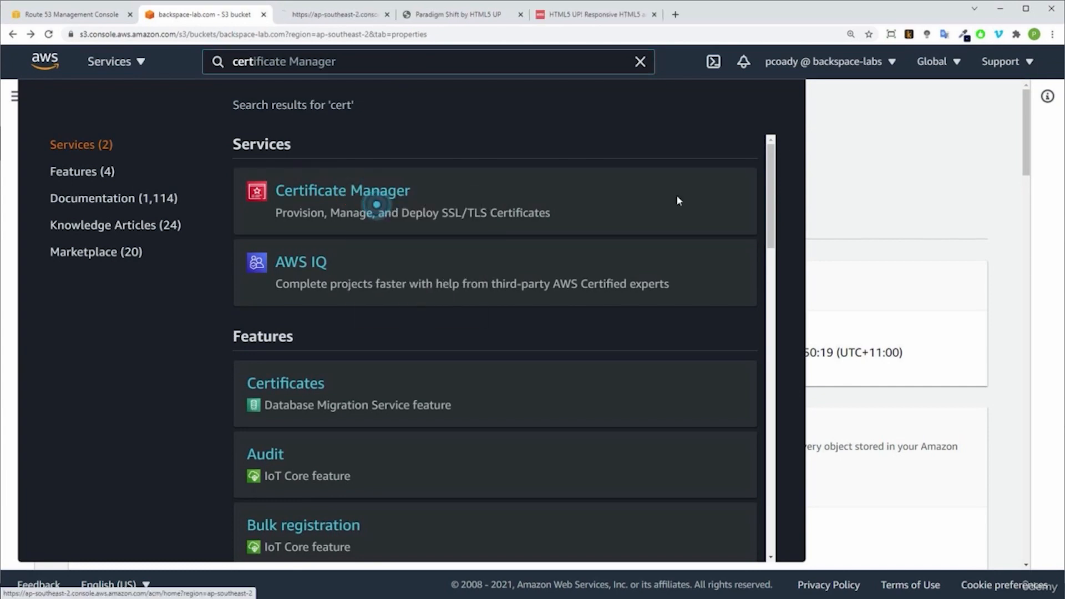
click(870, 197)
click(345, 15)
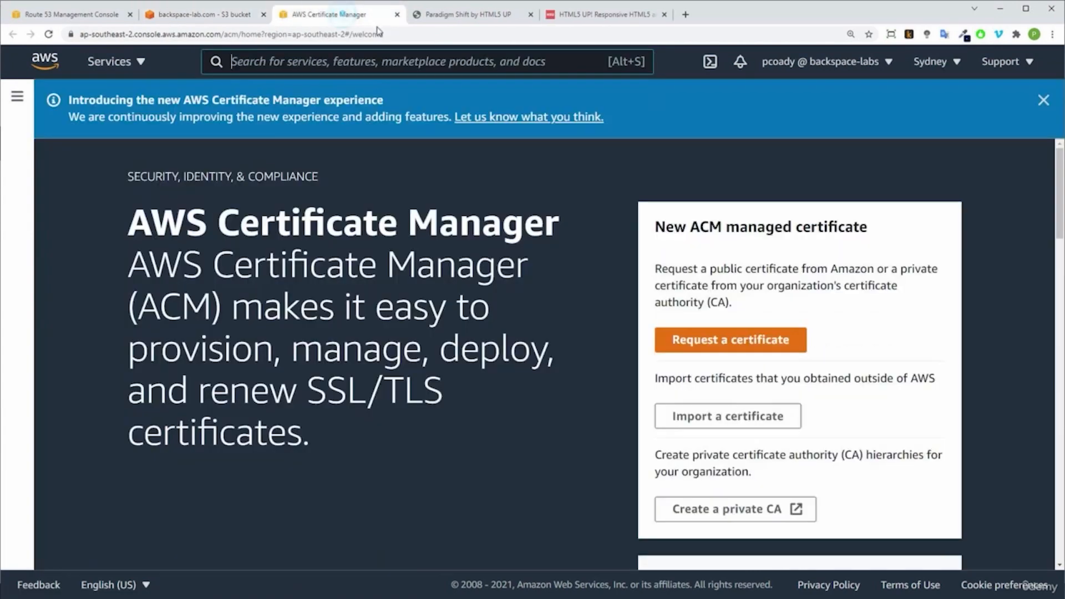
Step: Start a public certificate request and enter backspace-lab.com as the fully qualified domain name
click(733, 351)
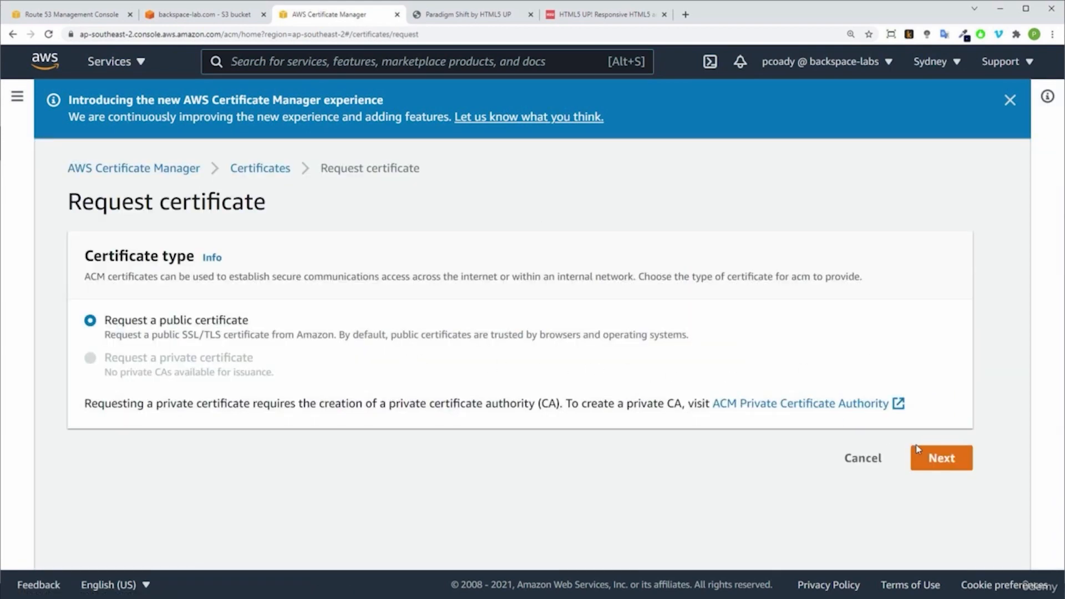
click(936, 458)
click(364, 335)
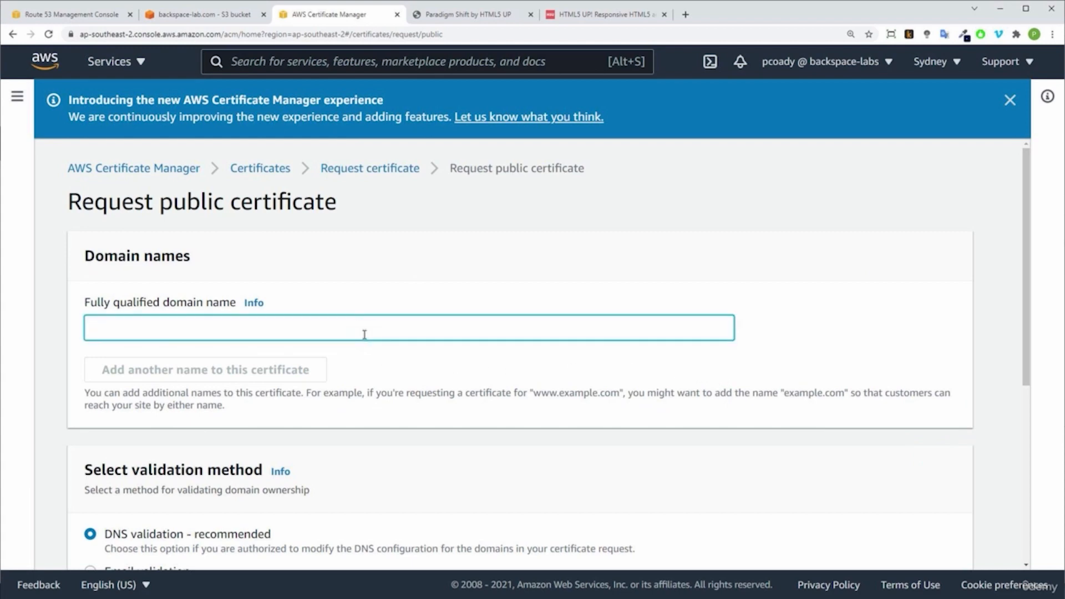
text(backspace-lab.com)
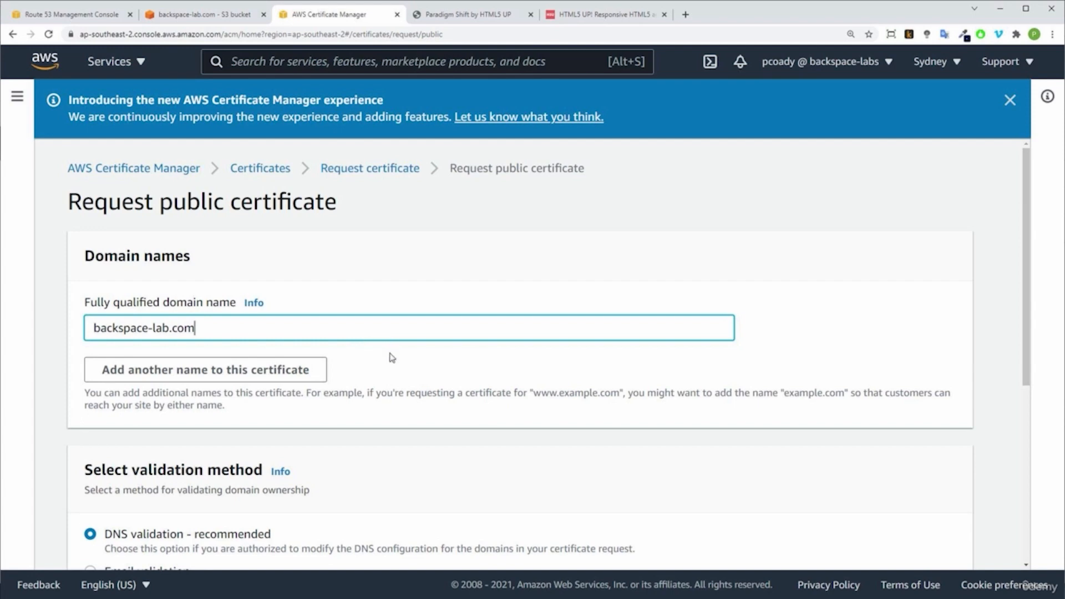
Step: Add the wildcard name *.backspace-lab.com as a second domain on the certificate
click(305, 368)
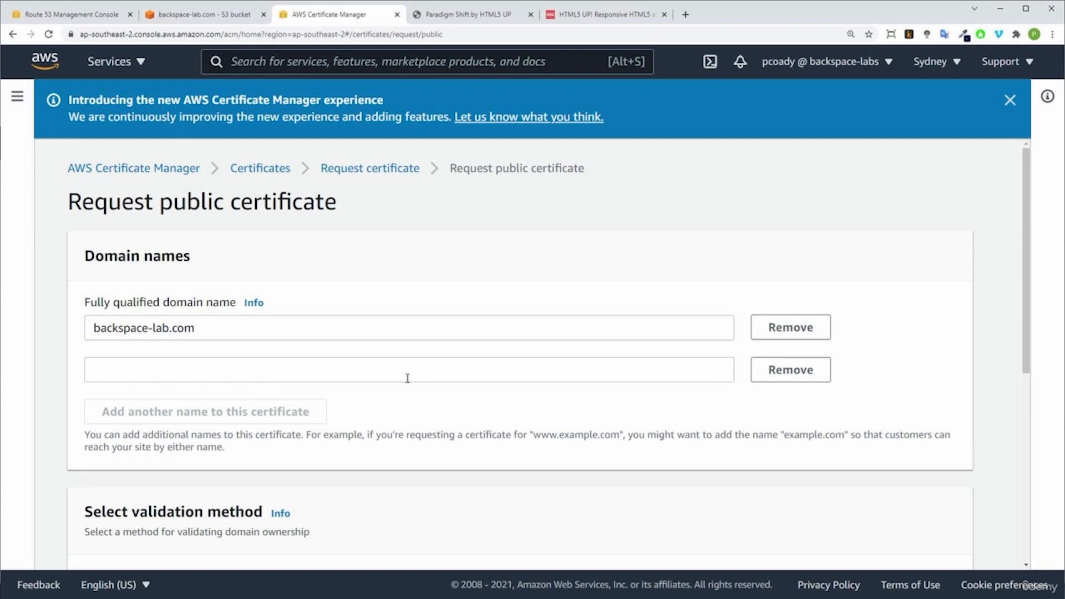
click(336, 370)
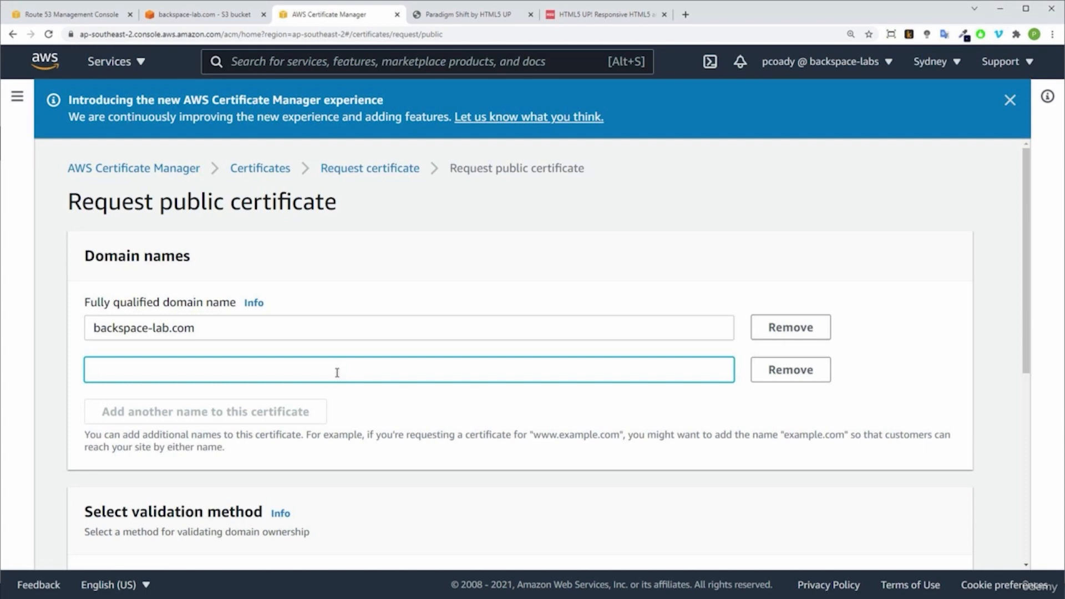
text(*.)
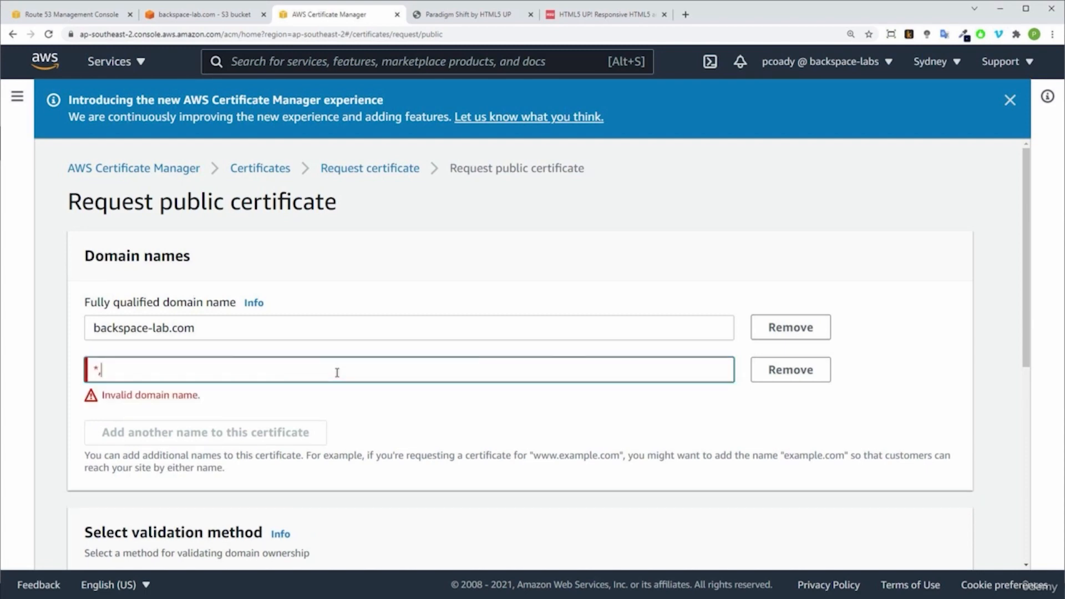
text(backspace-lab.com)
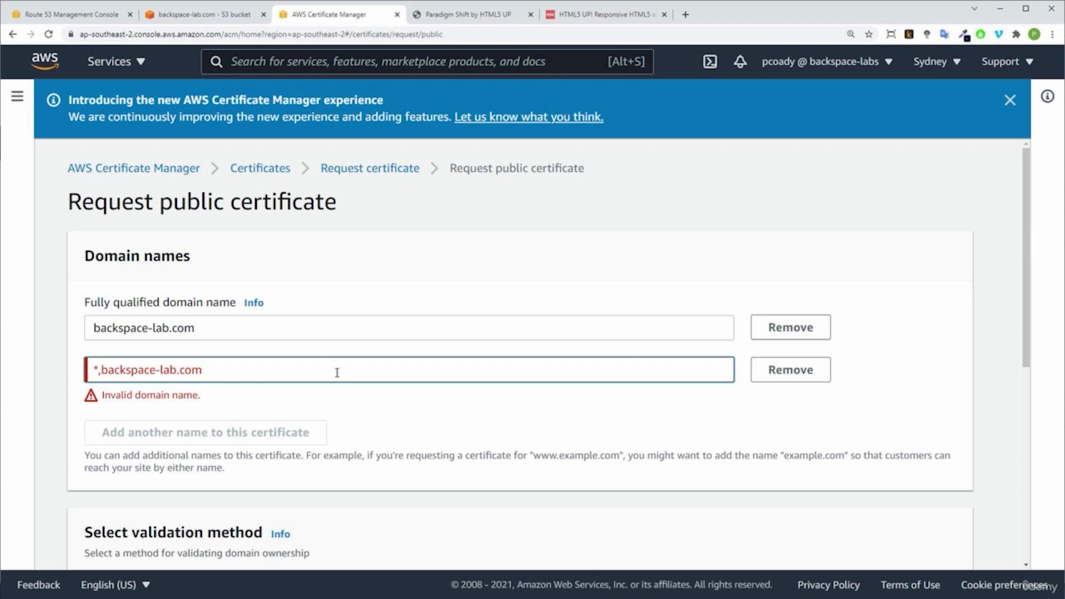
key(Left)
key(ctrl+Left)
key(ctrl+Left)
key(BackSpace)
text(.)
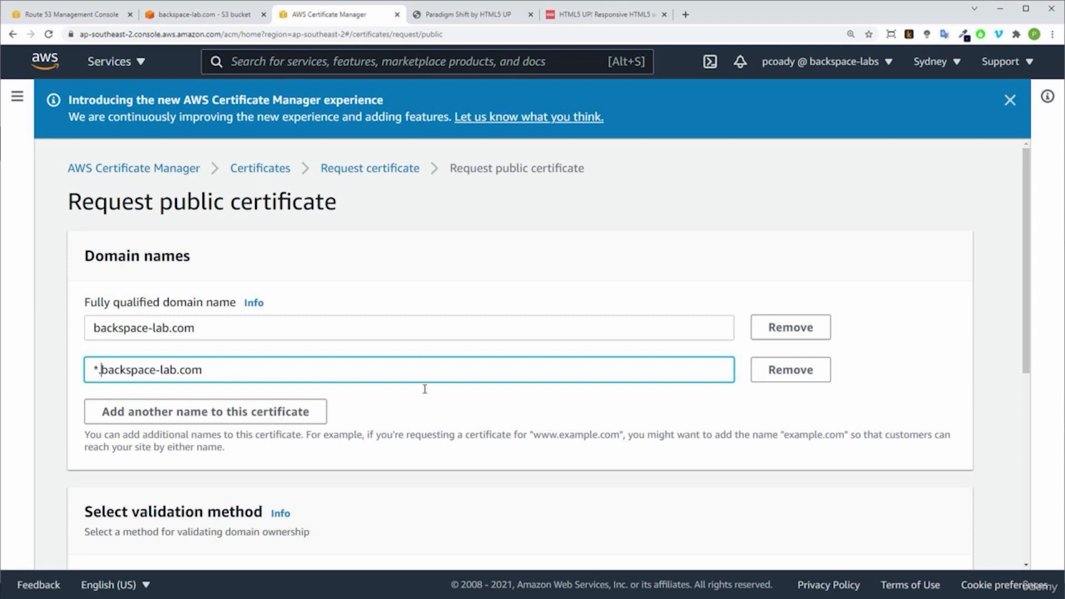
Step: Submit the certificate request with DNS validation as the validation method and no tags
scroll(490, 421, down, 5)
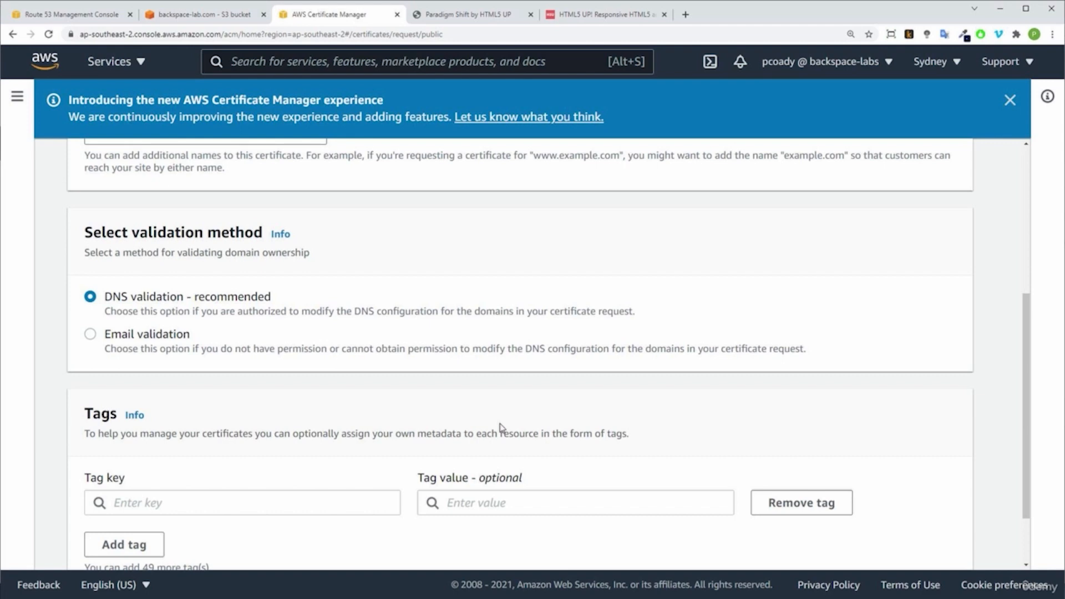
scroll(499, 427, down, 2)
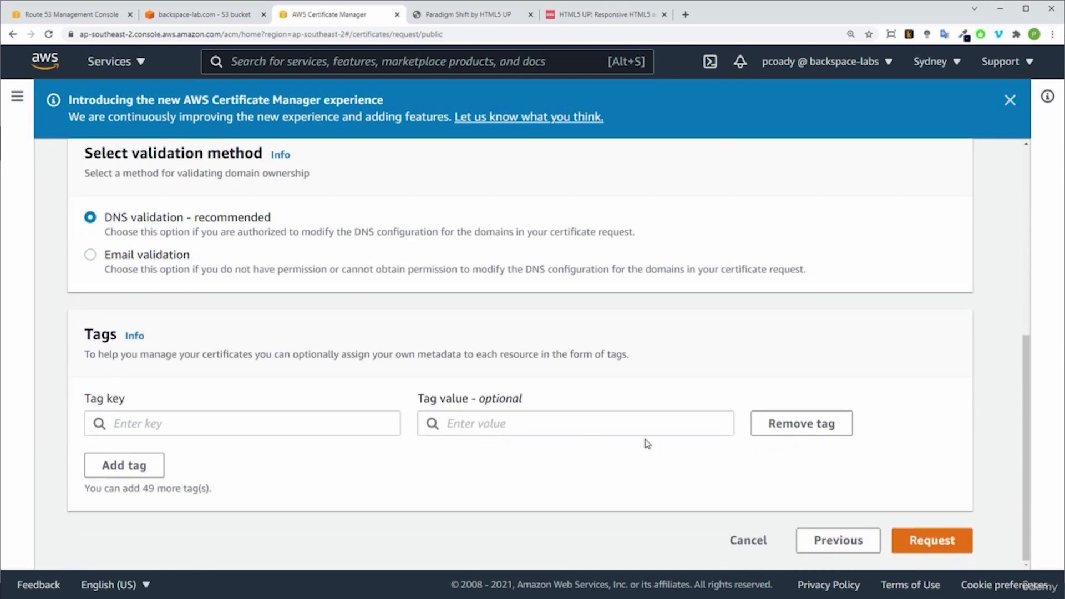
click(927, 541)
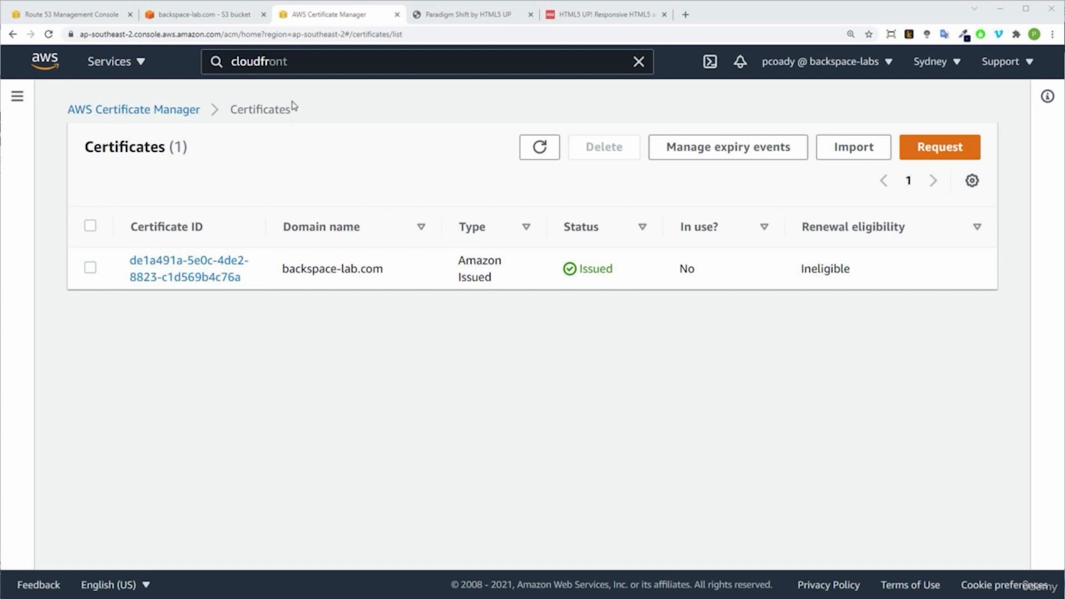
Step: Open CloudFront from the service search in a new browser tab and switch to that tab
click(296, 63)
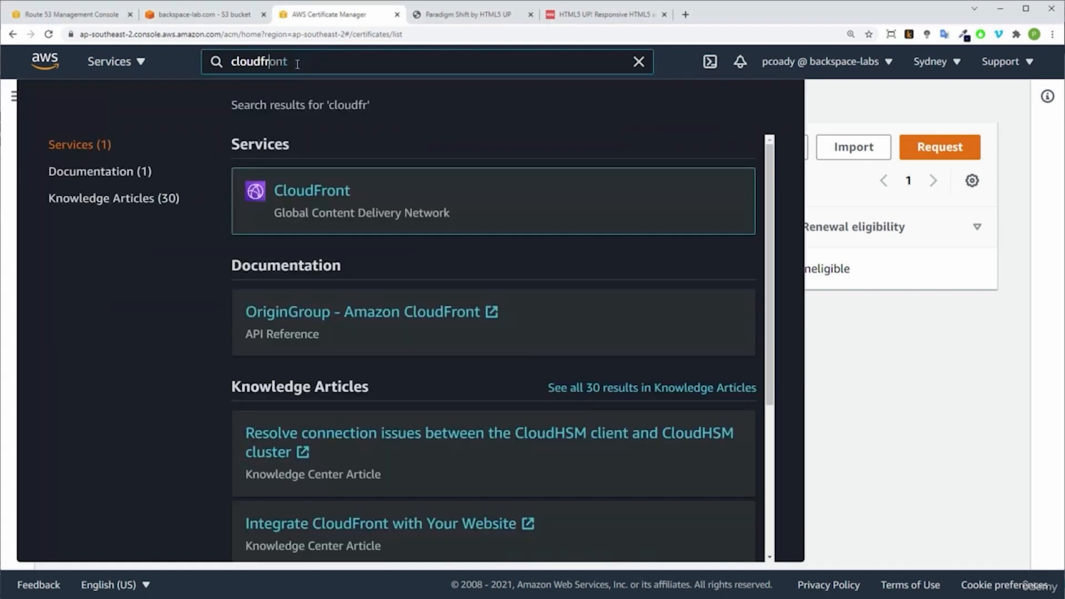
right_click(315, 192)
click(351, 202)
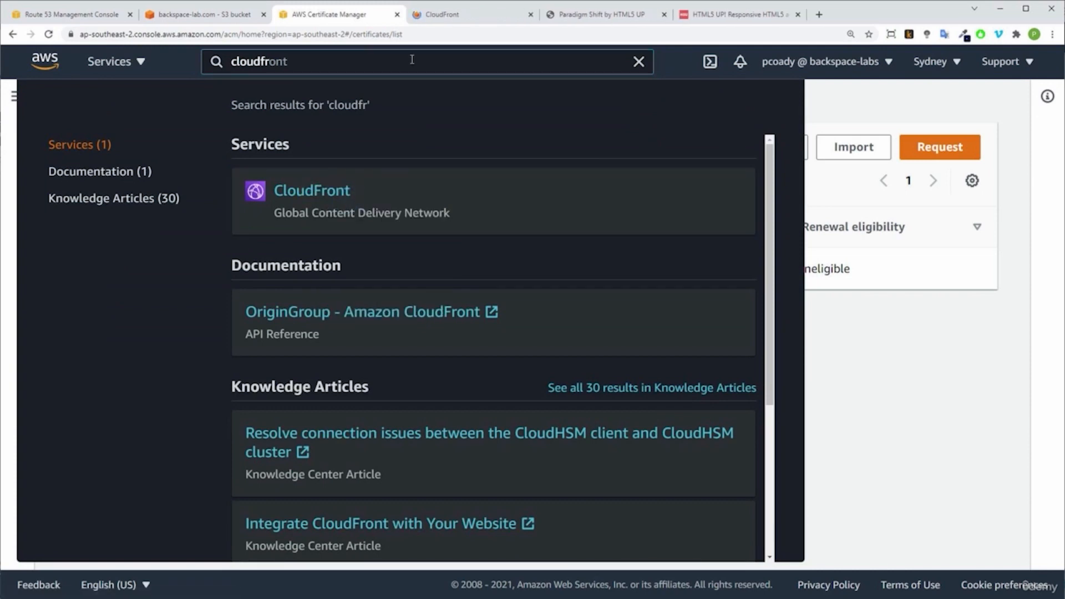
click(883, 325)
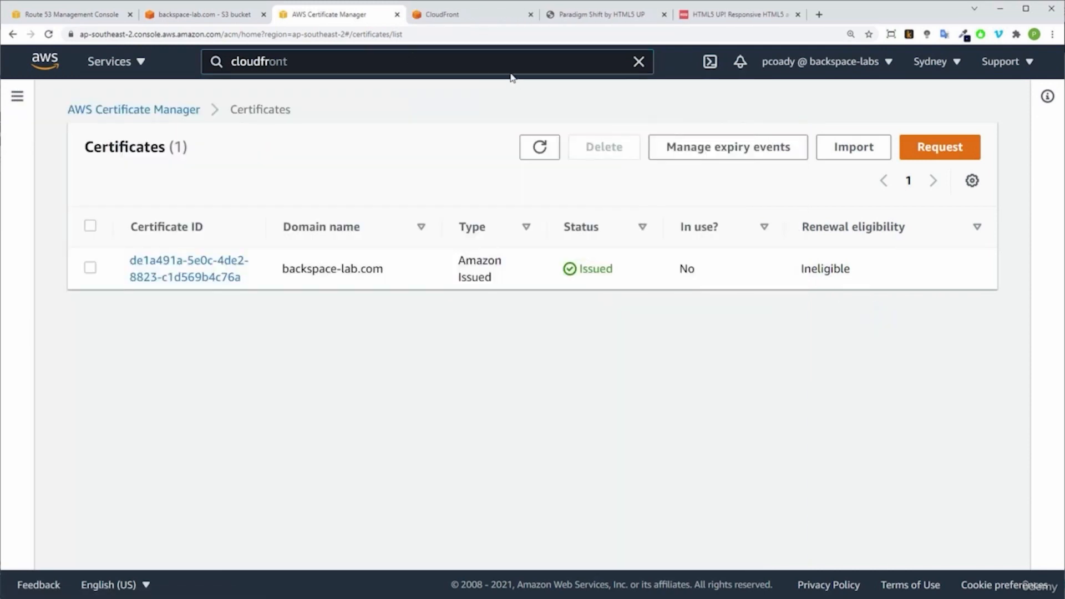
click(470, 14)
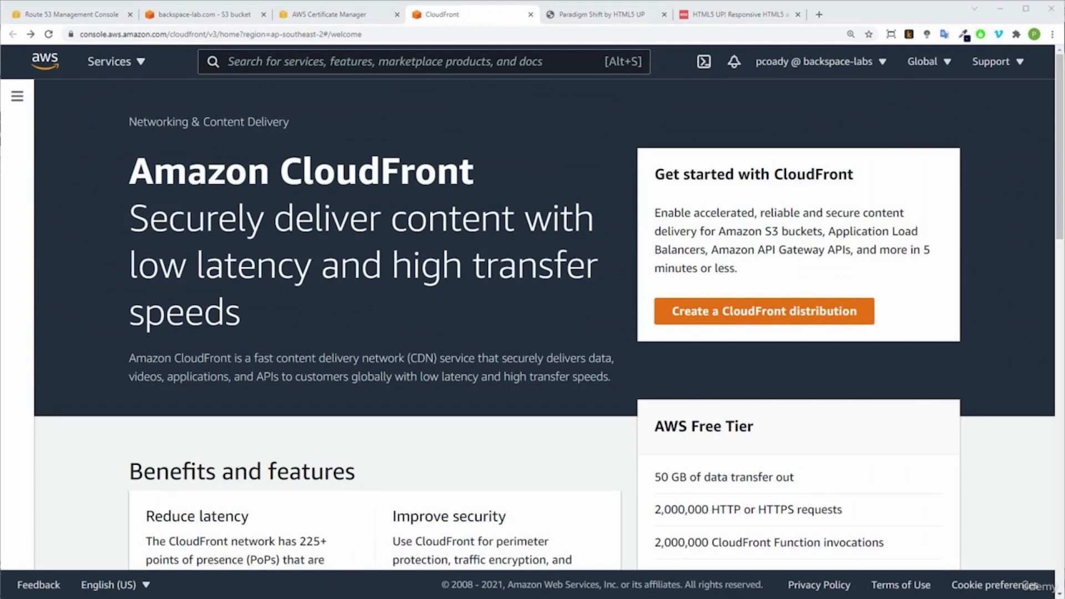
Step: Start creating a CloudFront distribution and choose the backspace-lab.com S3 bucket as its origin domain
click(742, 322)
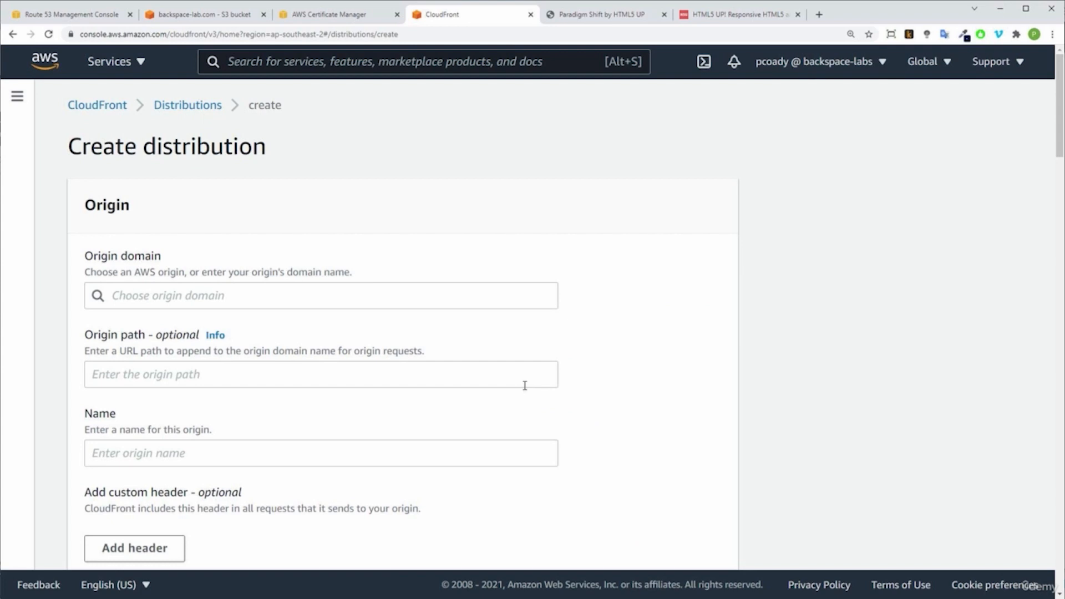
click(326, 304)
scroll(353, 405, down, 2)
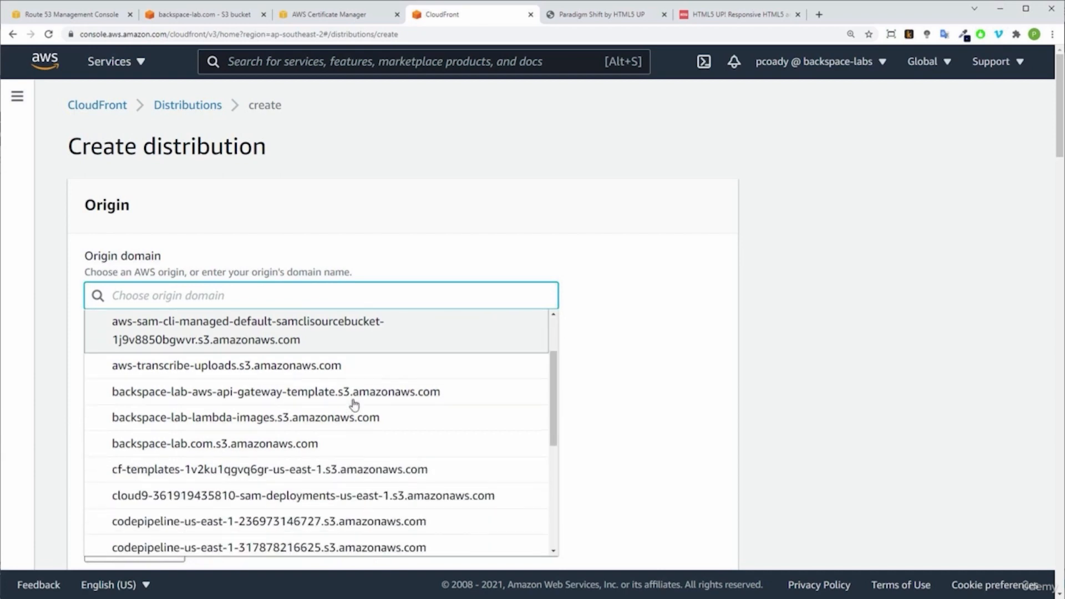
scroll(353, 404, down, 1)
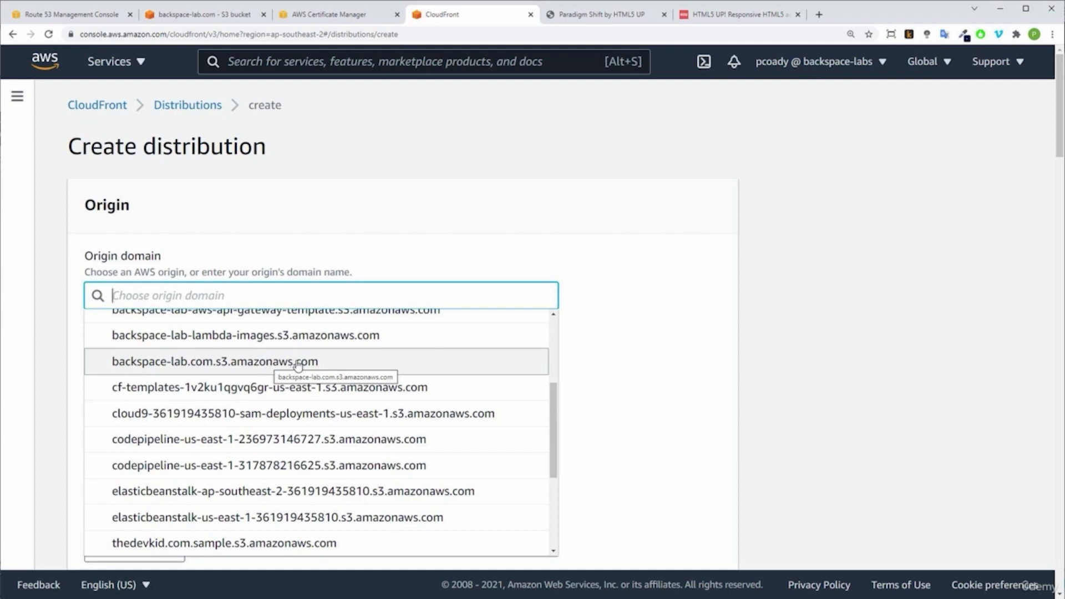
click(294, 364)
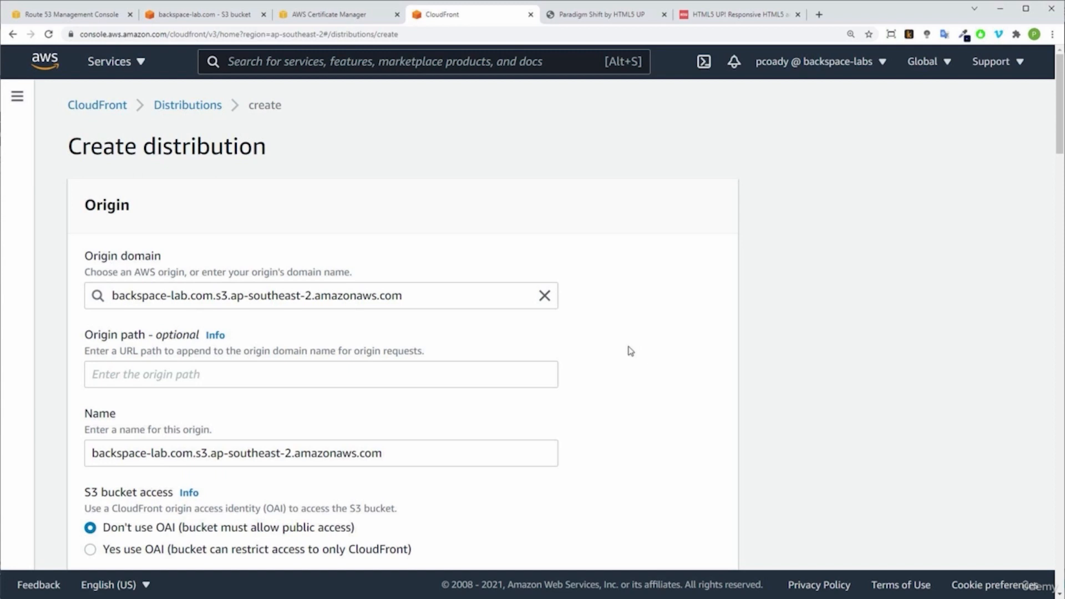
Step: Set the viewer protocol policy of the default cache behavior to Redirect HTTP to HTTPS
scroll(631, 351, down, 4)
scroll(631, 352, down, 7)
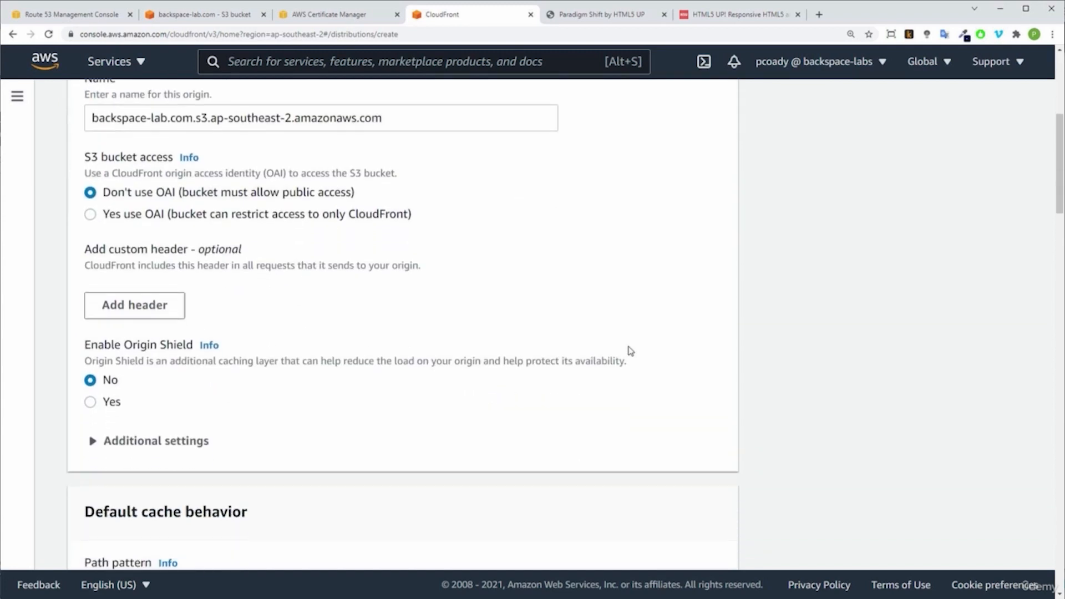
scroll(630, 352, down, 3)
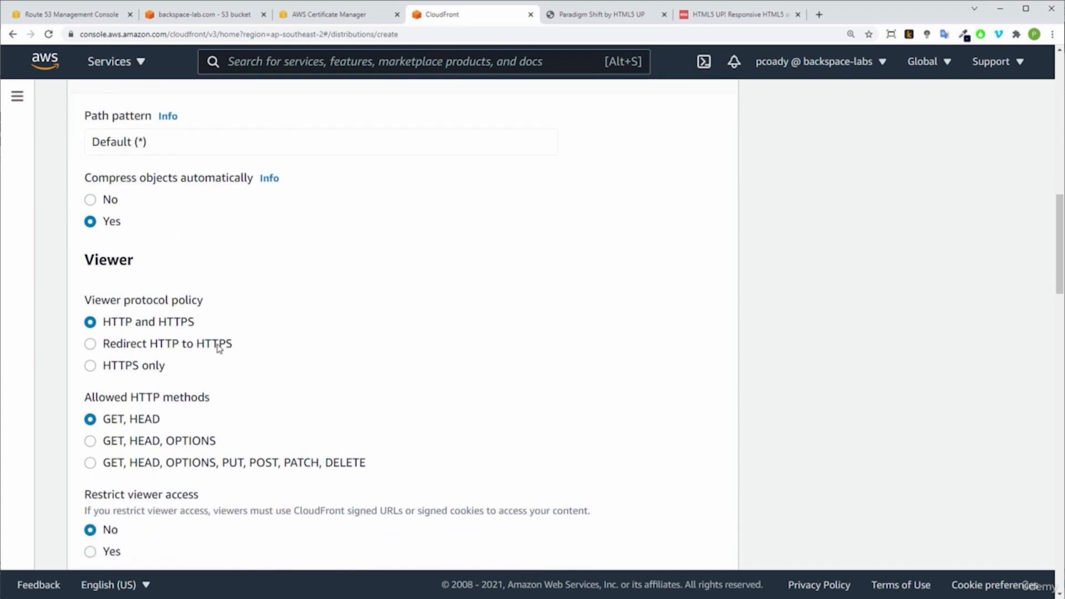
click(189, 347)
Step: Add backspace-lab.com as an alternate domain name (CNAME) in the distribution settings
scroll(363, 342, down, 5)
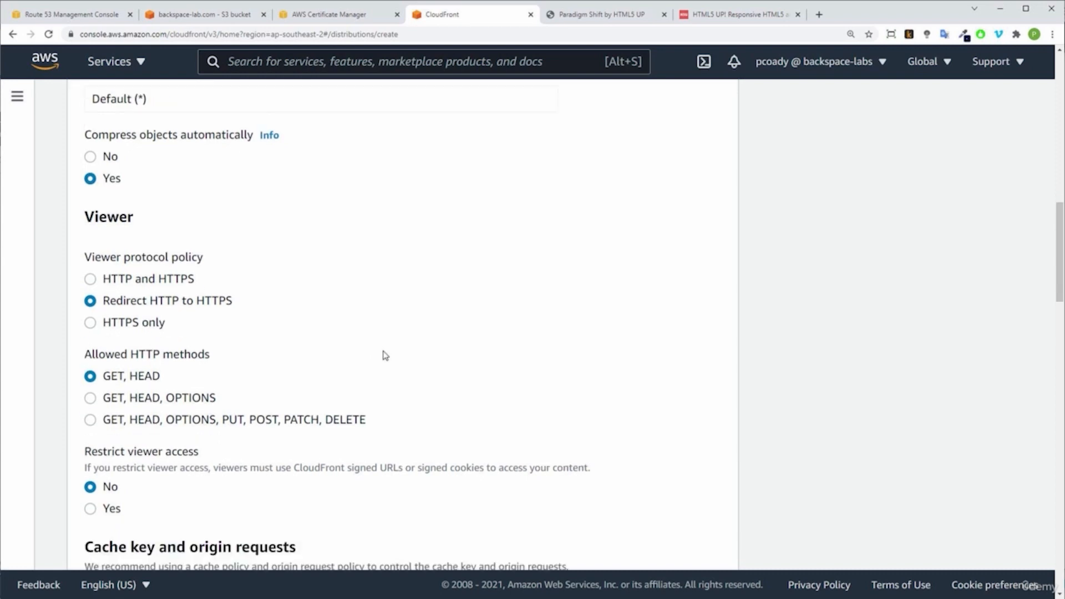
scroll(386, 355, down, 5)
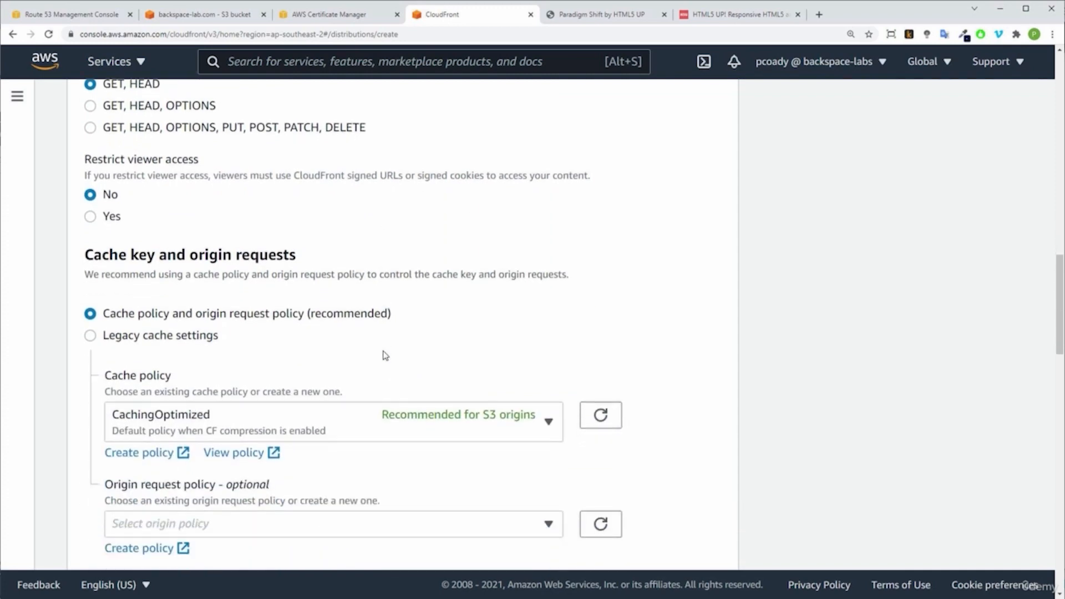
scroll(385, 355, down, 6)
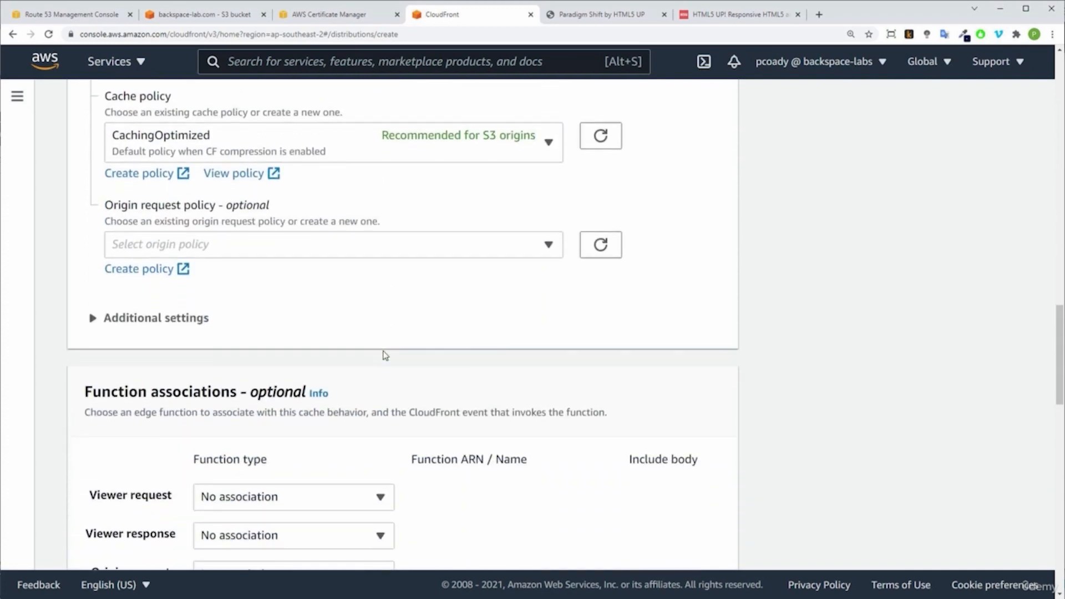
scroll(386, 356, down, 3)
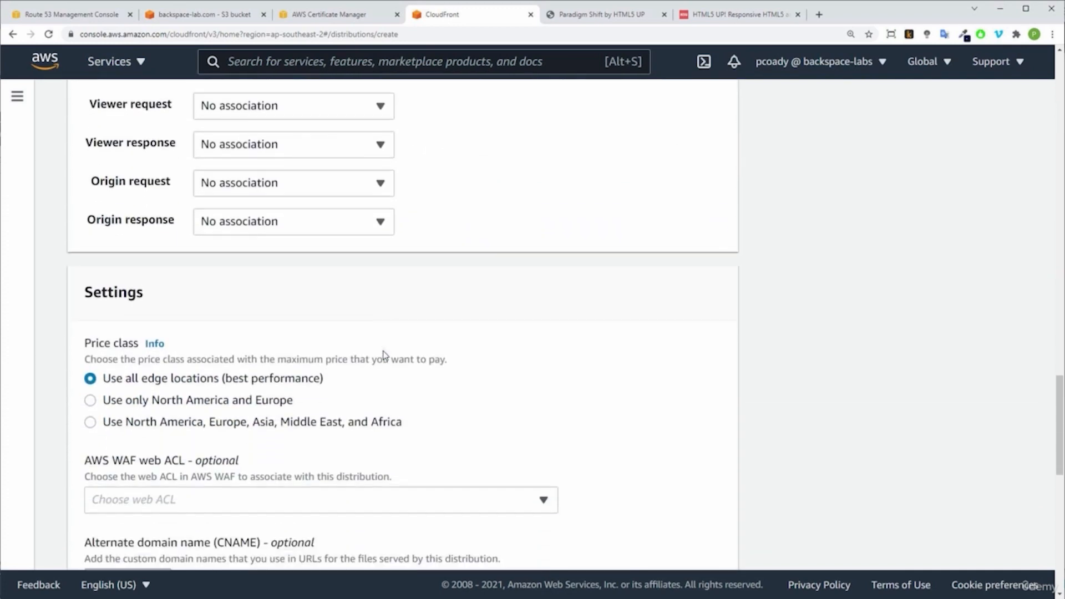
scroll(386, 356, down, 3)
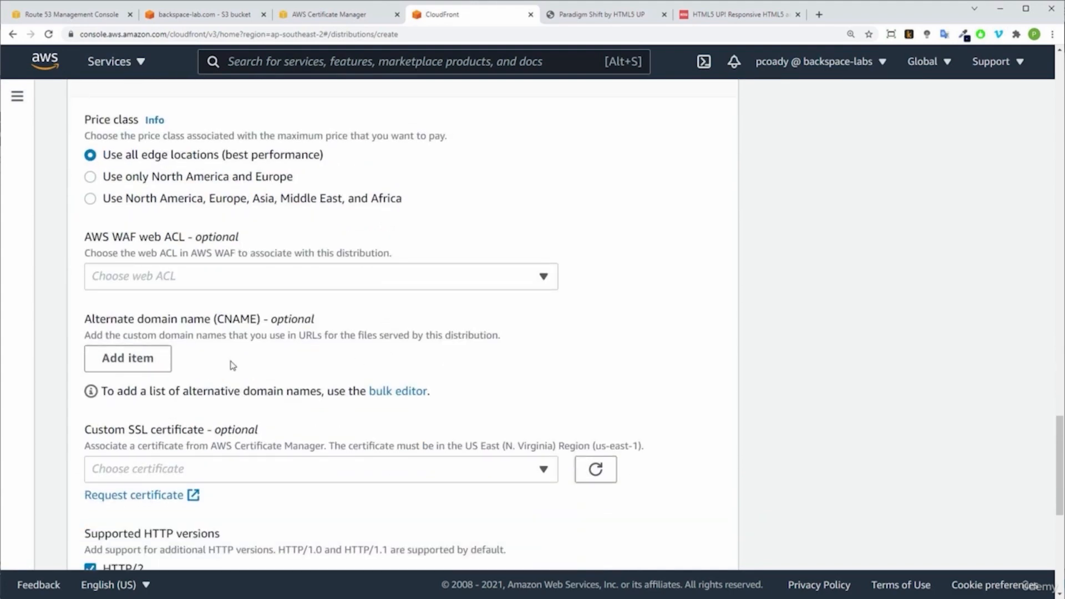
click(138, 366)
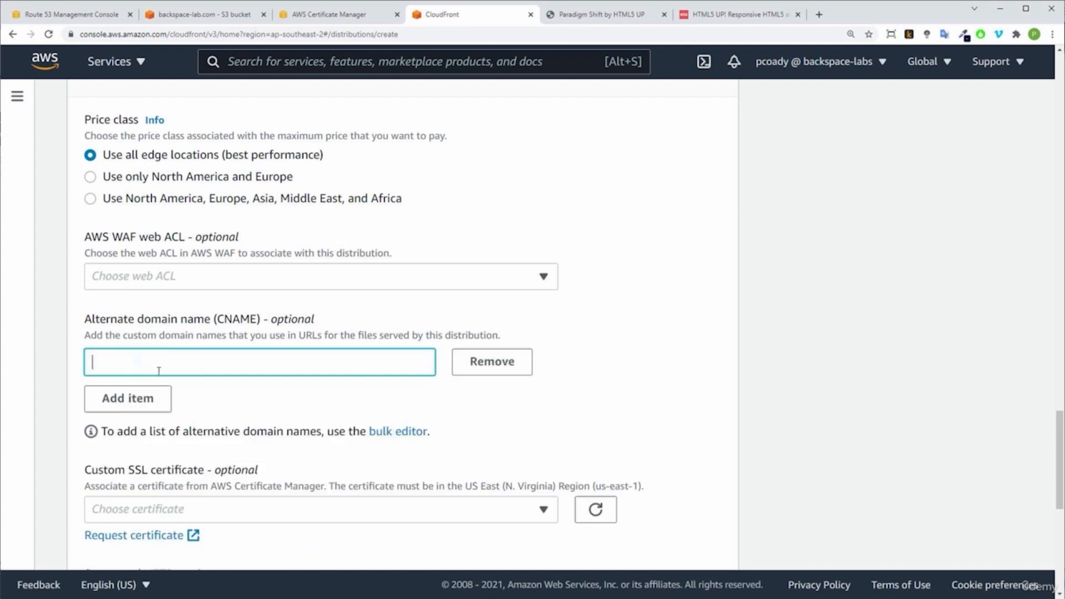
text(backspace-lab.com)
click(157, 408)
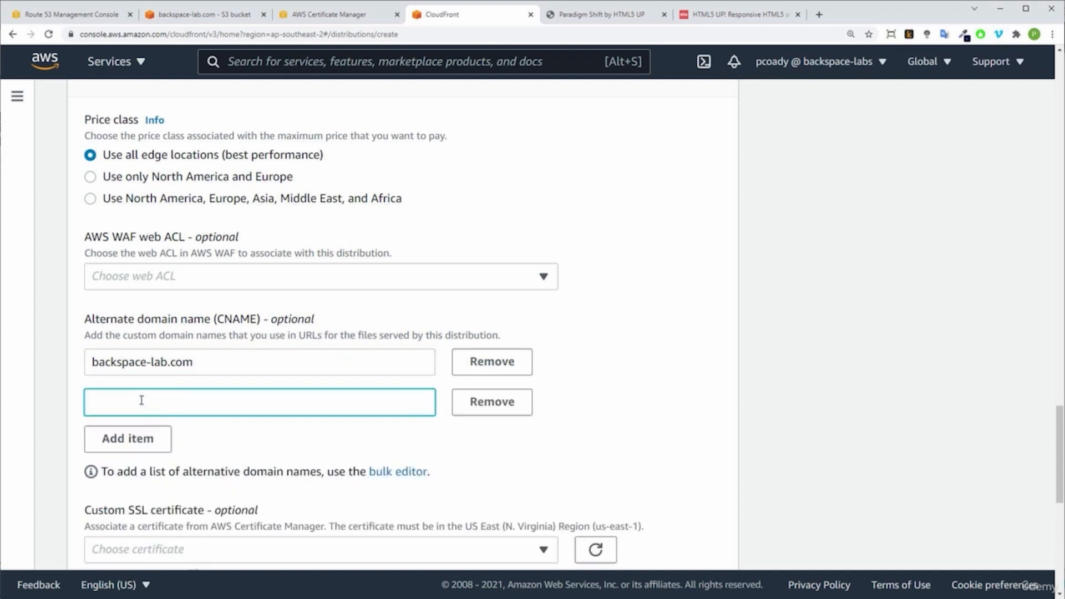
text(www.backspace.com)
click(637, 403)
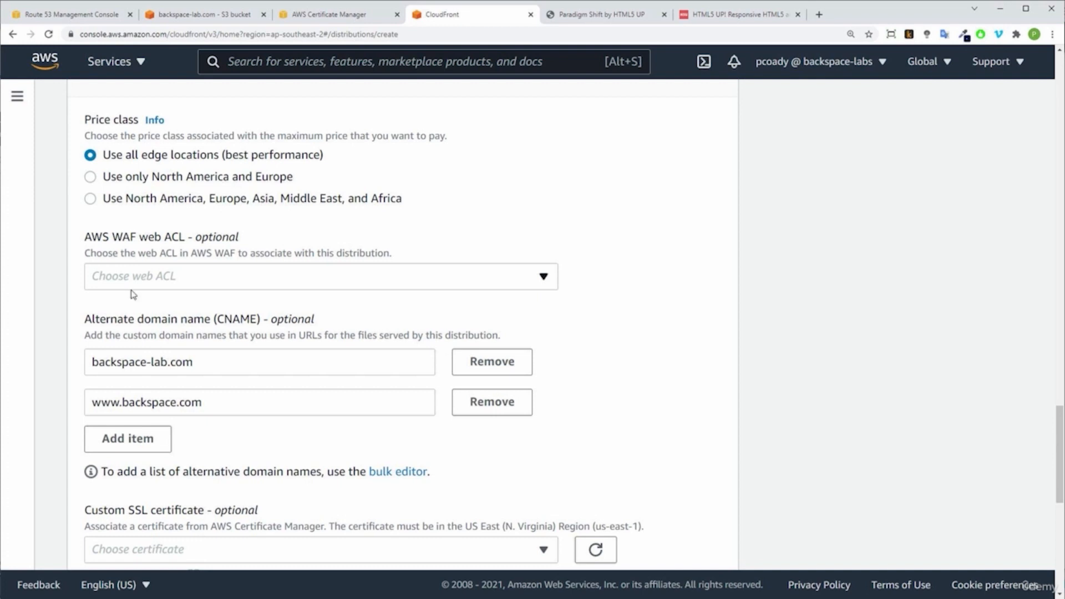
click(176, 402)
text(-lab)
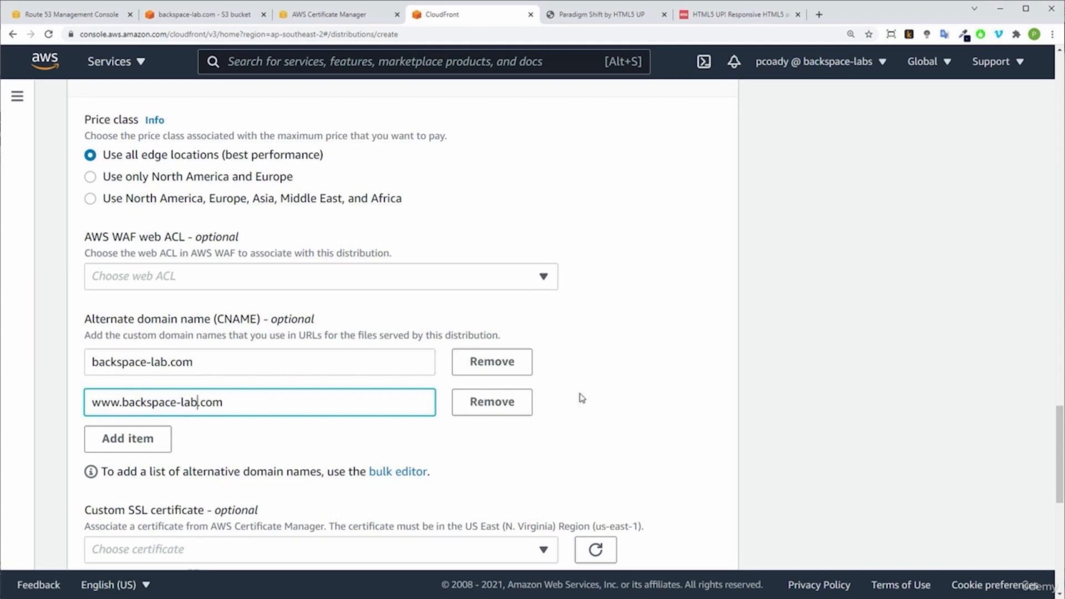
Step: Assign the ACM certificate for backspace-lab.com as the distribution's custom SSL certificate
scroll(582, 398, down, 3)
scroll(618, 407, down, 2)
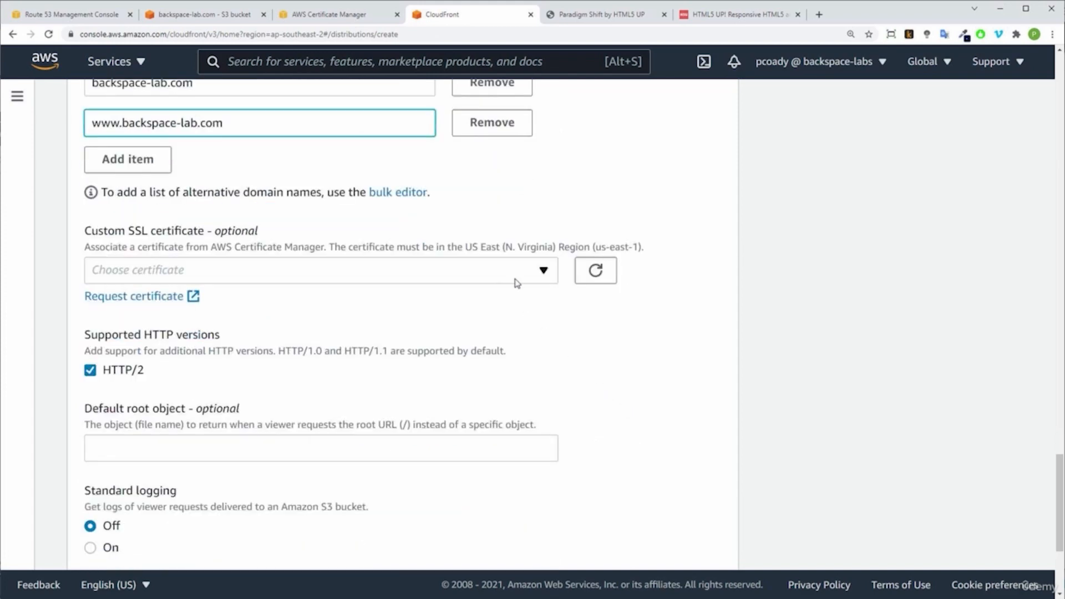
click(543, 271)
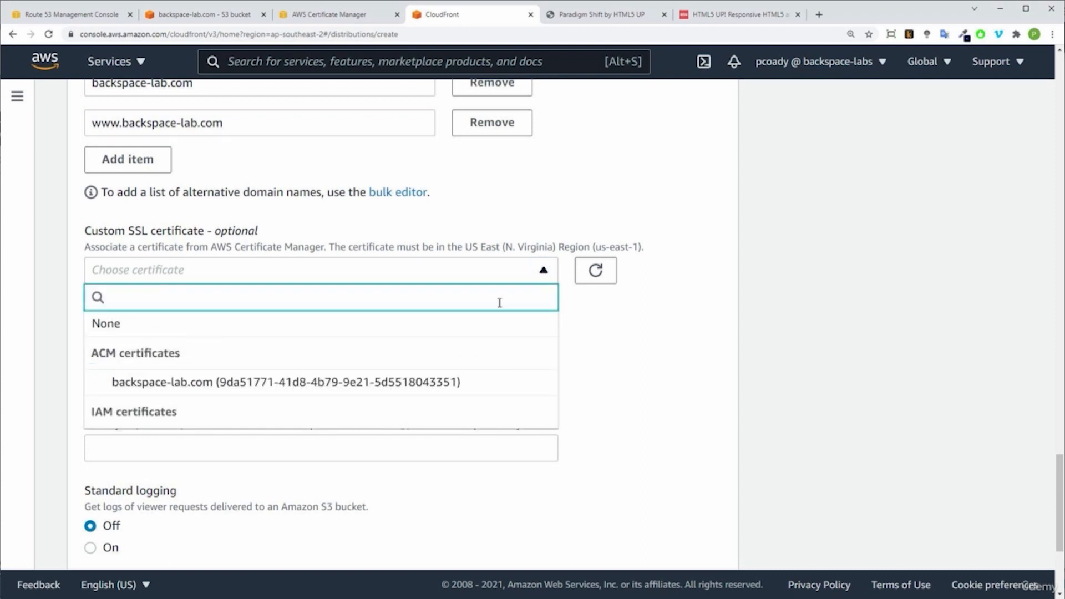
click(355, 388)
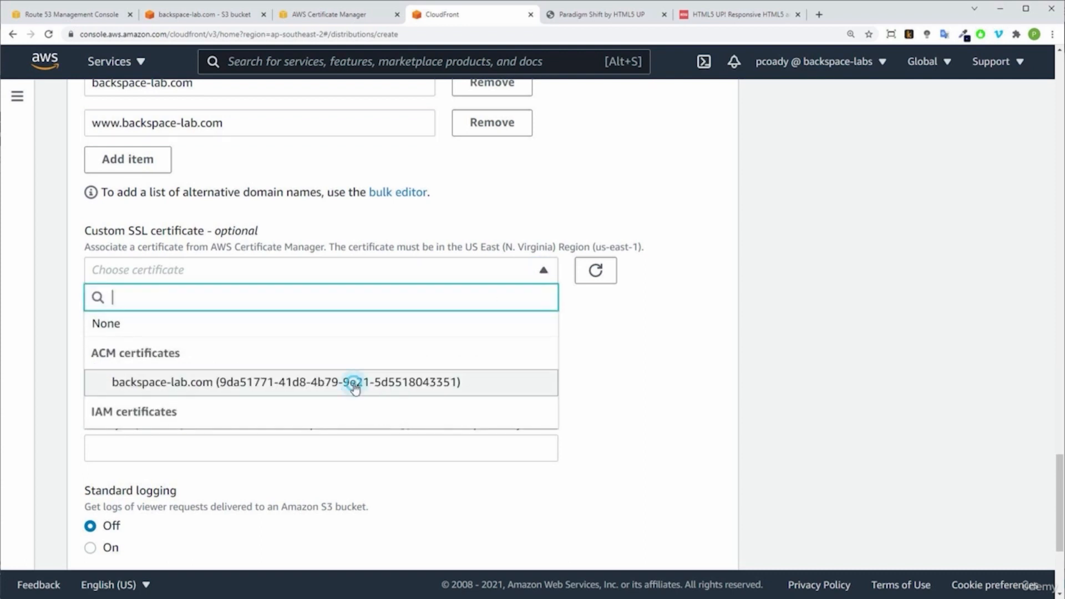
scroll(597, 420, down, 2)
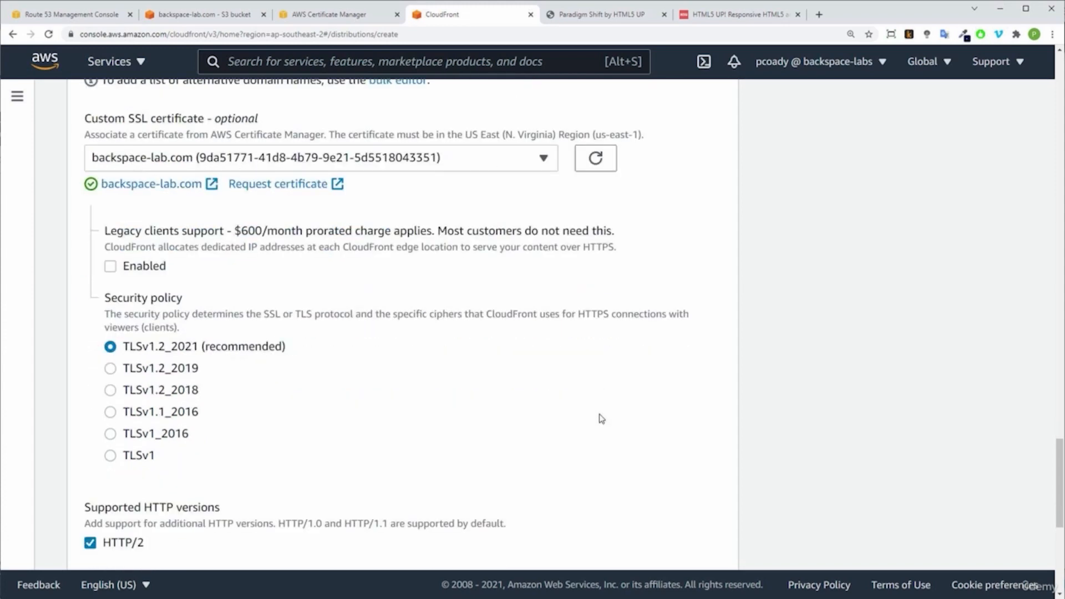
scroll(599, 419, down, 5)
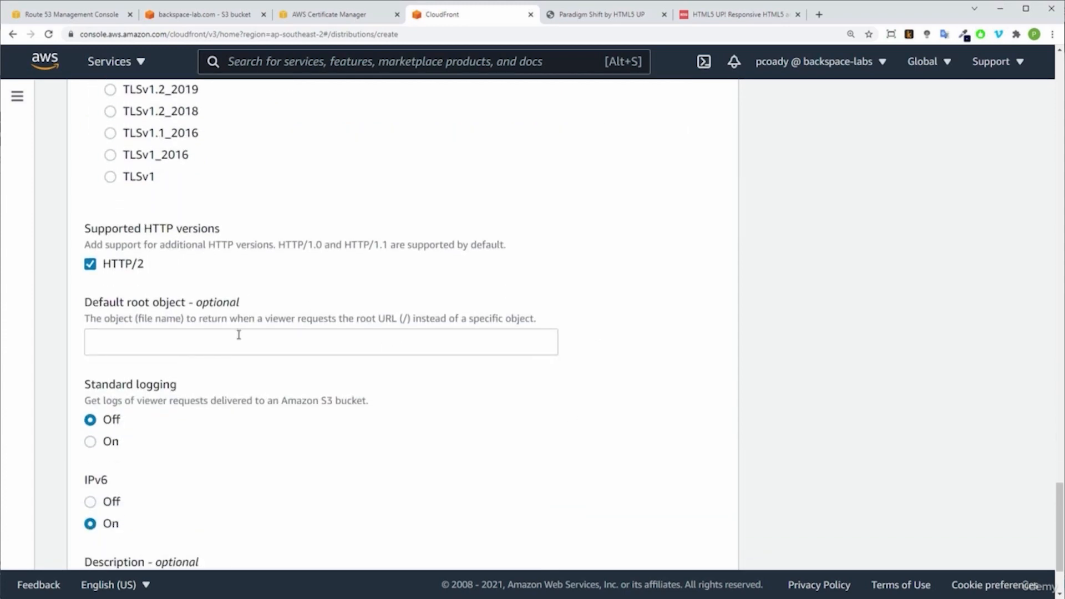
Step: Set the distribution's default root object to index.html
click(238, 336)
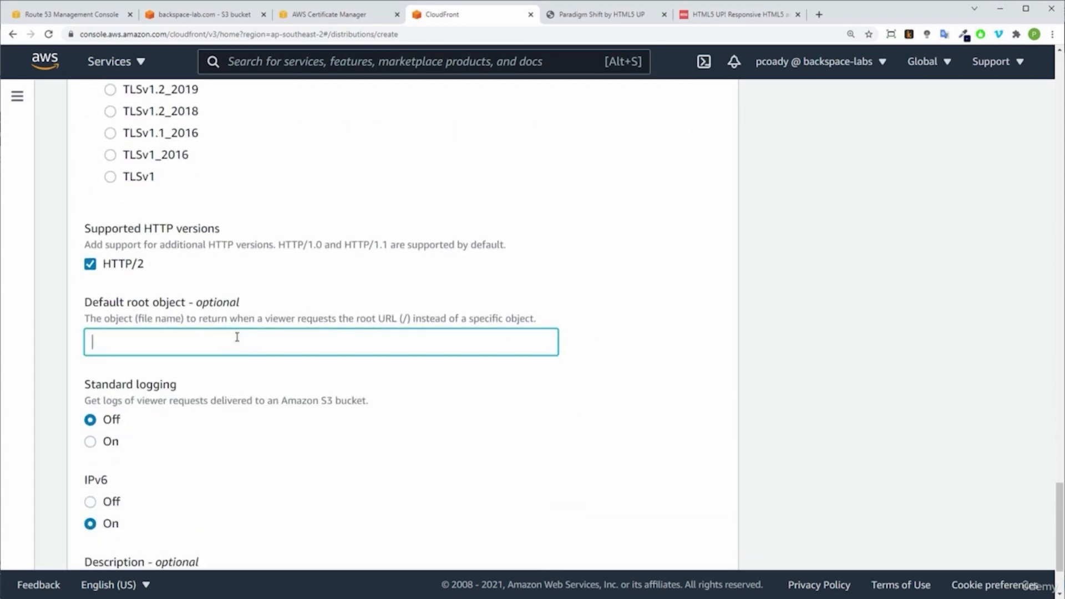
text(index.html)
Step: Enter "Pointed to backspace-lab.com" as the distribution's description, create the distribution and check its deployment status
scroll(344, 399, down, 2)
click(227, 482)
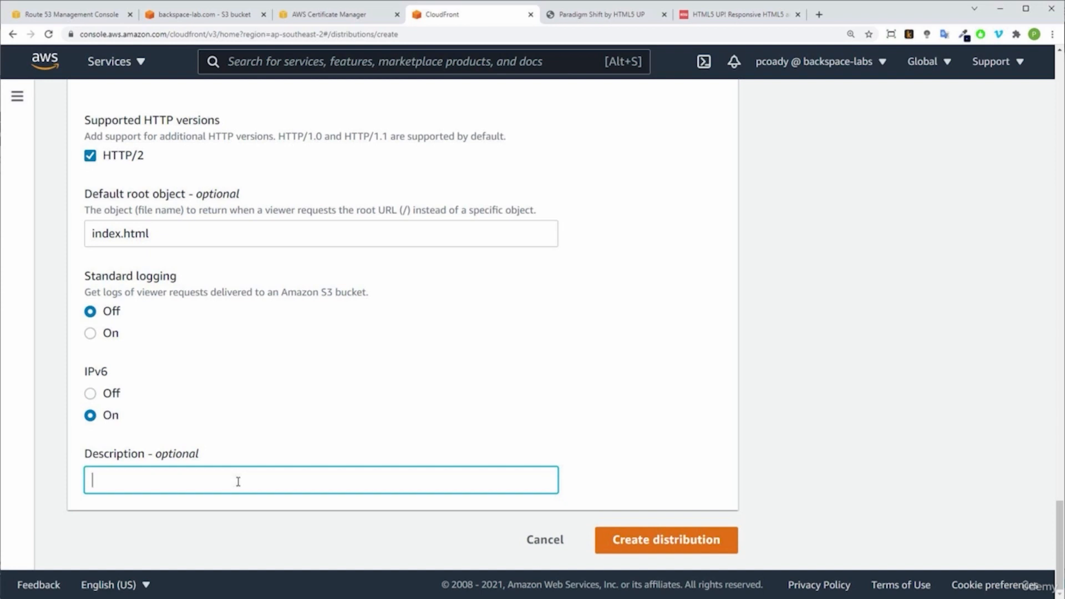
text(Pointed to backspace-lab.com)
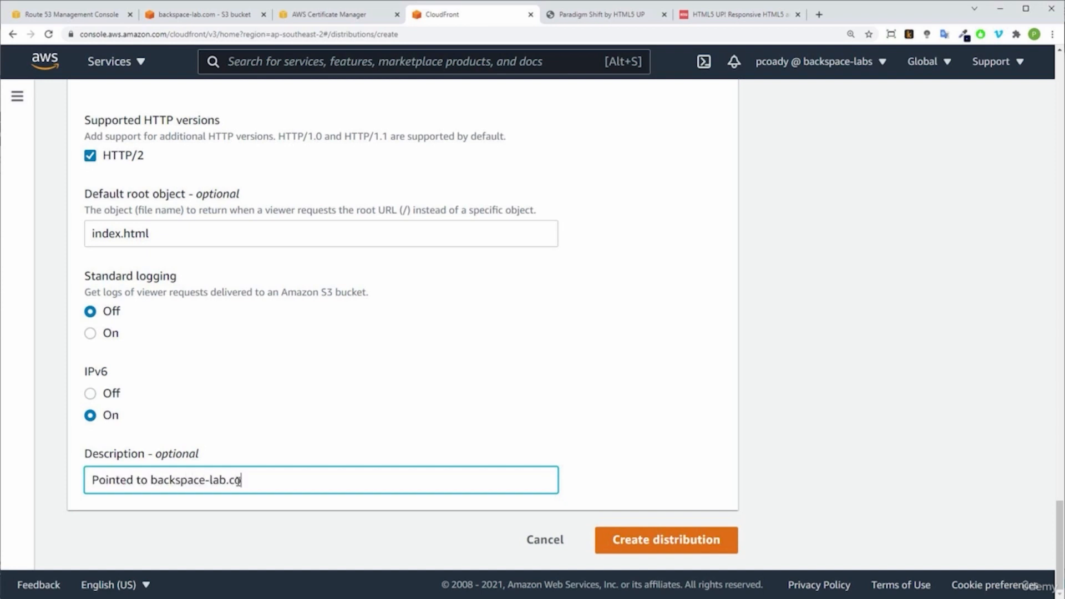
click(440, 393)
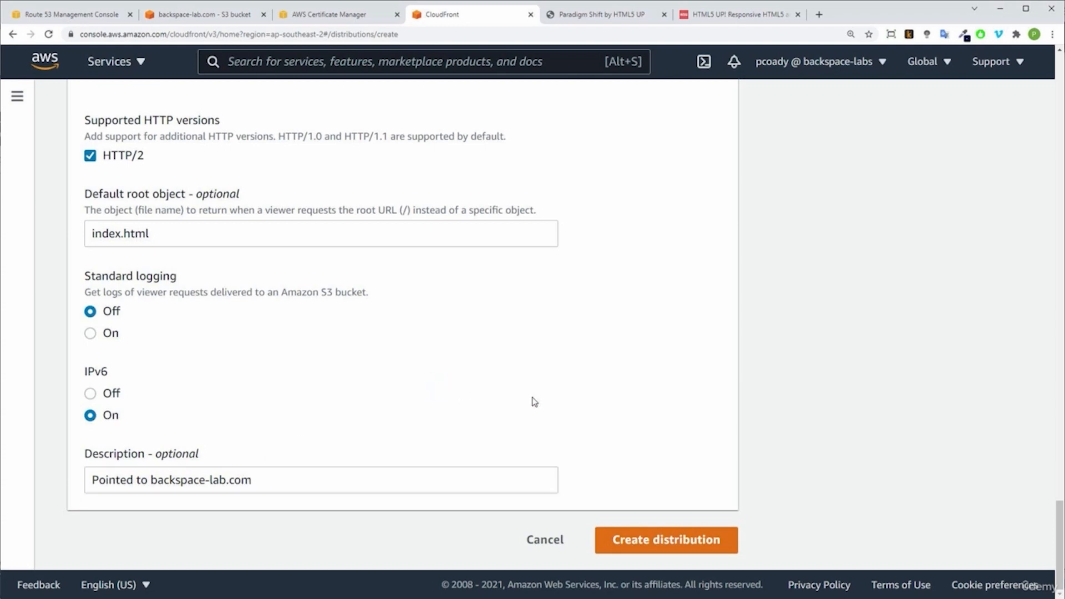
click(662, 537)
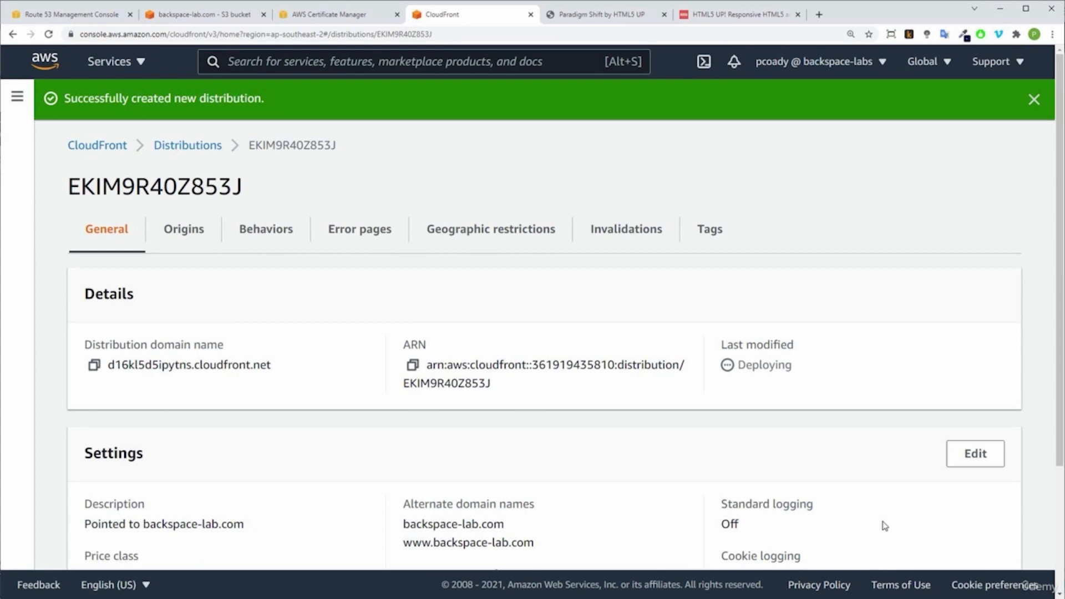
drag(794, 367, 737, 367)
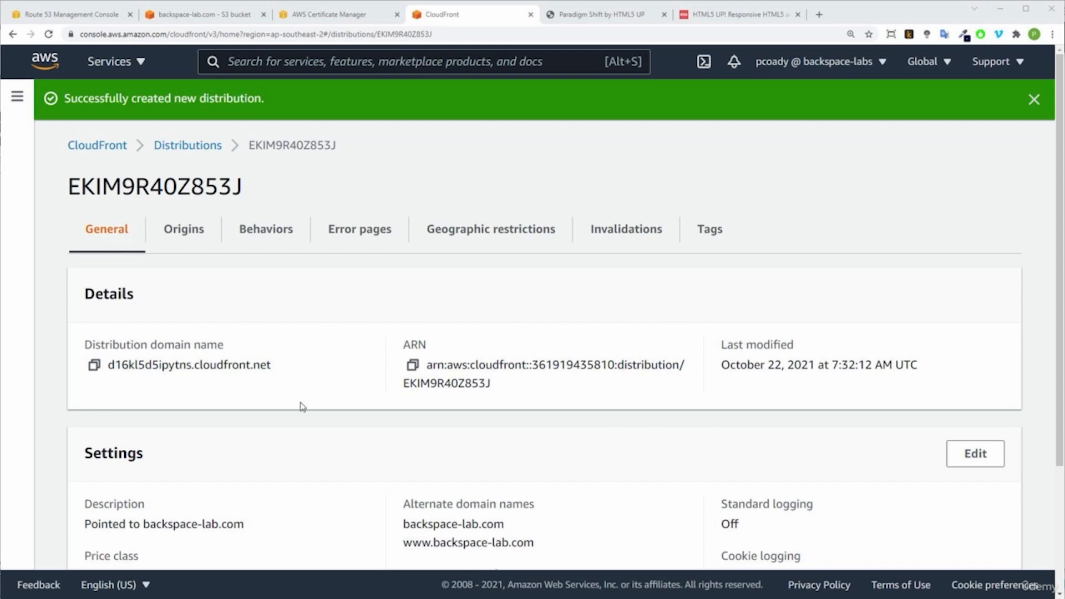
Step: Open the website at the new distribution's domain name, d16kl5d5ipytns.cloudfront.net, and dismiss the translation prompt
click(282, 370)
drag(281, 370, 195, 368)
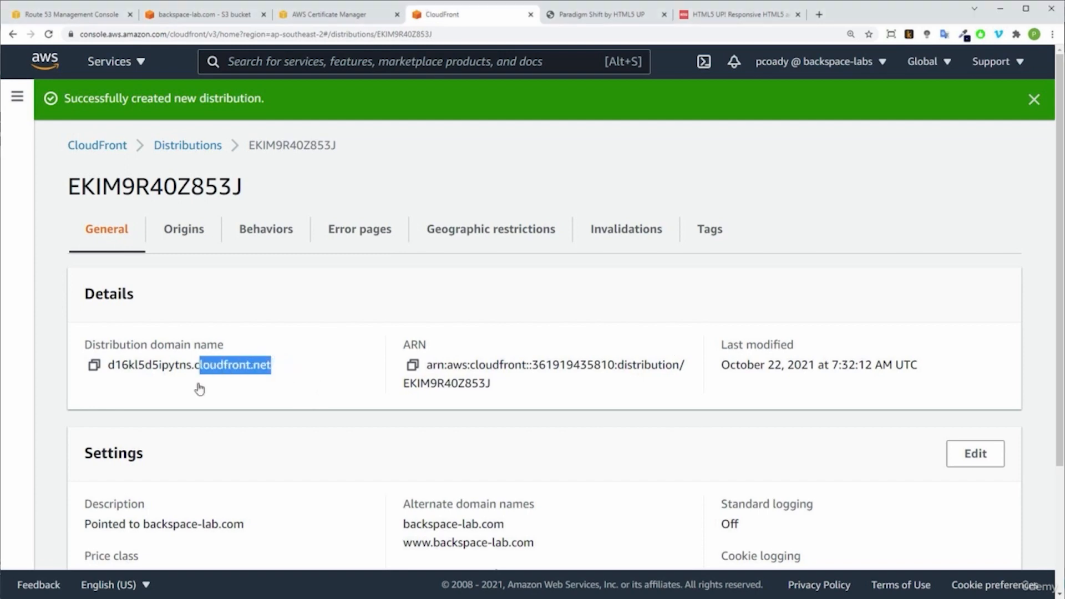
drag(287, 373, 98, 367)
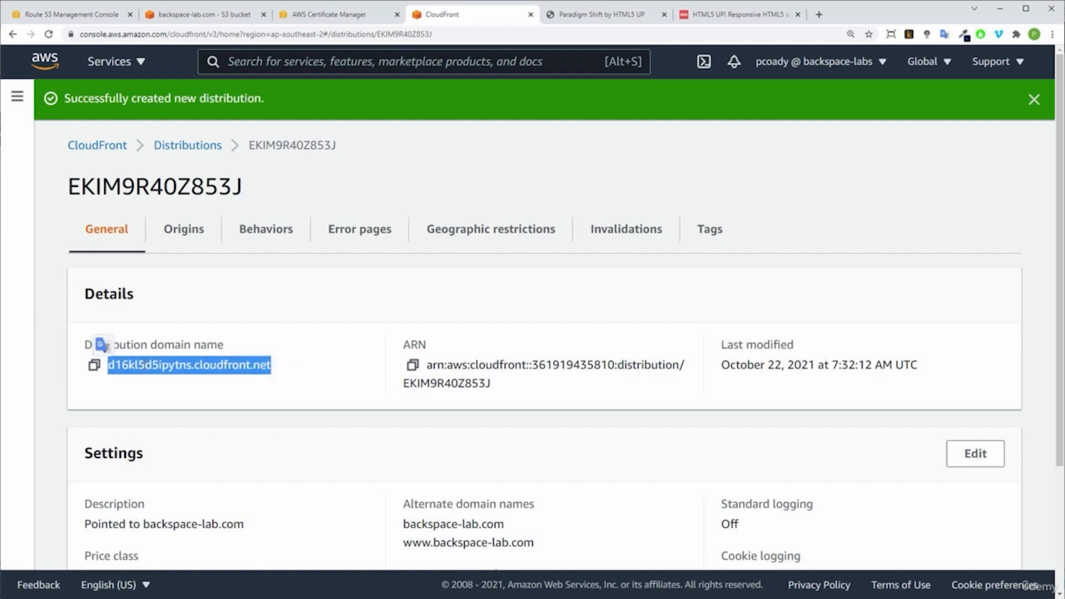
right_click(143, 366)
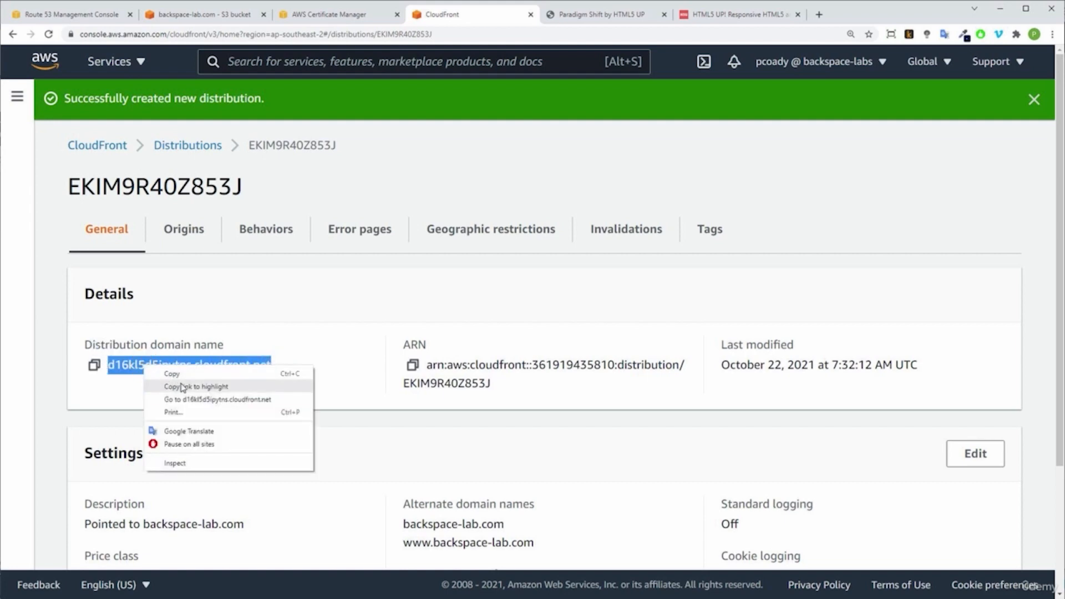
click(194, 400)
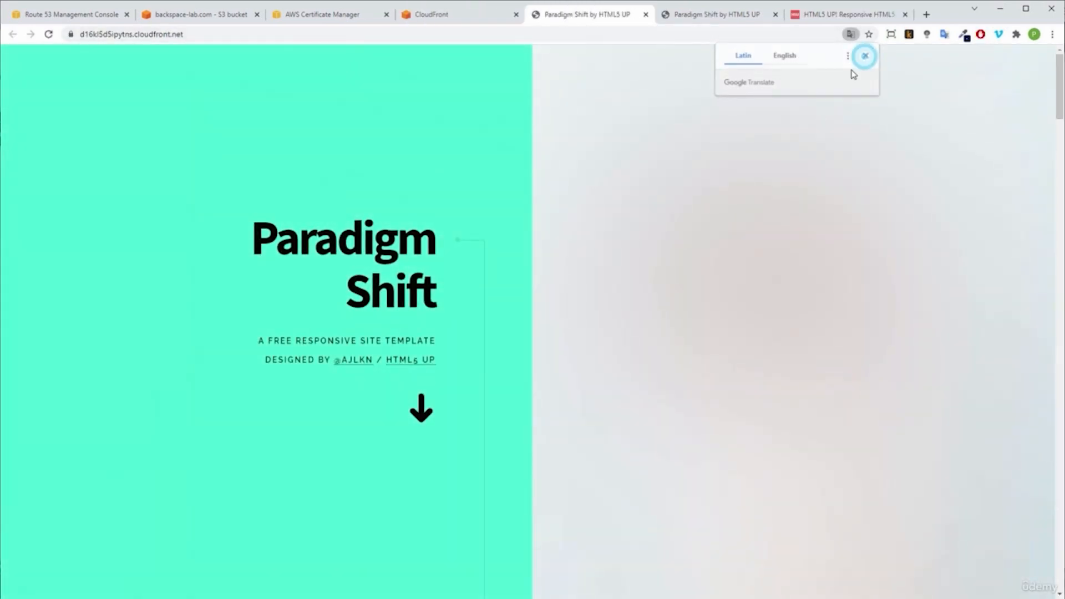
click(864, 56)
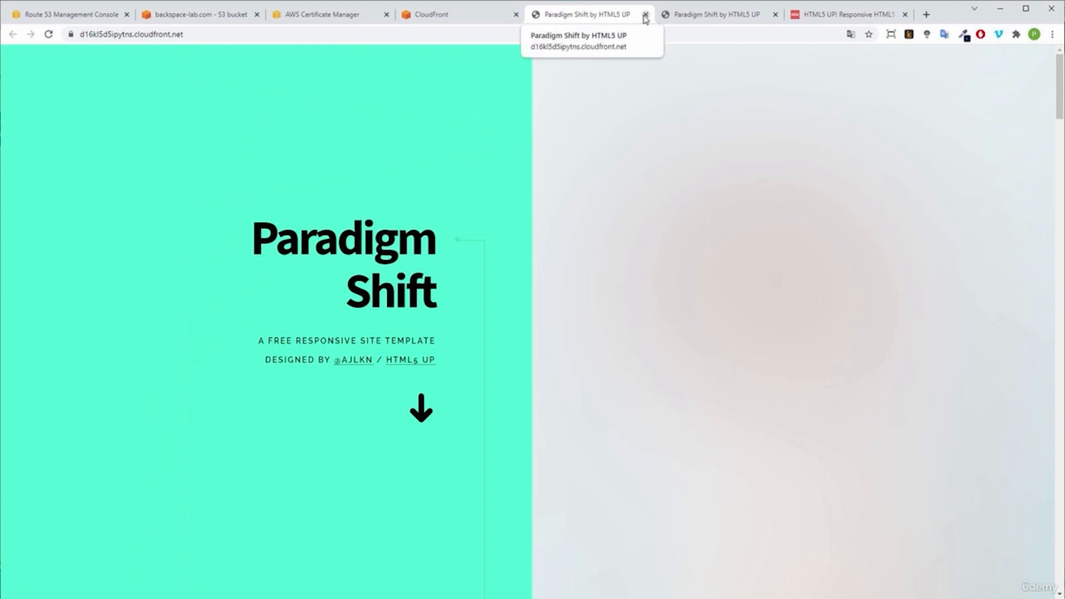
Step: Inspect the connection security information of the CloudFront-served site, close the site and return to the distribution details
click(70, 34)
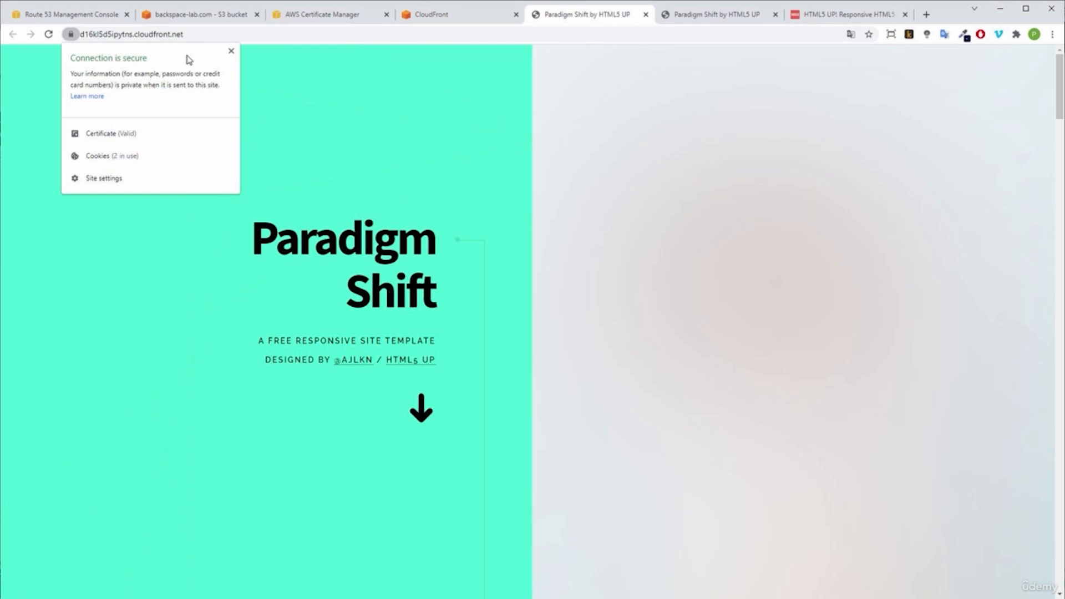
click(609, 118)
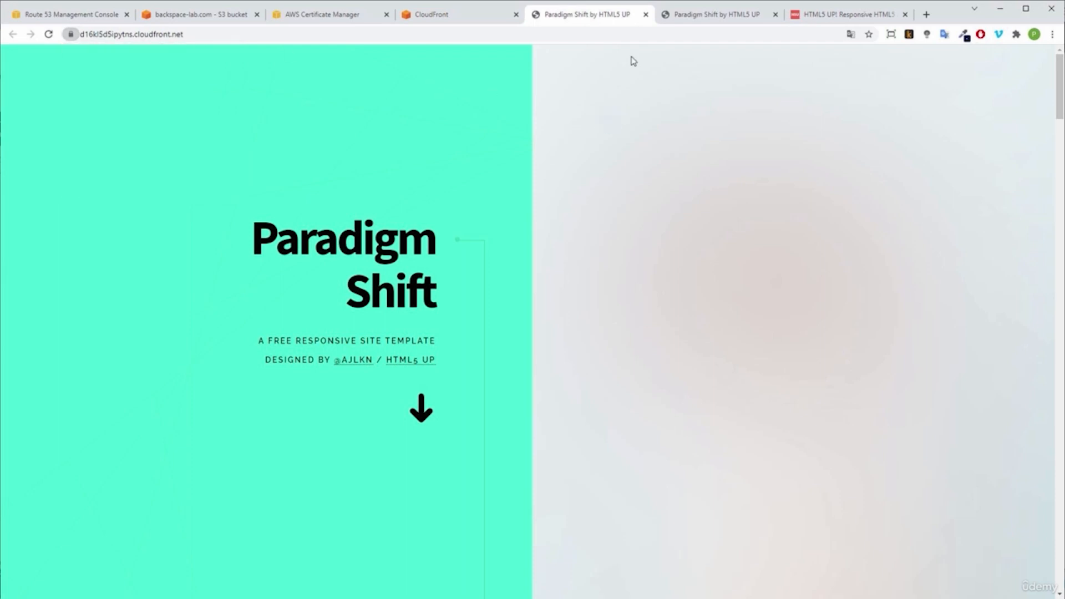
click(646, 14)
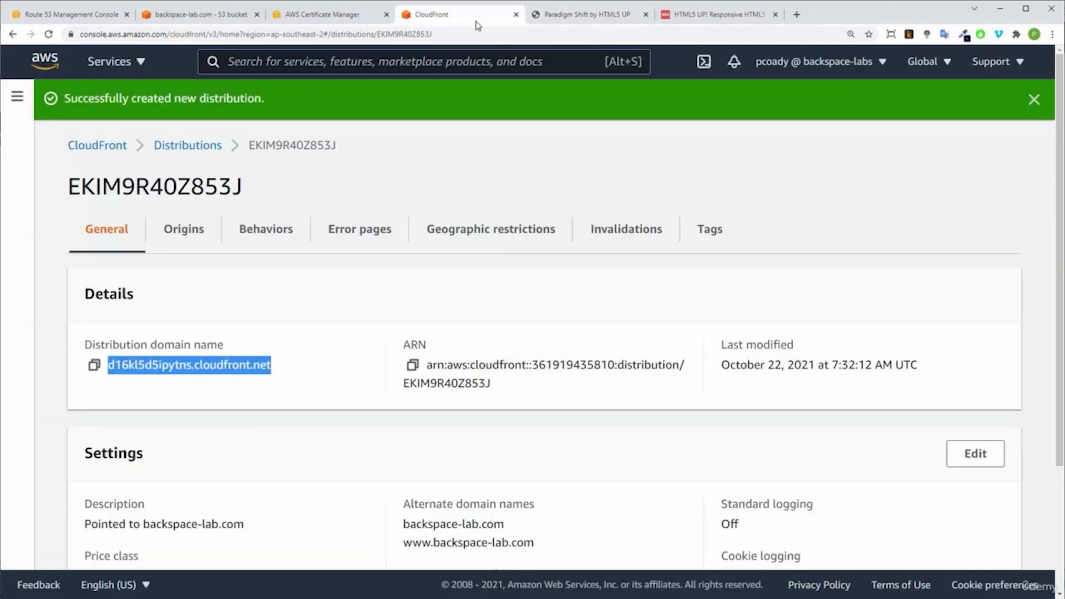
click(496, 283)
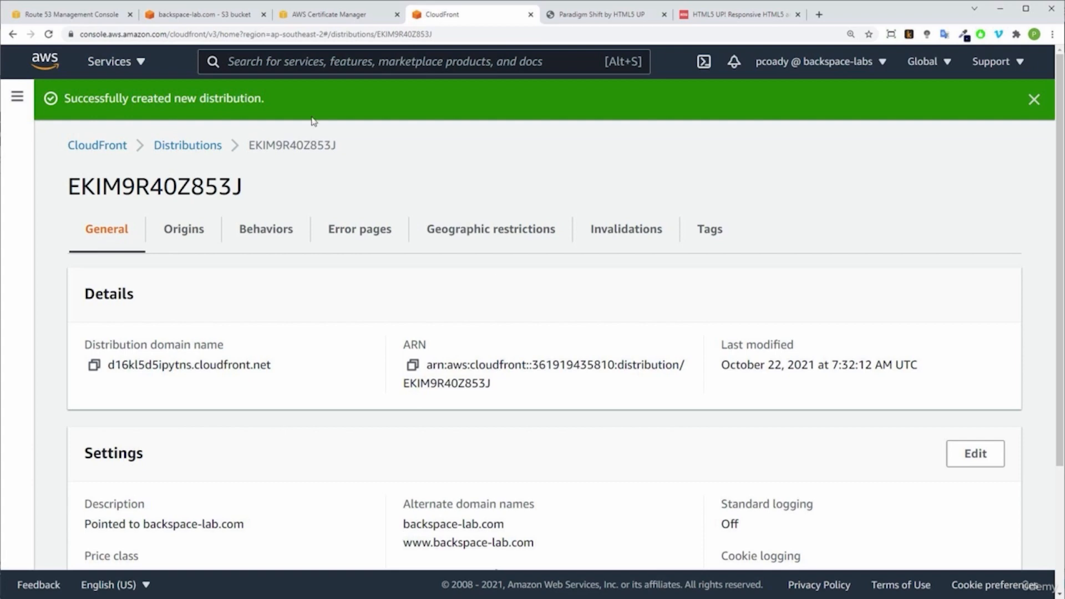
Step: Disable static website hosting on the backspace-lab.com S3 bucket and save the change
click(211, 22)
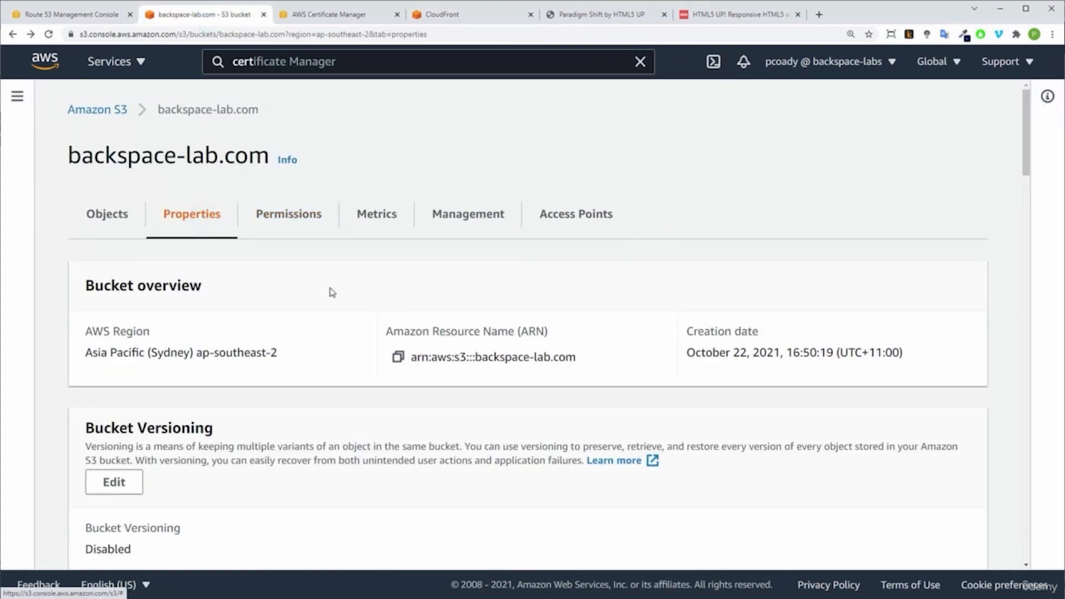
scroll(329, 292, down, 14)
scroll(331, 292, down, 17)
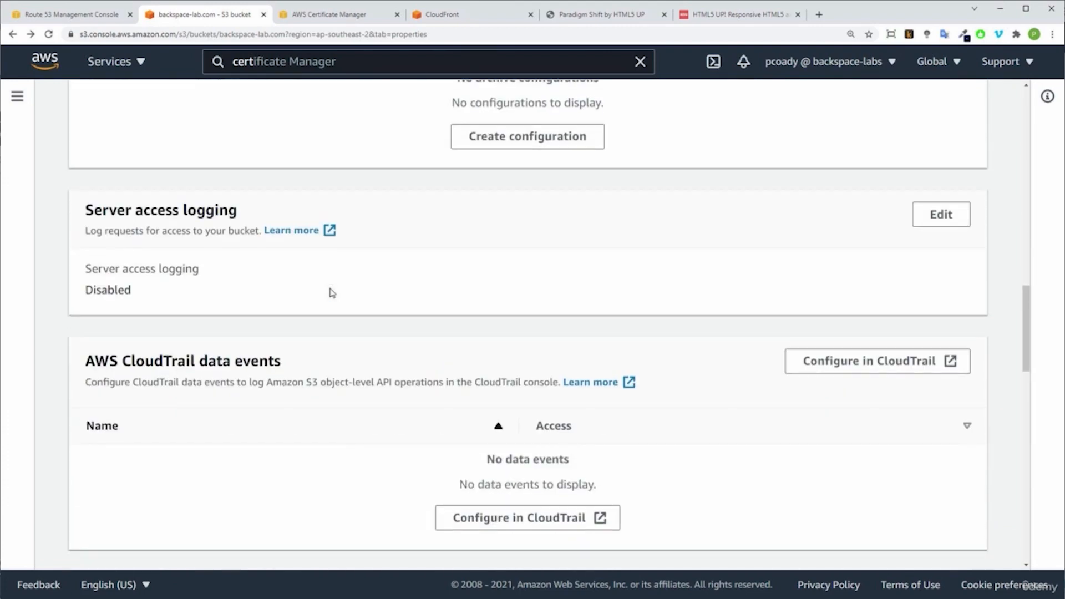
scroll(331, 292, down, 9)
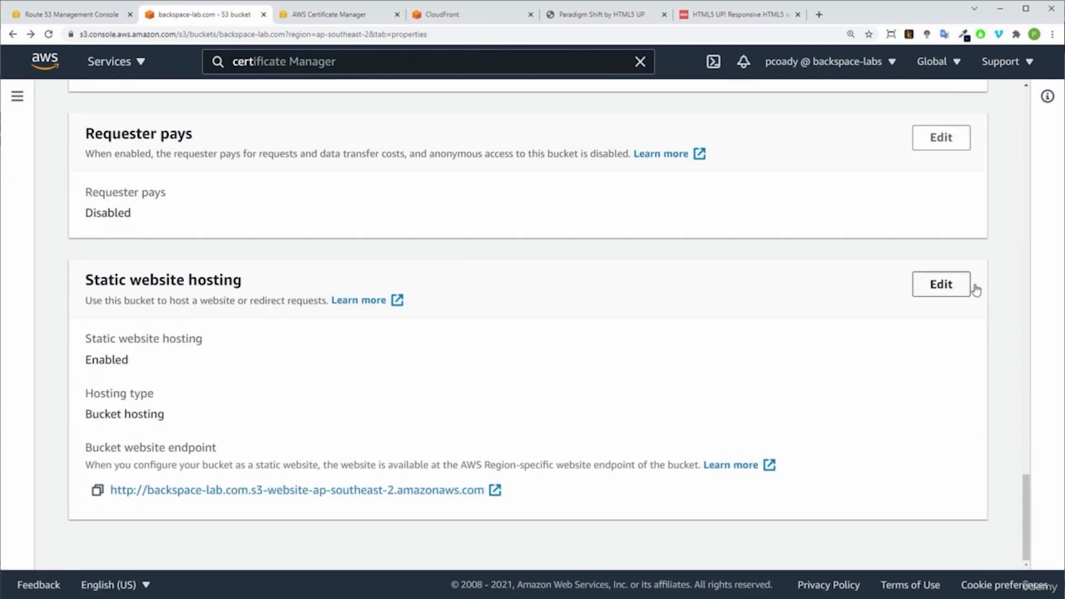
click(955, 290)
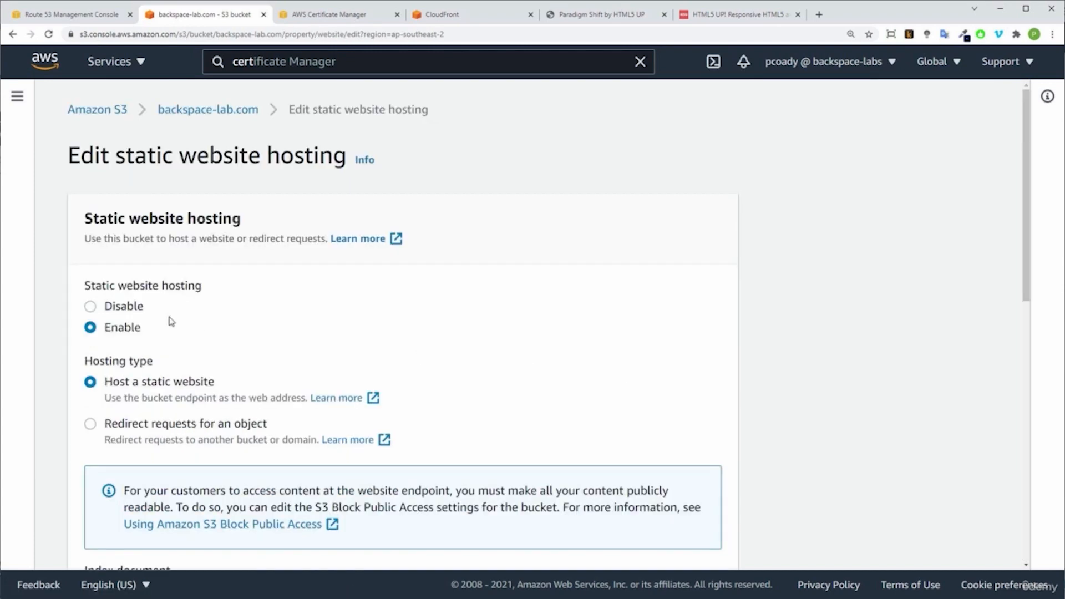
click(123, 308)
click(705, 383)
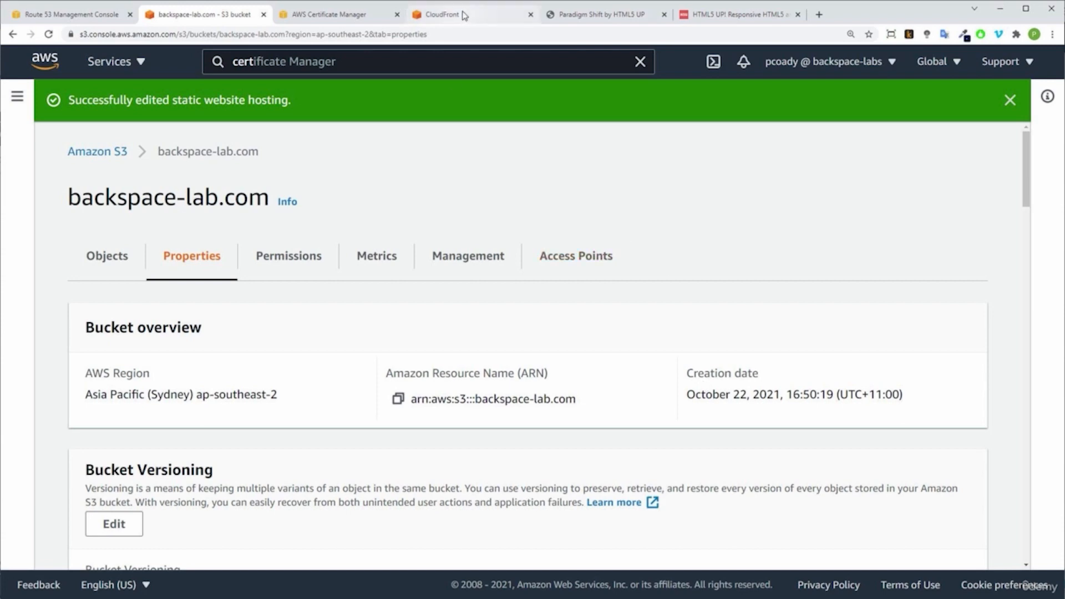
Step: Reload the site at the bucket's S3 website endpoint to test direct access, then close the page
click(568, 20)
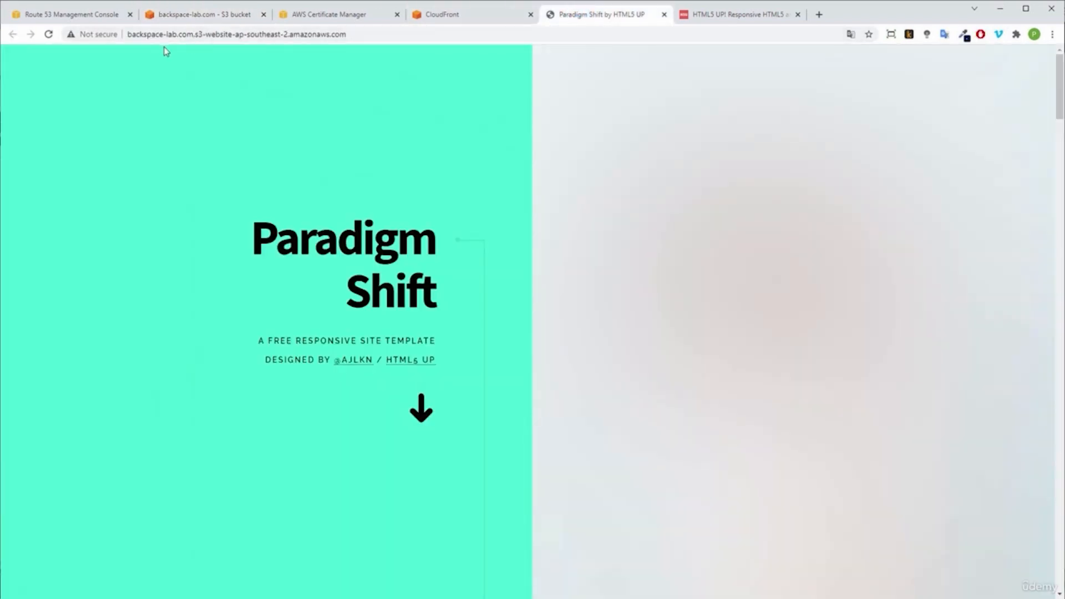
click(49, 36)
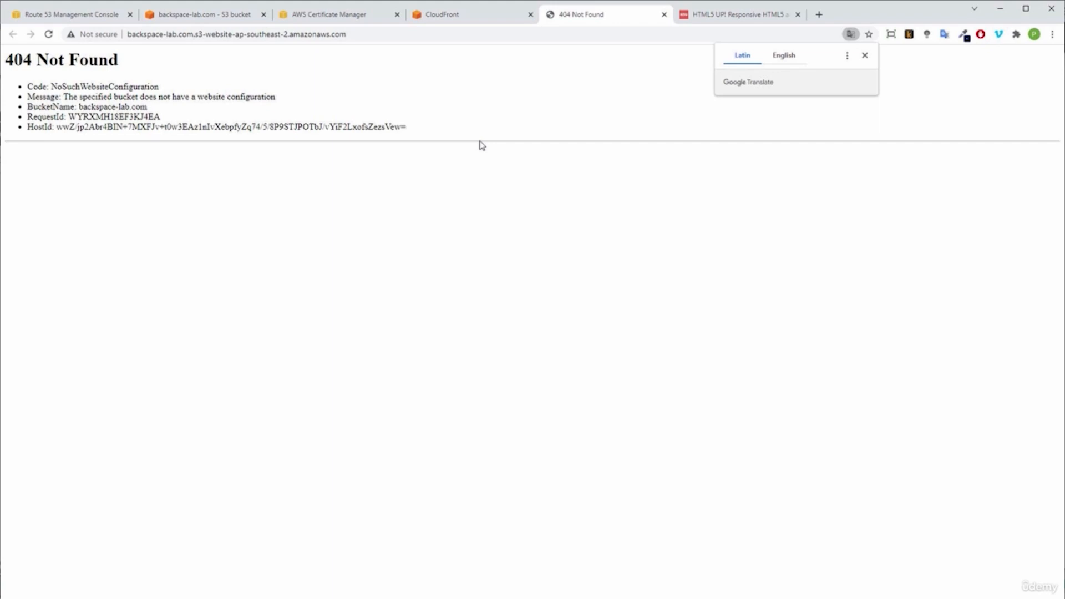
click(664, 15)
Step: Open the distribution's domain name again to test the site through CloudFront, then close the page
click(466, 14)
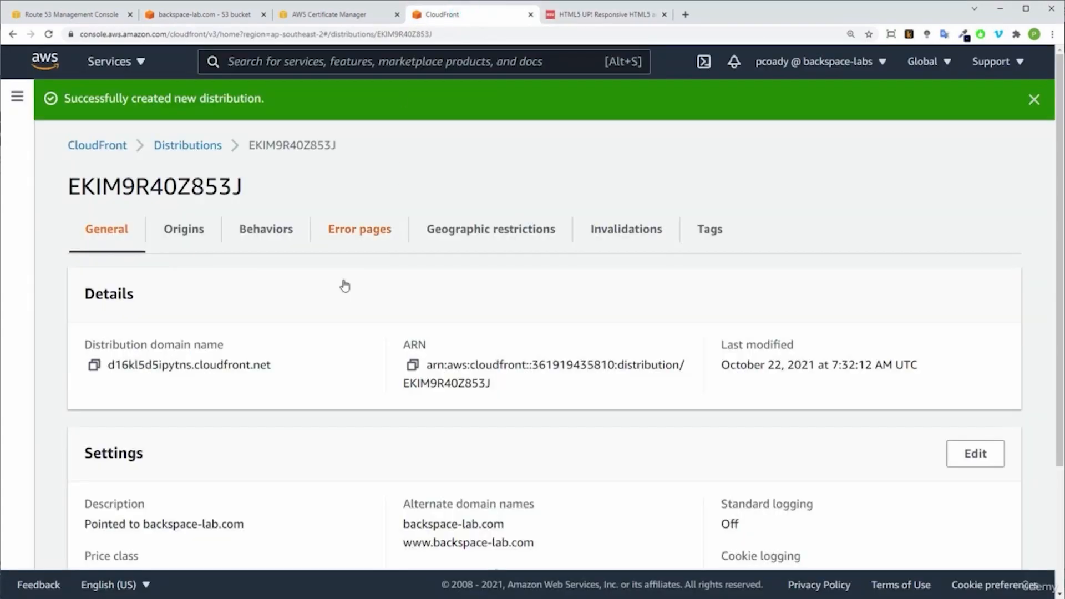
drag(281, 360, 230, 365)
drag(148, 364, 105, 365)
right_click(135, 366)
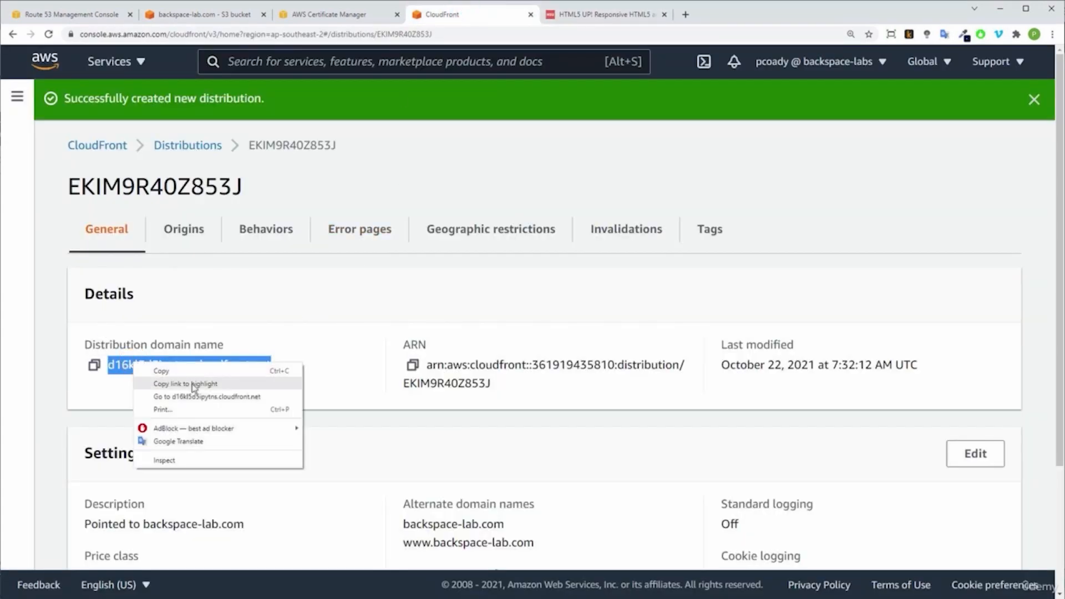
click(197, 393)
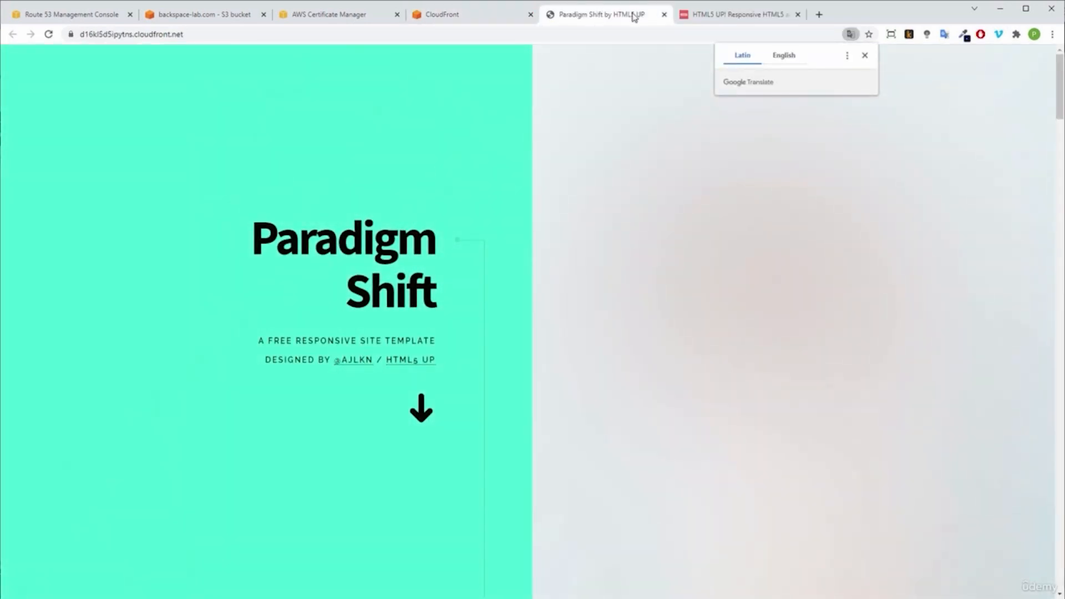
click(664, 15)
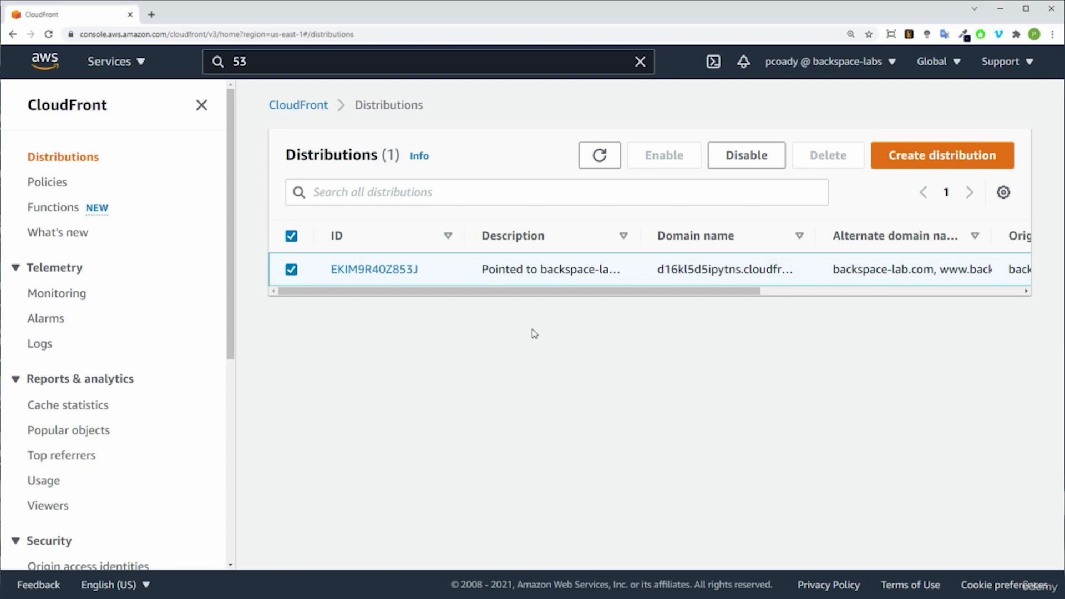
Step: Open Route 53 in a separate browser tab and go to the backspace-lab.com hosted zone
click(300, 67)
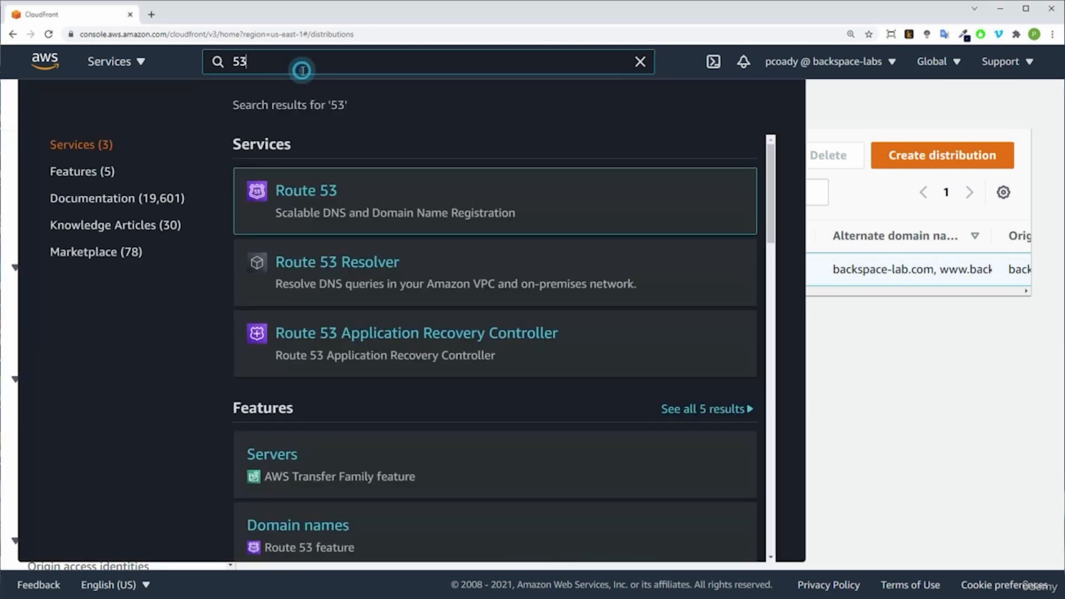
right_click(300, 190)
click(331, 193)
click(847, 333)
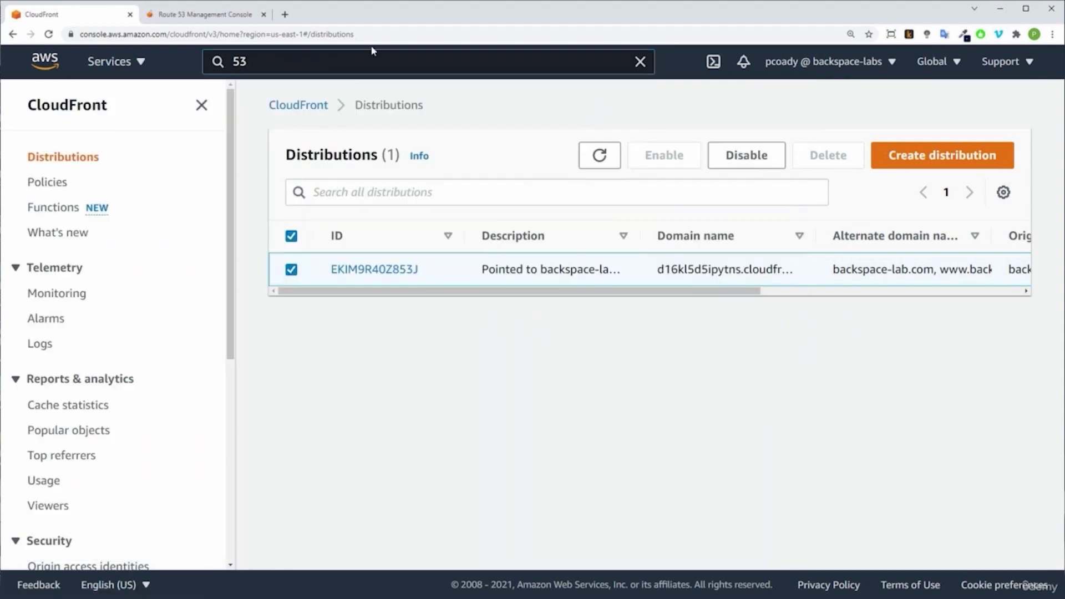
click(193, 15)
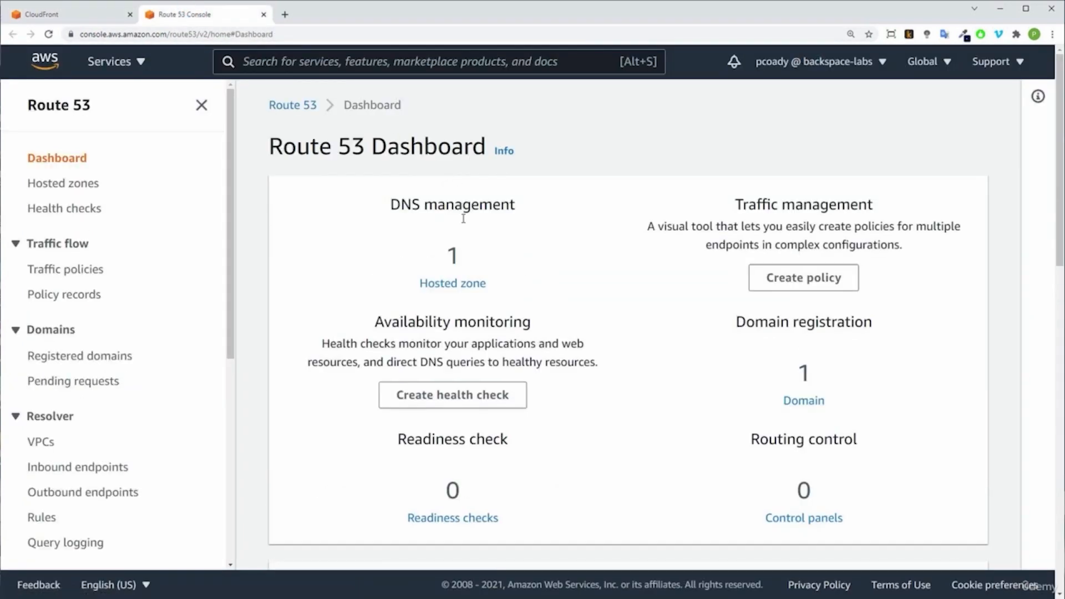
click(451, 283)
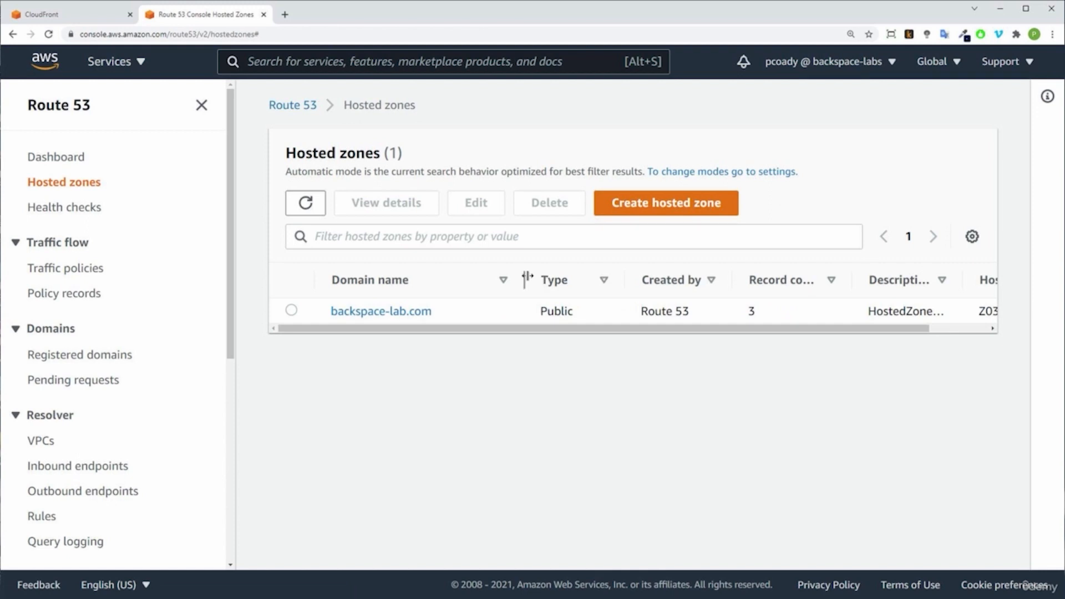
click(364, 313)
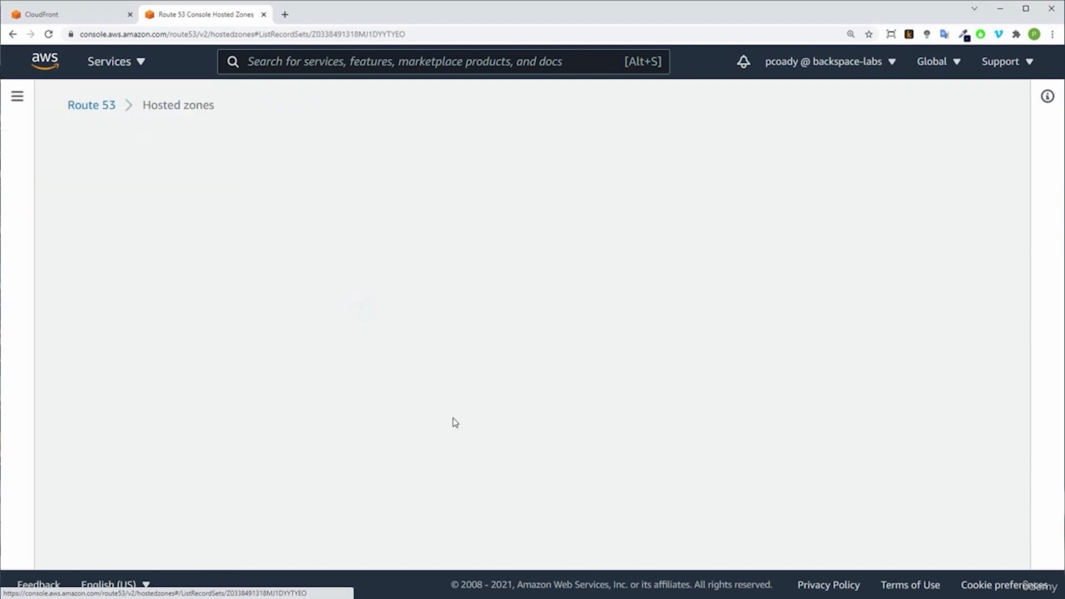
Step: Examine the NS, SOA and CNAME records of the backspace-lab.com hosted zone, including the CNAME record's name and value
scroll(549, 383, down, 3)
double_click(251, 425)
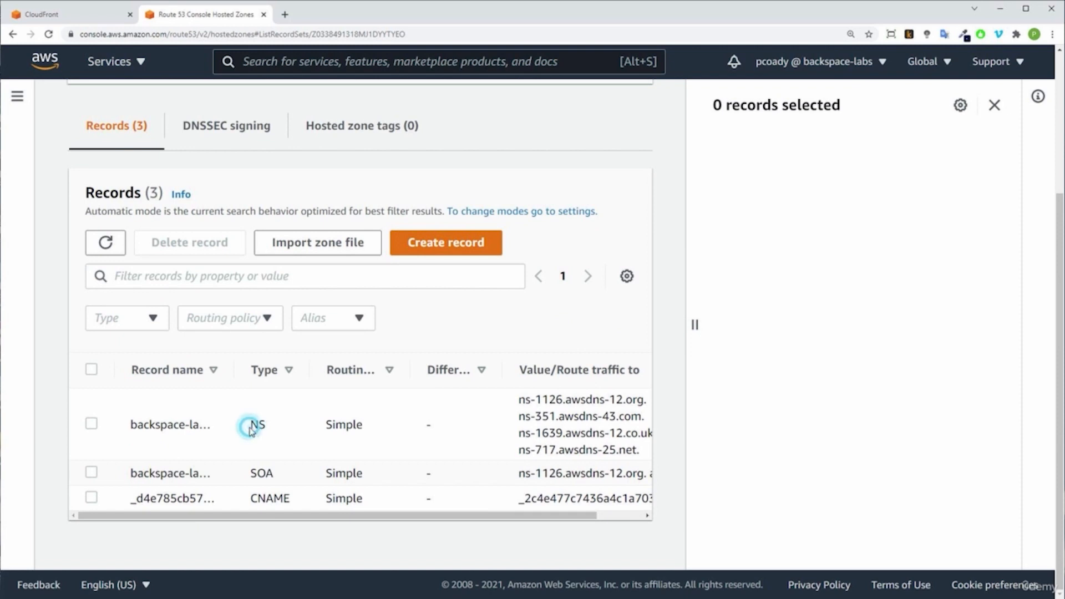
click(246, 464)
drag(252, 497, 285, 498)
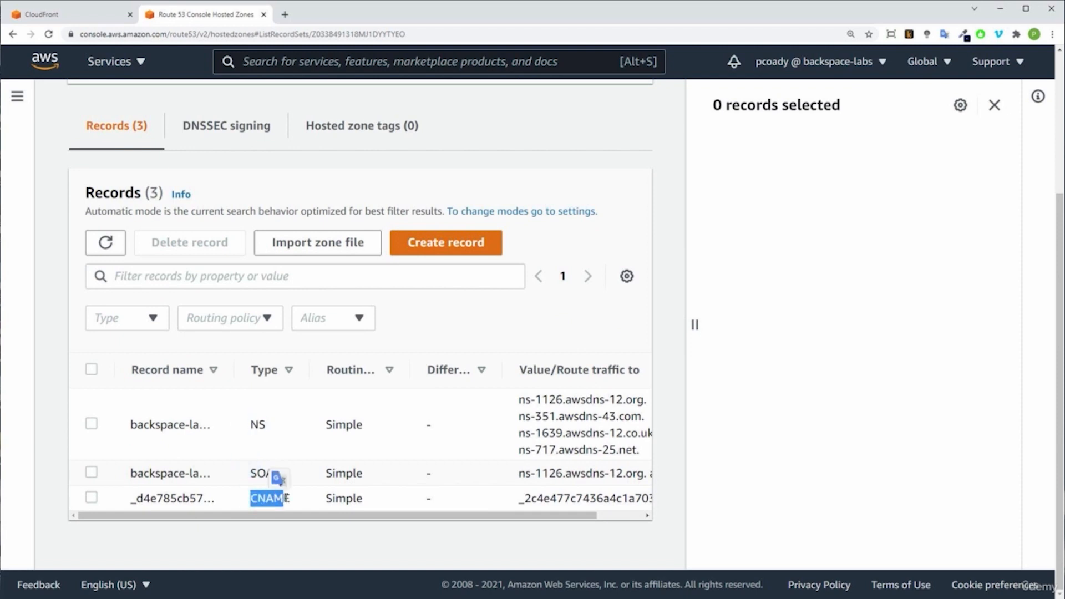
click(289, 498)
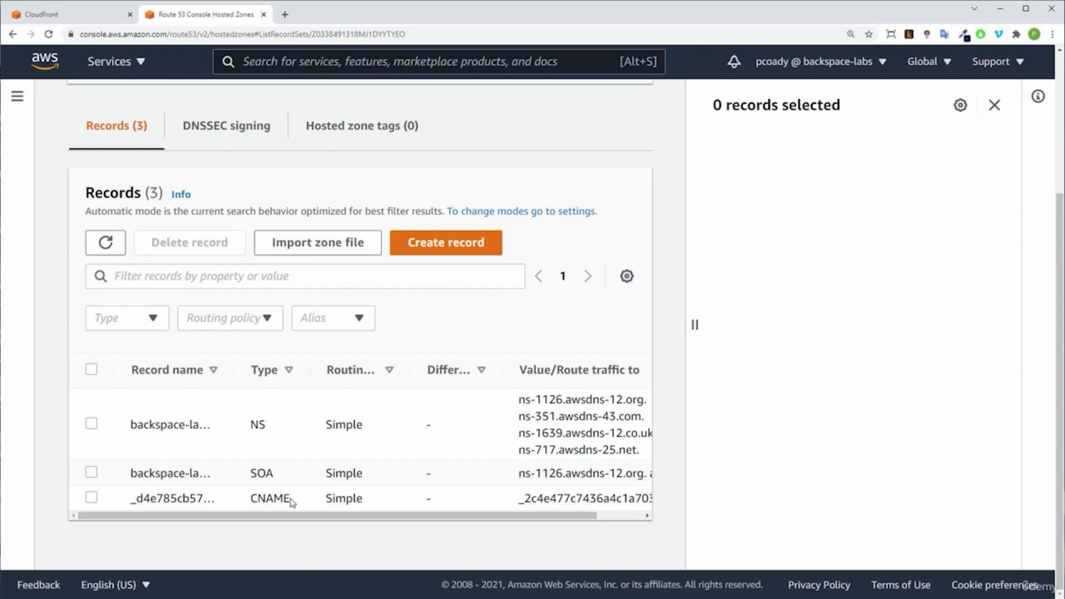
drag(136, 498, 216, 502)
drag(526, 498, 572, 507)
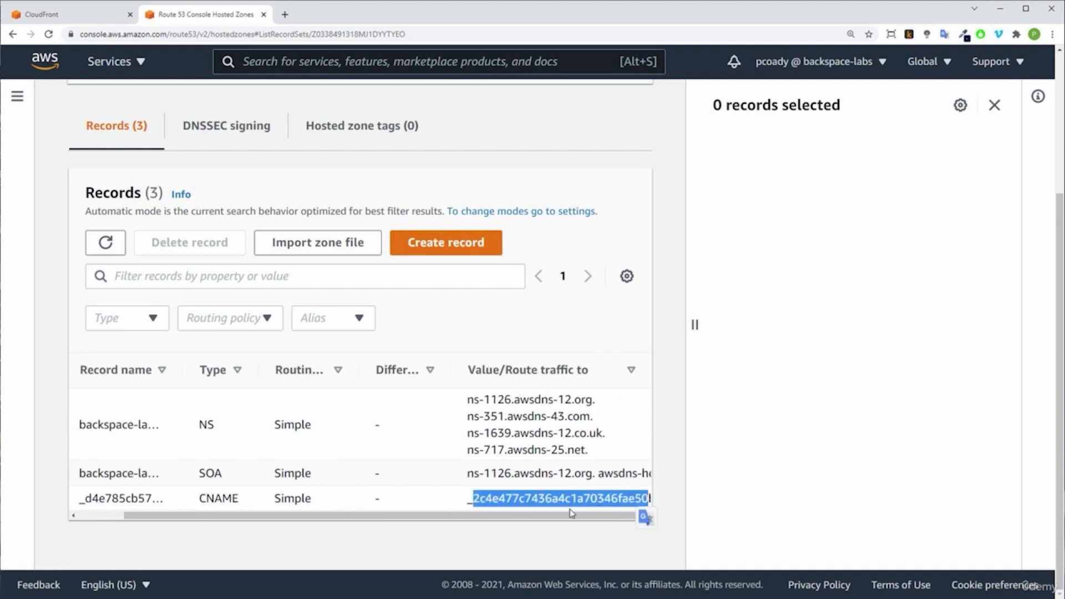
Step: Start a new A record in the hosted zone as an alias to the CloudFront distribution d16kl5d5ipytns.cloudfront.net
drag(417, 516, 372, 516)
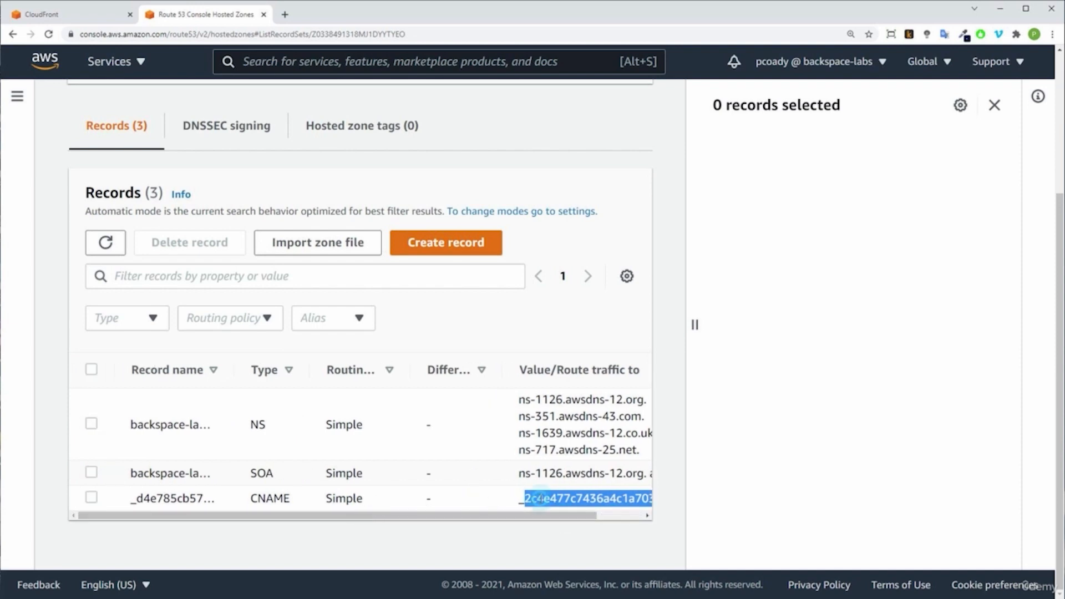
click(539, 499)
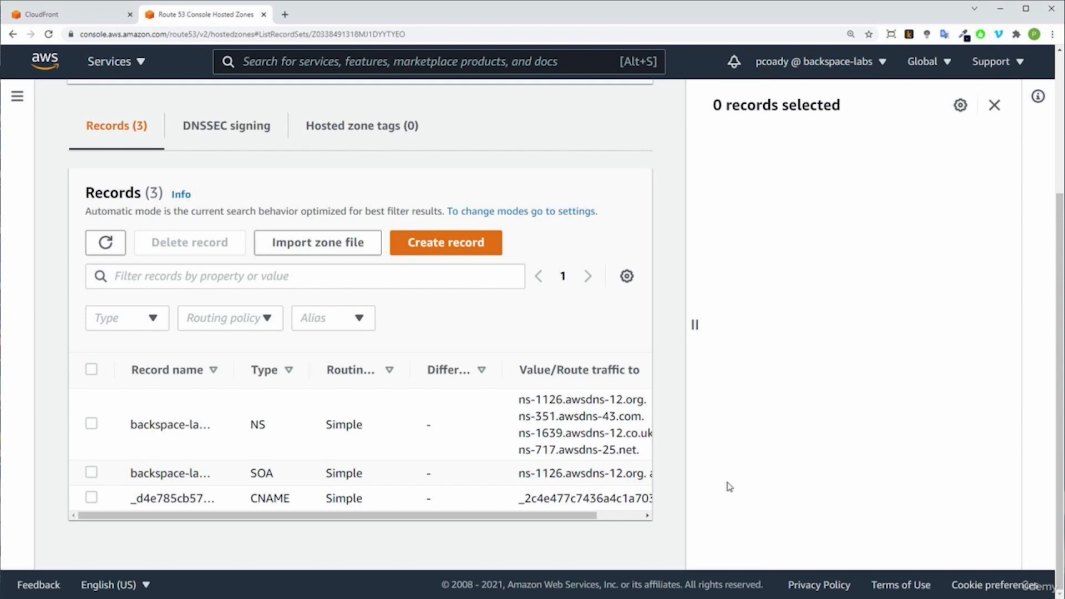
click(444, 248)
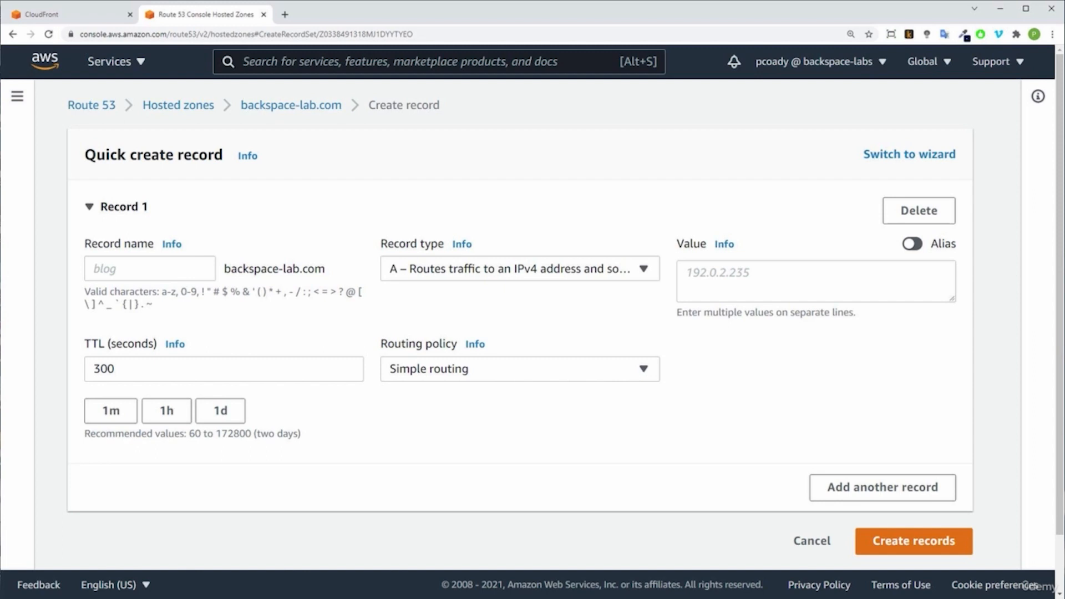
click(915, 244)
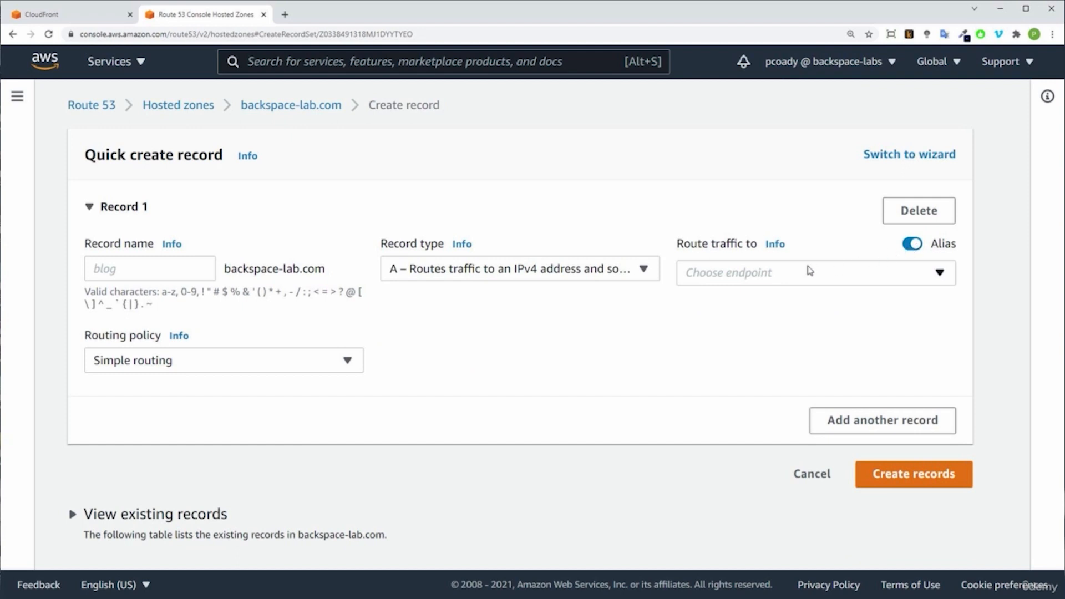
click(802, 272)
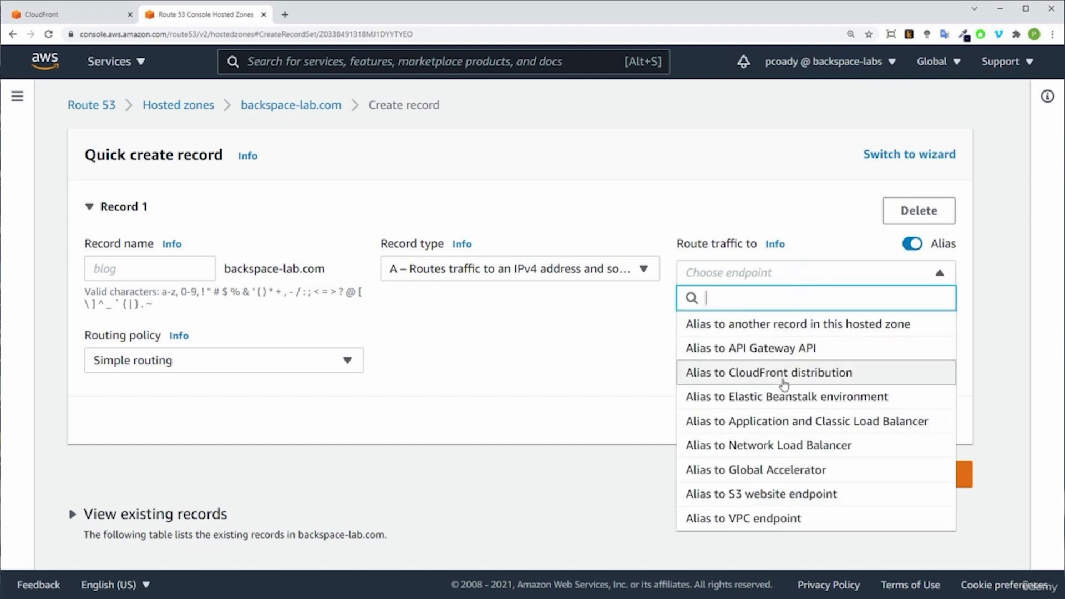
click(849, 378)
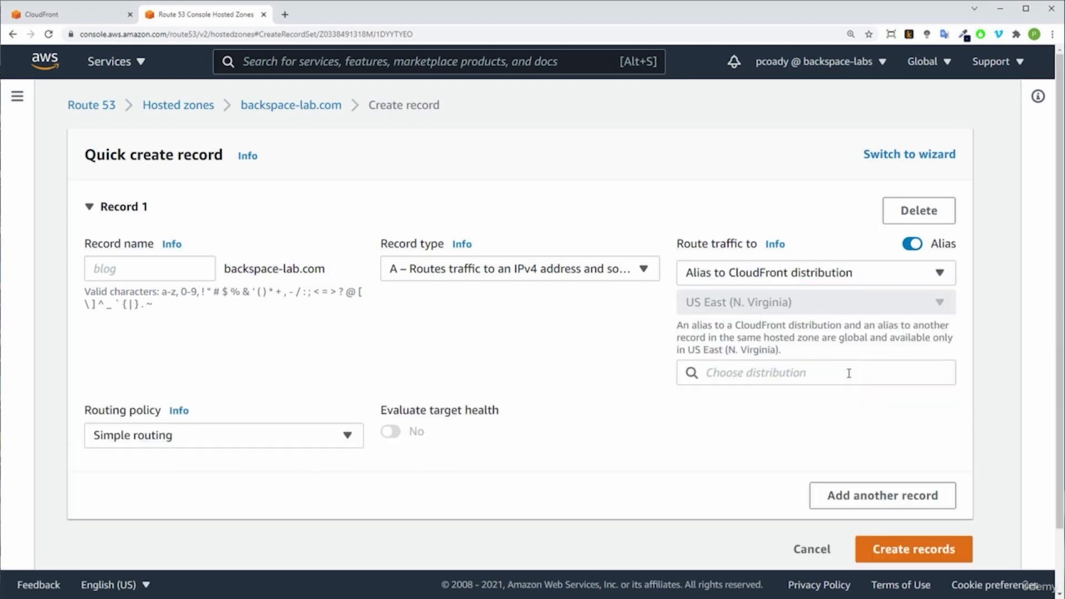
click(826, 377)
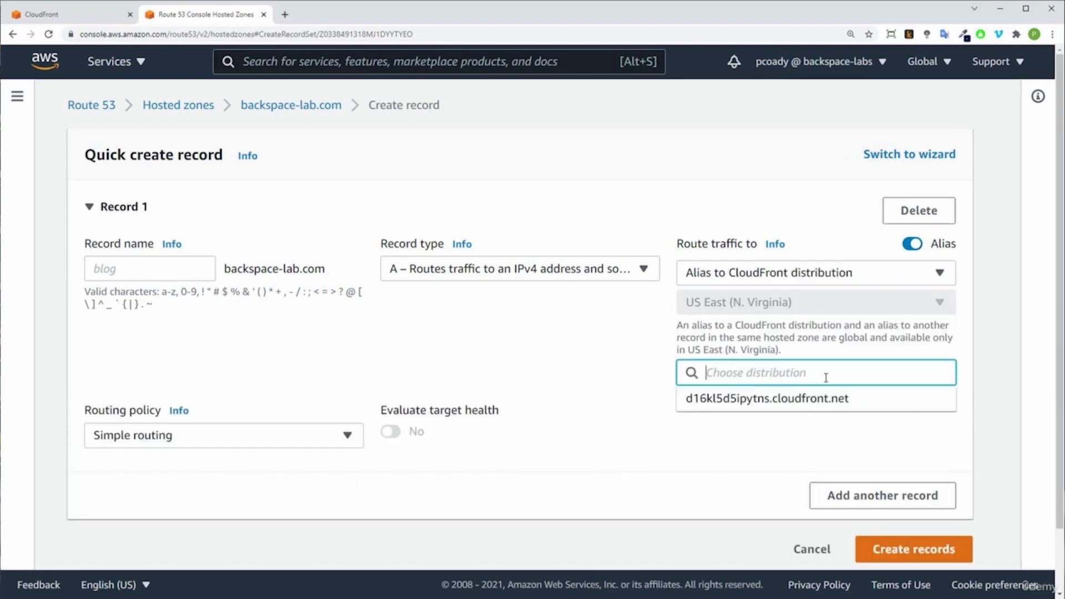
click(835, 409)
click(764, 443)
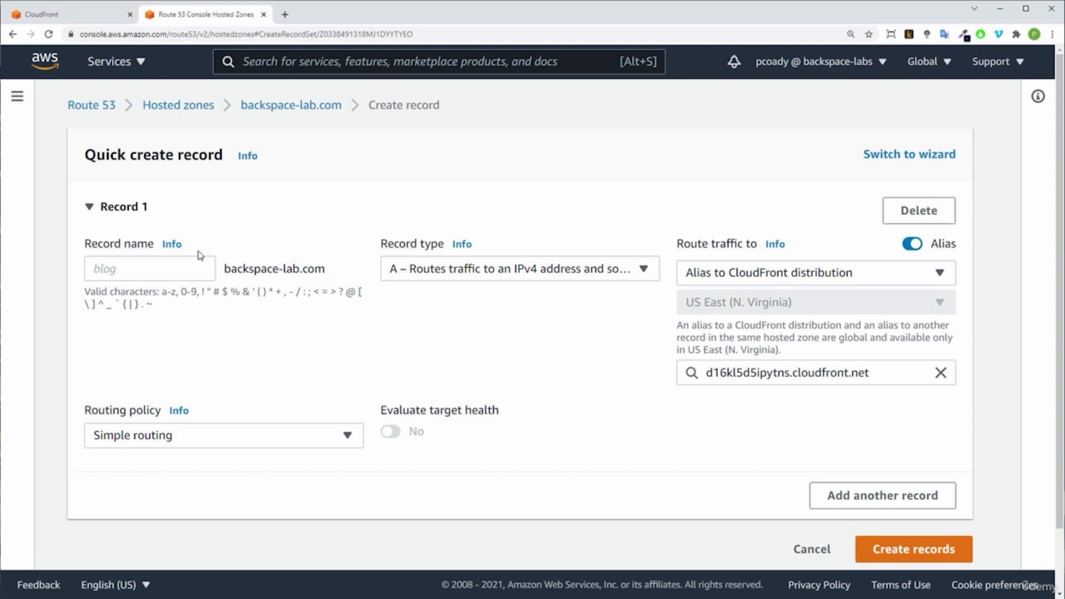
Step: Check the A record's root domain and alias target, then create it with a blank record name and simple routing
drag(223, 269, 325, 268)
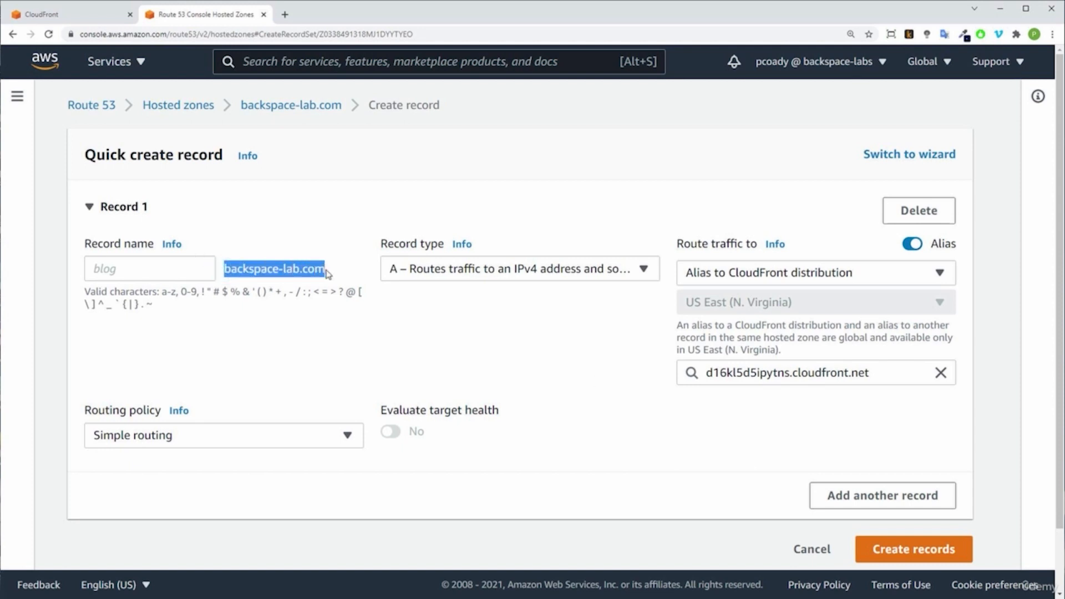
click(579, 378)
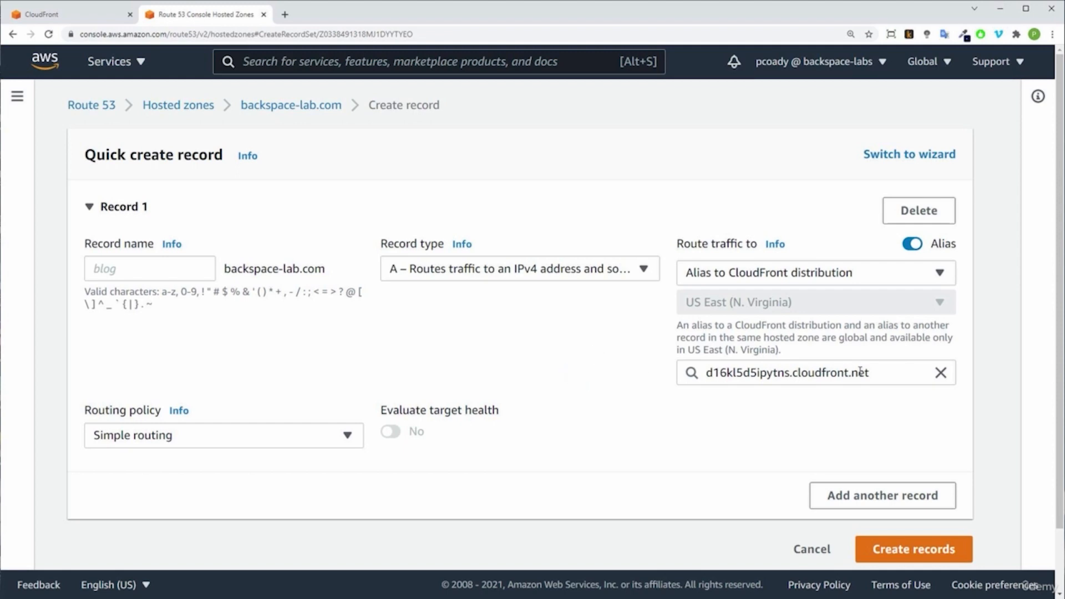
drag(874, 374, 705, 373)
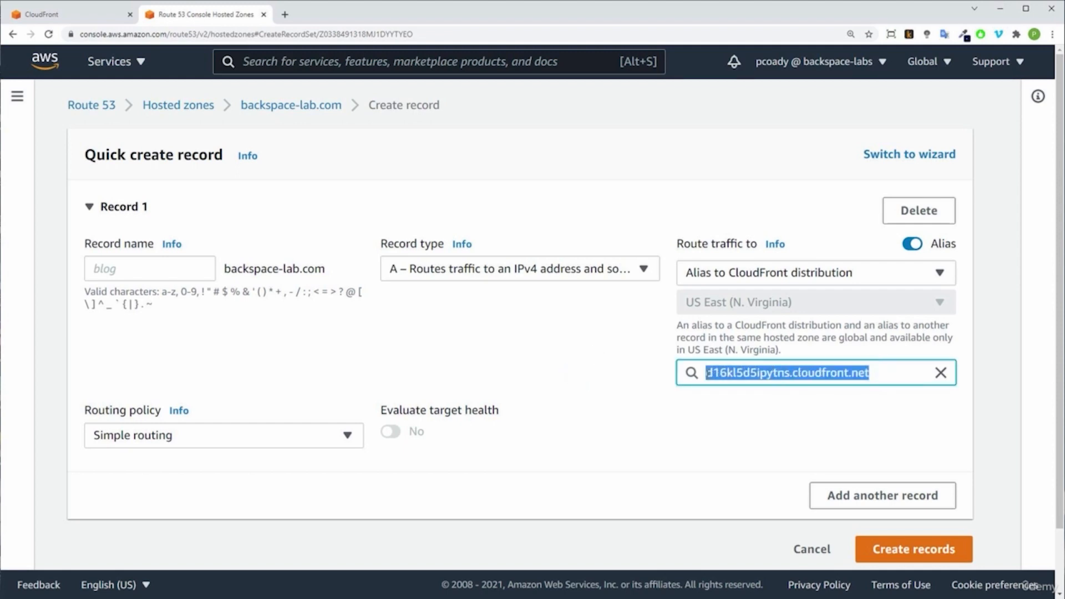
click(693, 453)
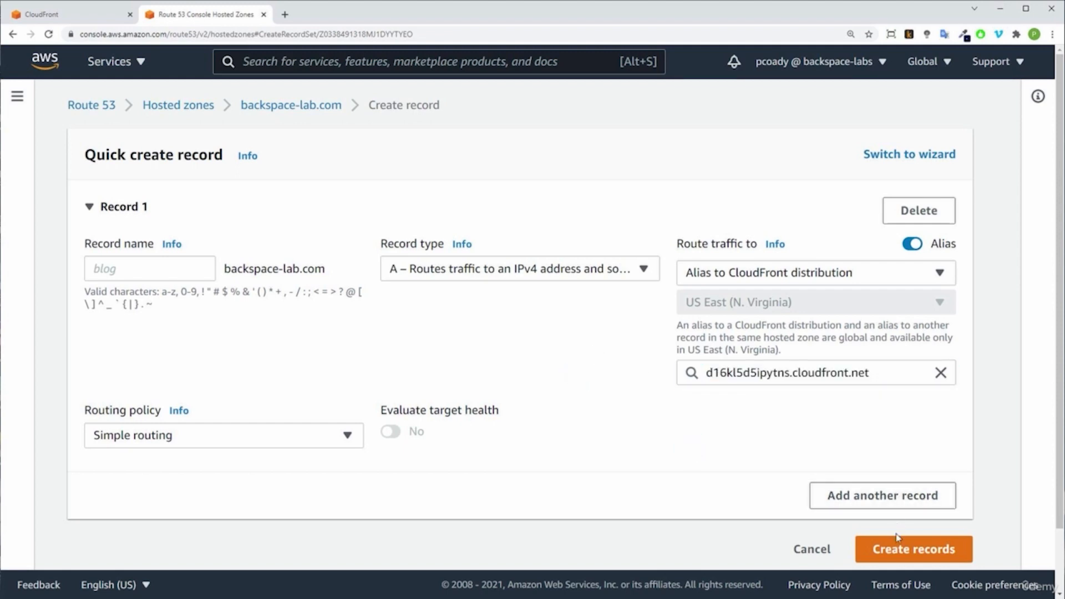
click(912, 549)
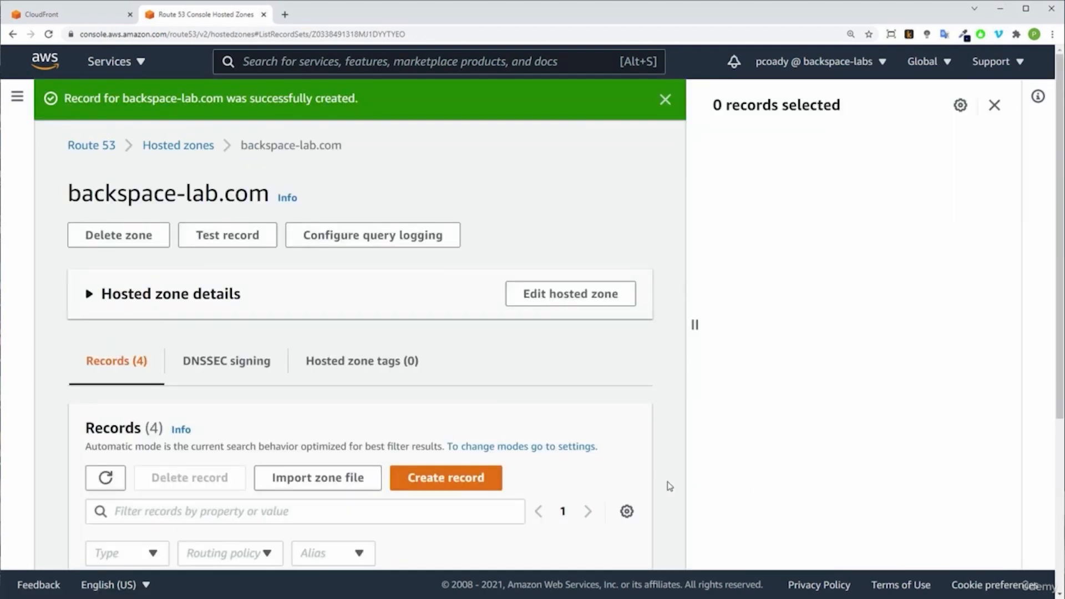
Step: Inspect the new A record in the records table, widening the record name column and narrowing the differentiator column
scroll(668, 486, down, 4)
scroll(668, 486, down, 1)
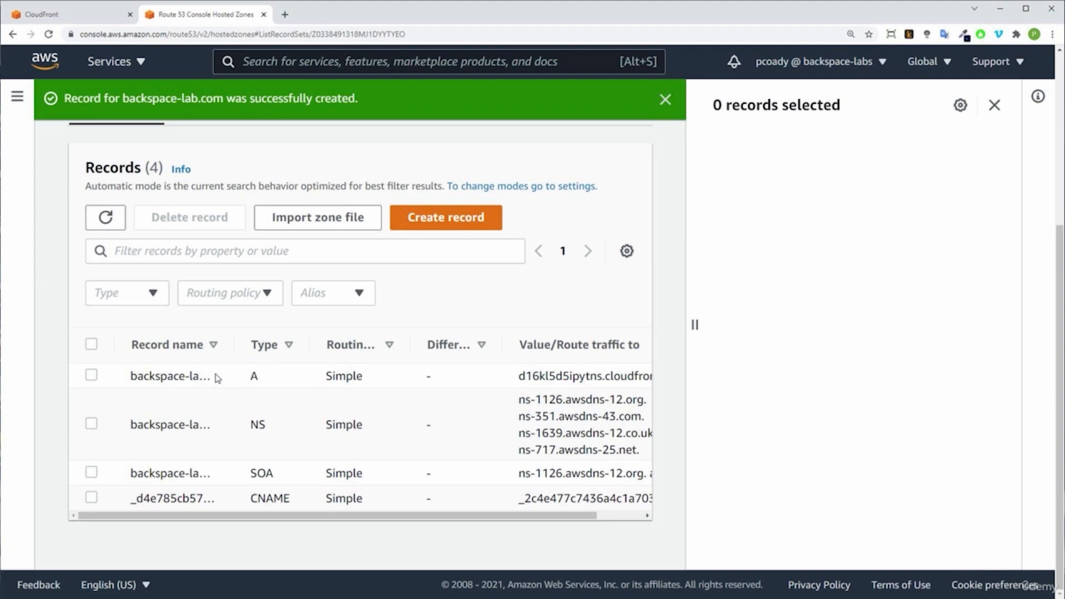
drag(234, 344, 260, 344)
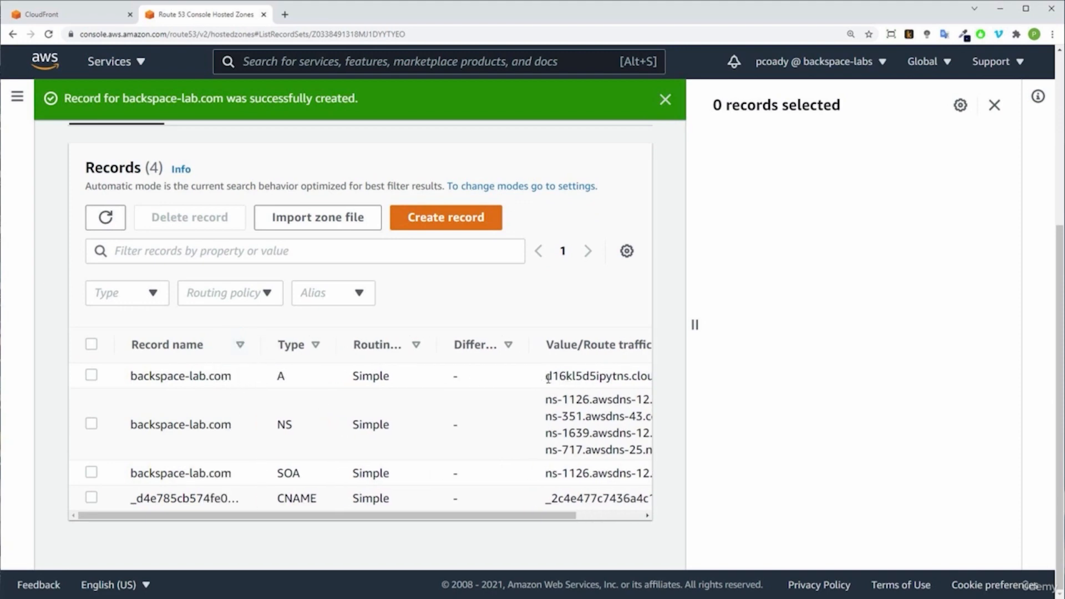
drag(534, 346, 492, 345)
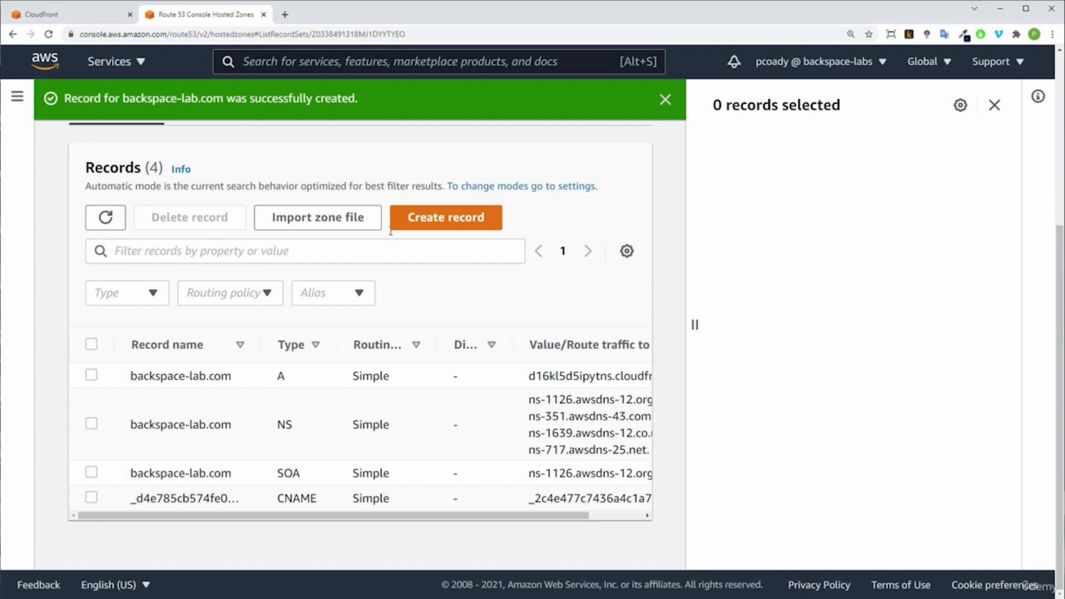
click(456, 217)
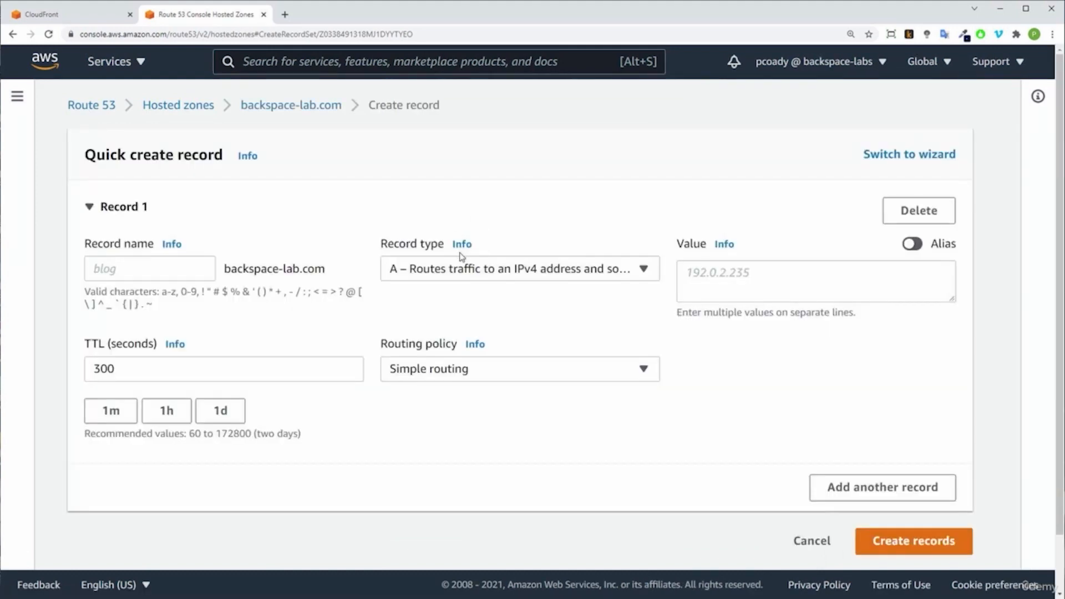
click(410, 272)
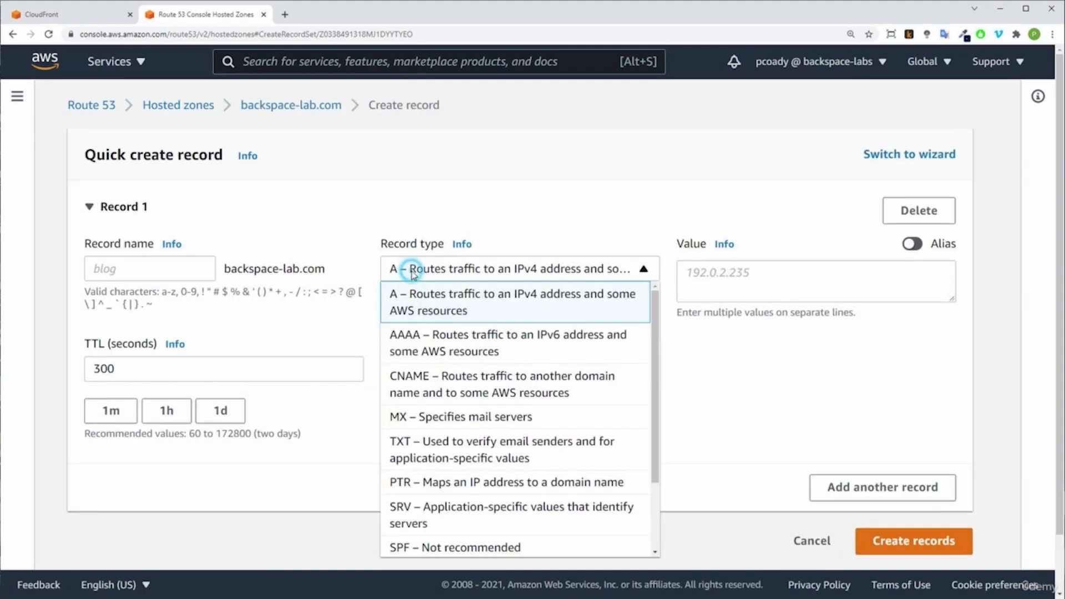
click(419, 384)
click(144, 269)
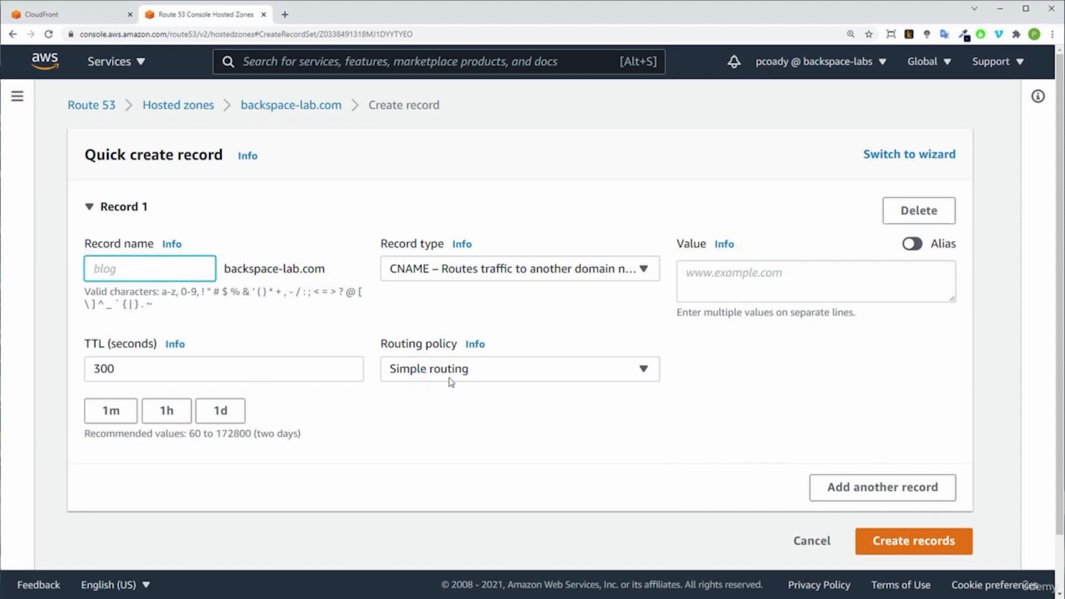
text(www)
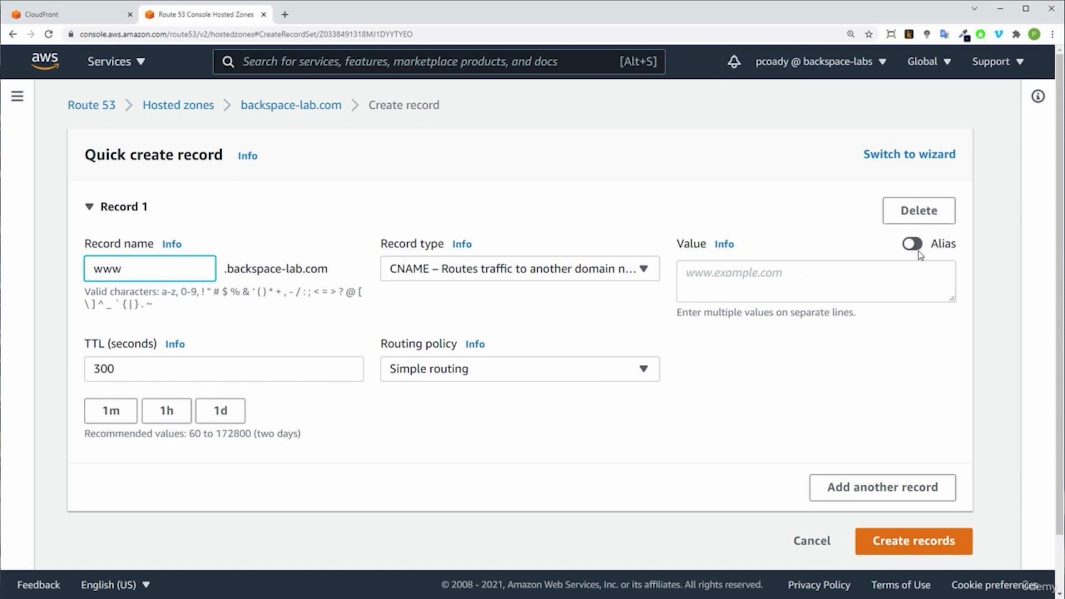
Step: Set the www CNAME record's value to backspace-lab.com, copied from the domain suffix, and create the record
click(766, 280)
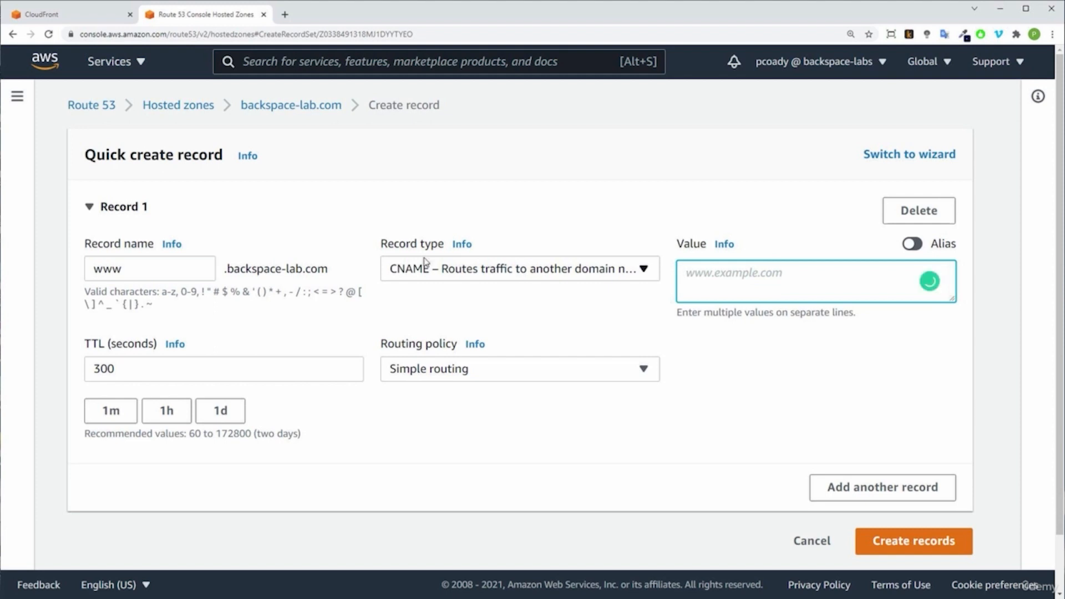
click(328, 273)
drag(327, 270, 226, 270)
key(ctrl+c)
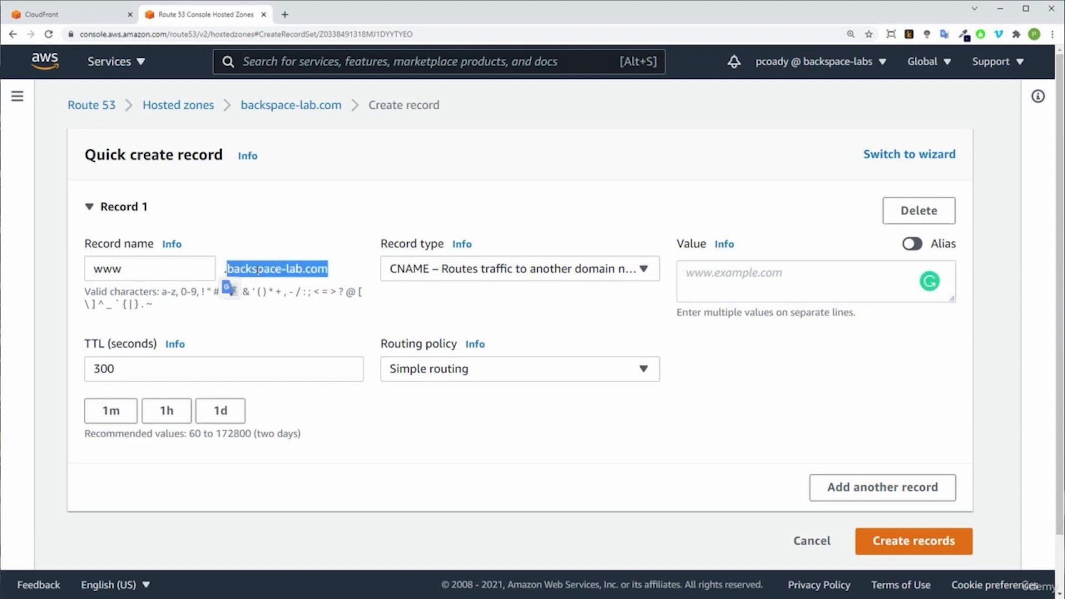
right_click(258, 271)
click(293, 280)
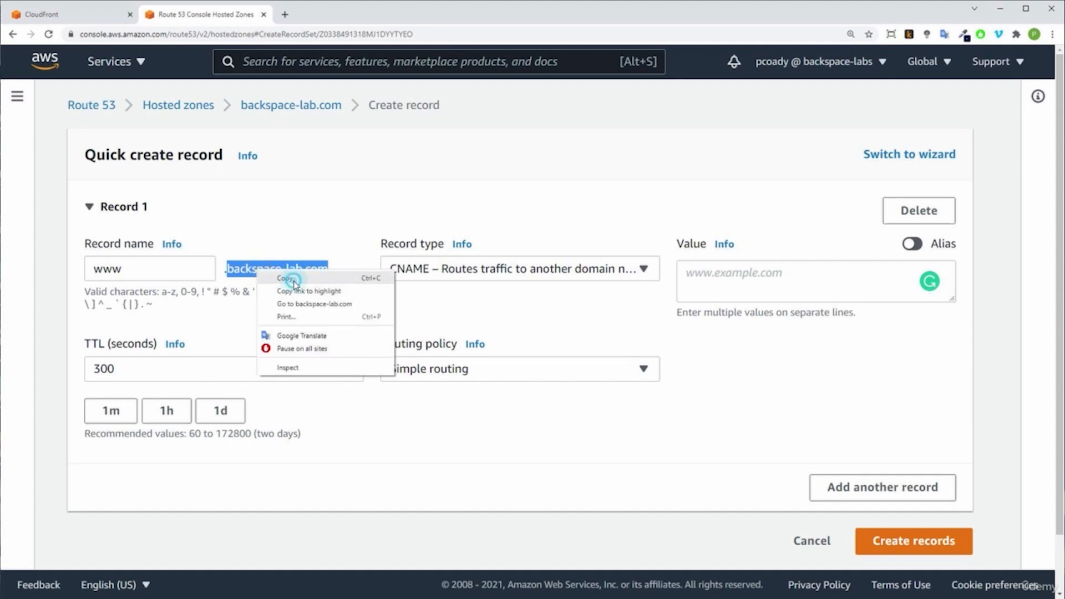
click(715, 272)
right_click(714, 275)
click(761, 374)
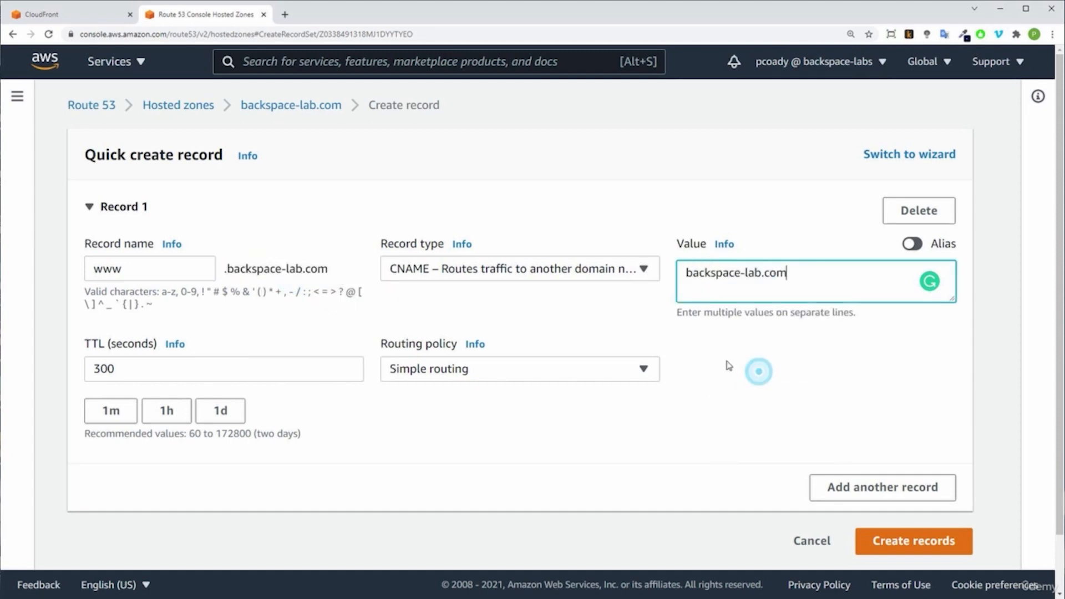
click(795, 367)
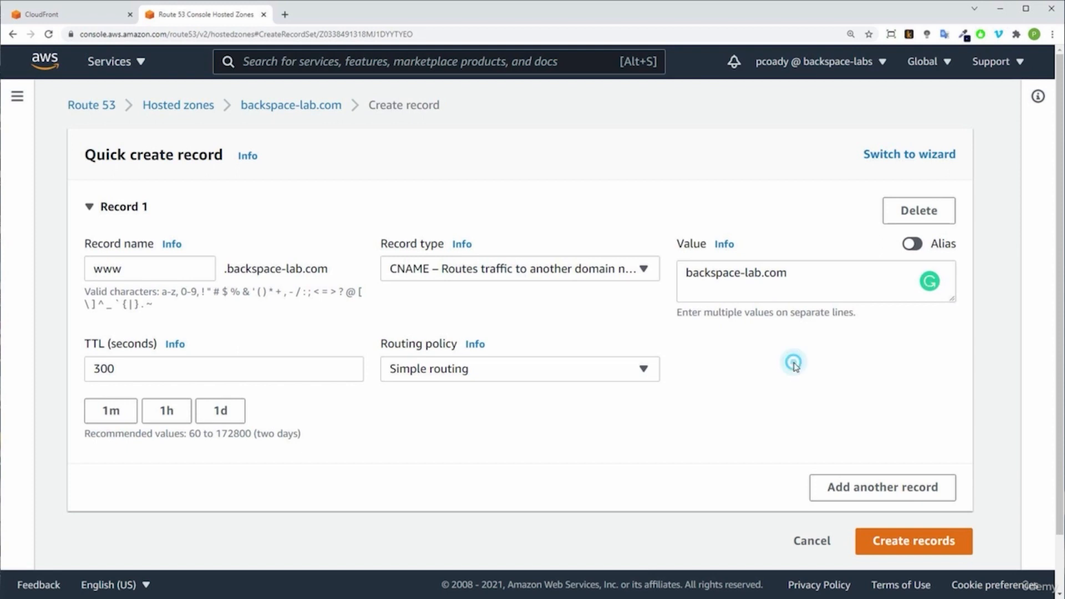
click(914, 547)
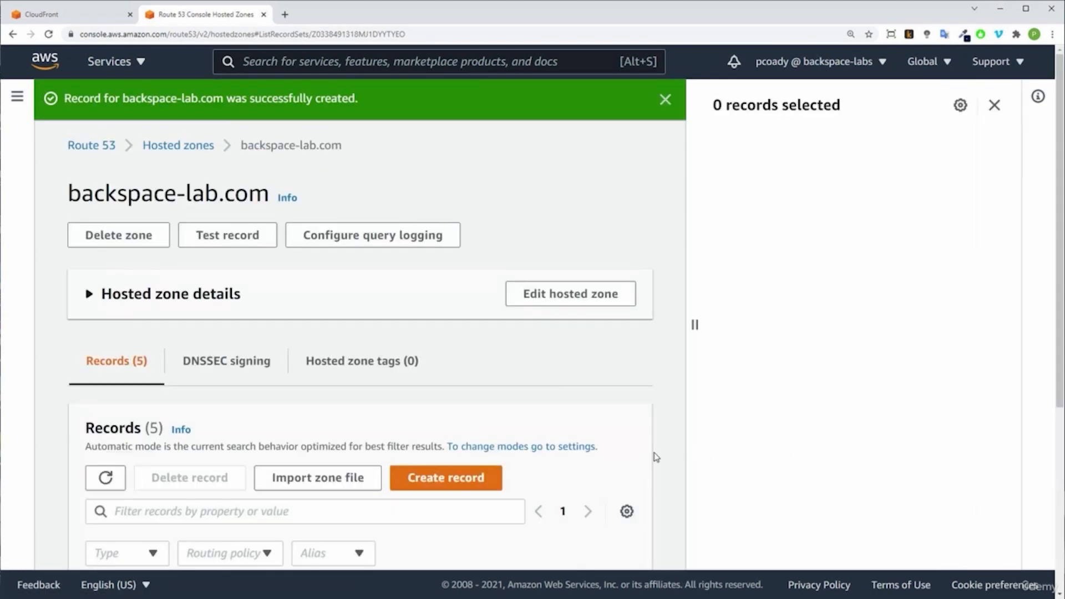
Step: Check the name and value of the new www CNAME record in the records table
scroll(653, 457, down, 5)
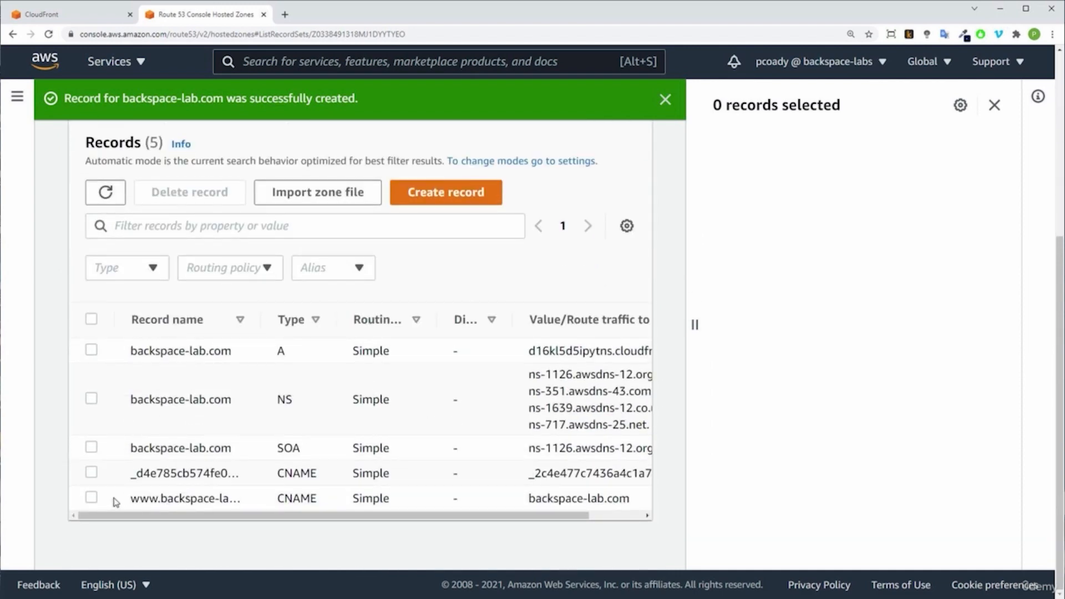
drag(130, 501, 220, 499)
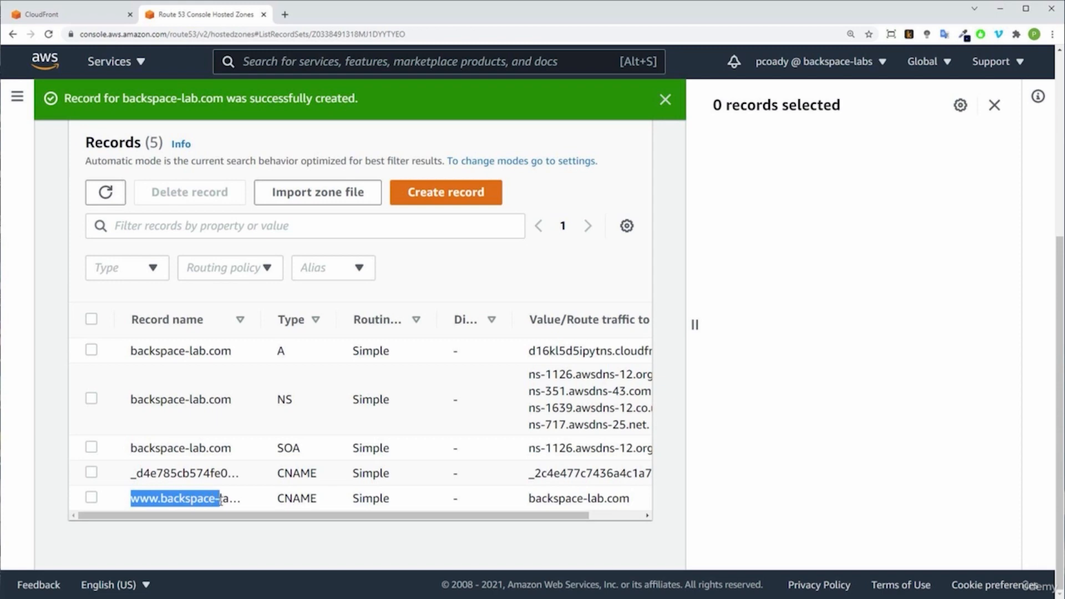
drag(634, 501, 511, 502)
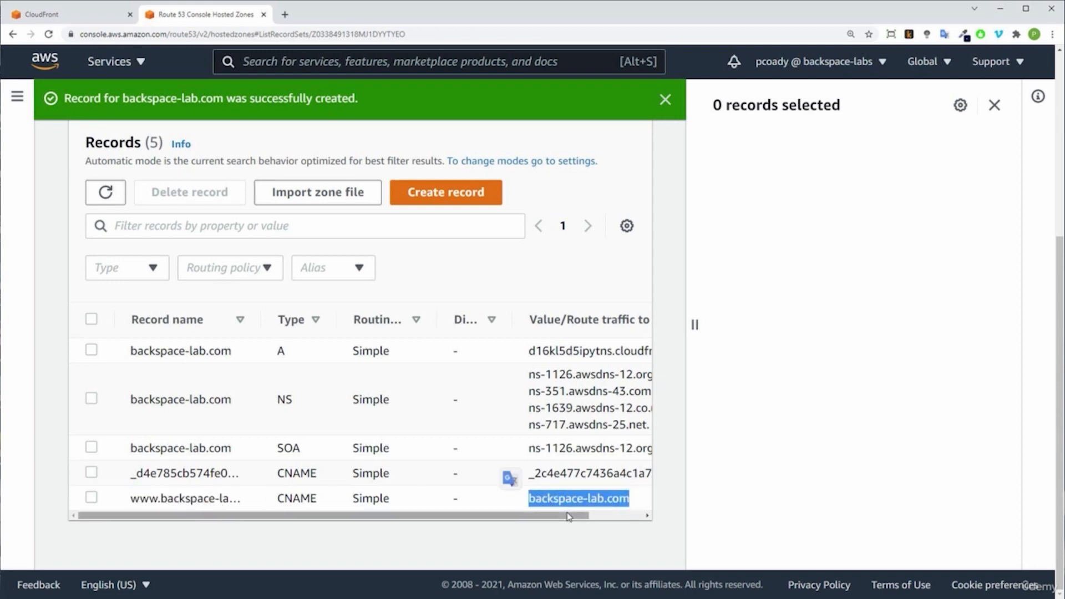
click(629, 498)
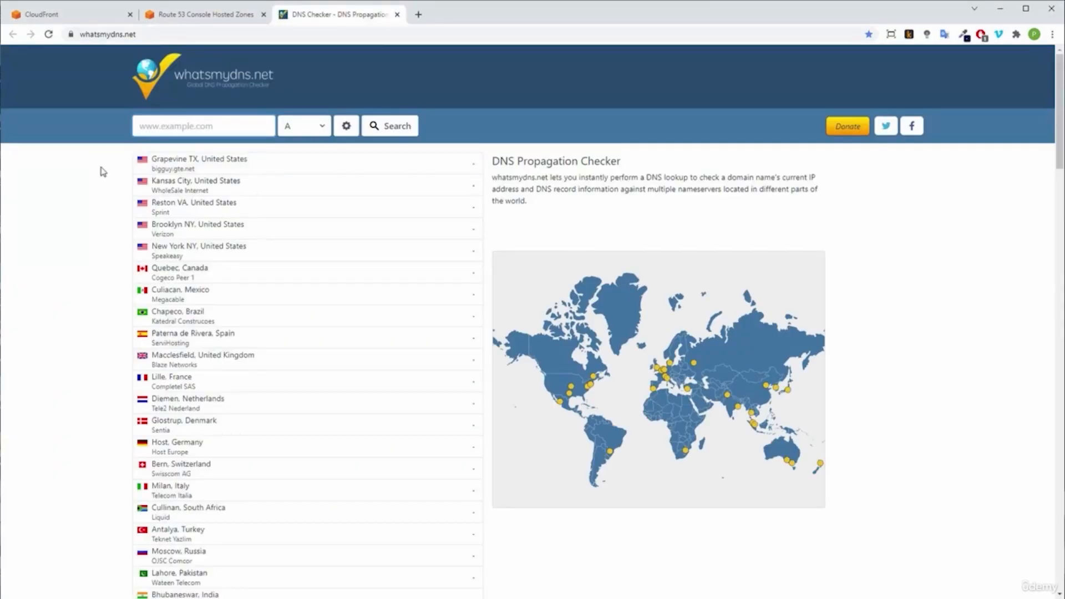
Step: Copy the A record's domain name, look up A records for backspace-lab.com on whatsmydns.net, and review the results by location
click(200, 13)
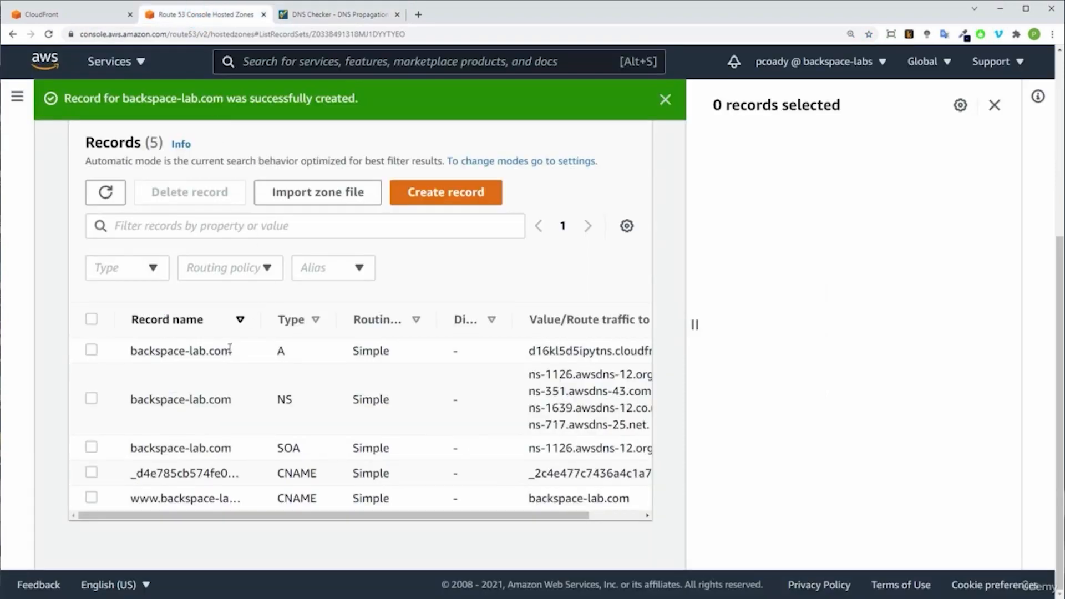
drag(234, 353, 131, 352)
key(ctrl+c)
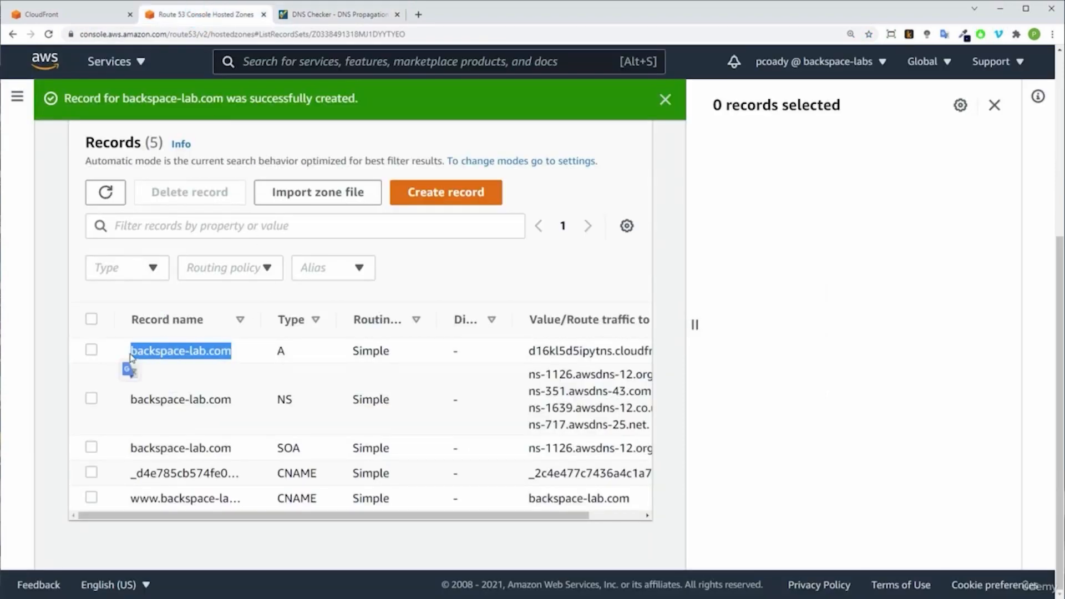
click(342, 15)
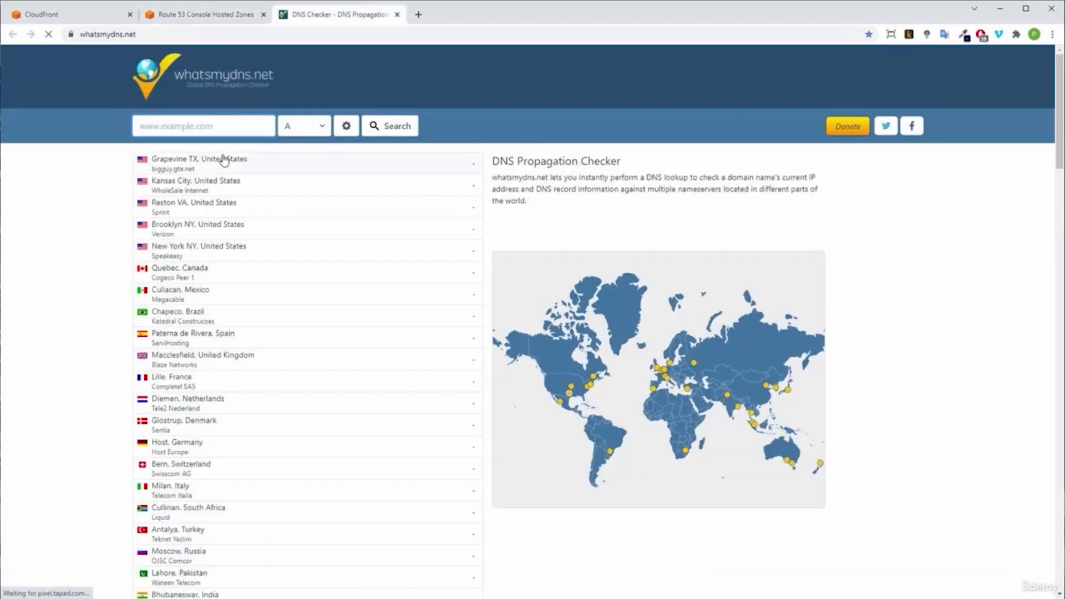
key(ctrl+v)
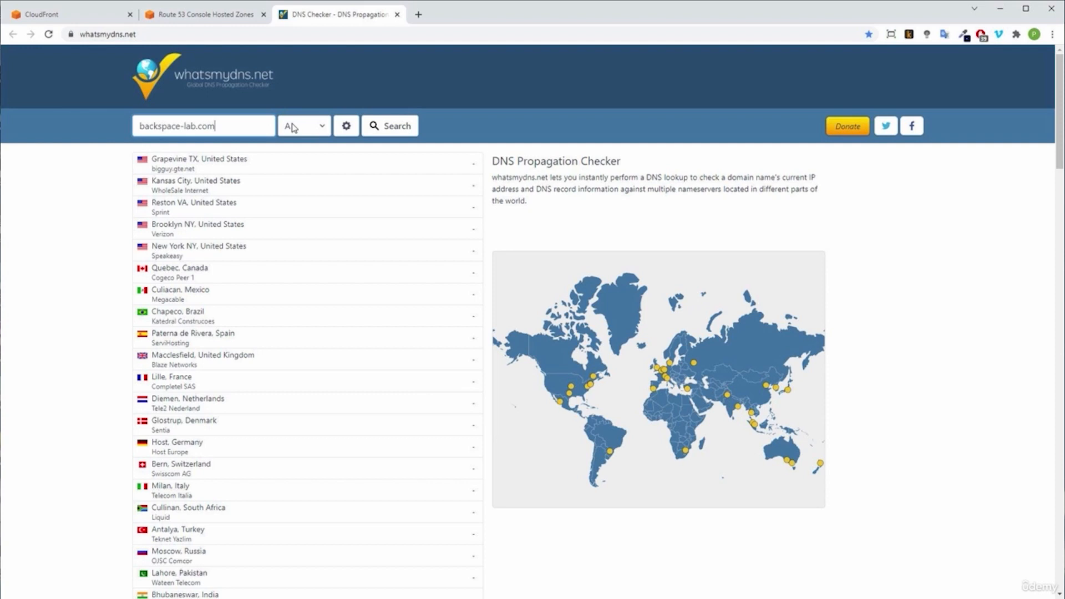
click(389, 130)
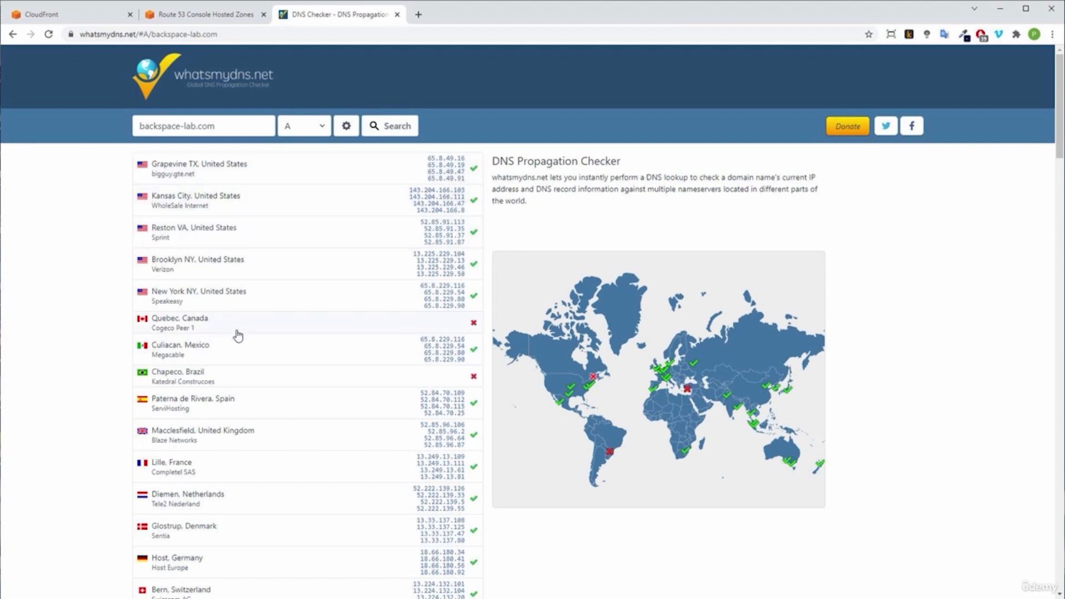
scroll(330, 402, down, 6)
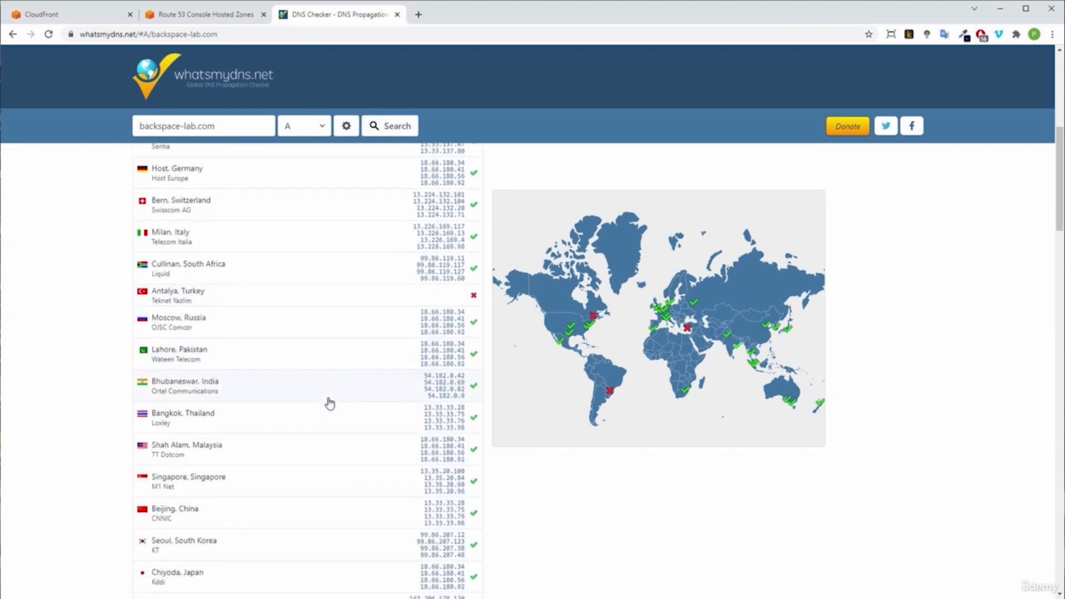
scroll(316, 355, down, 3)
scroll(316, 361, down, 2)
scroll(318, 362, up, 6)
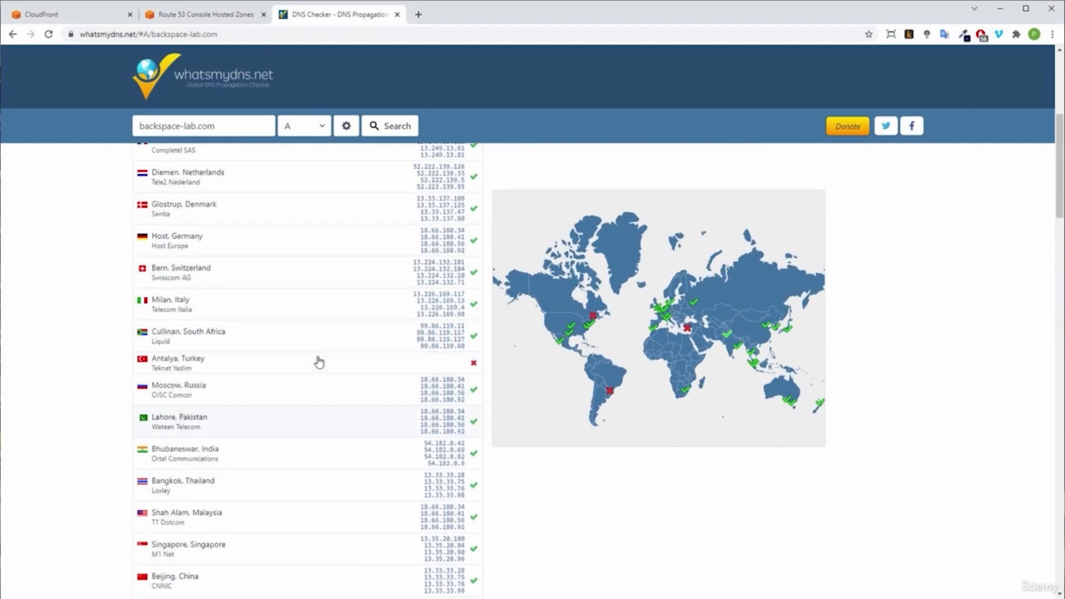
scroll(319, 361, up, 6)
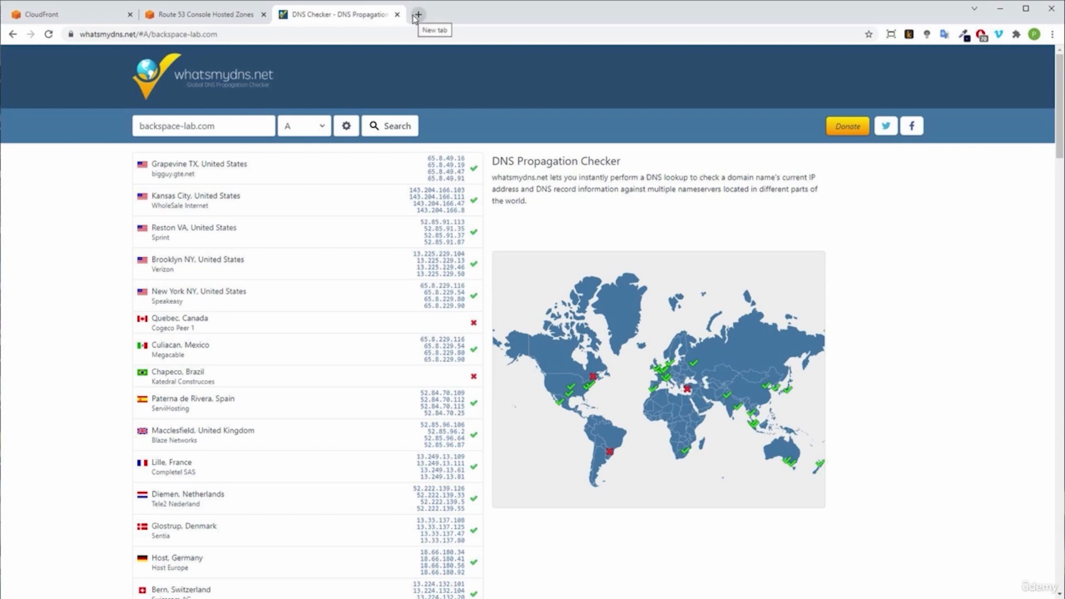
Step: Open backspace-lab.com in a separate browser tab to test the site on its own domain
click(416, 16)
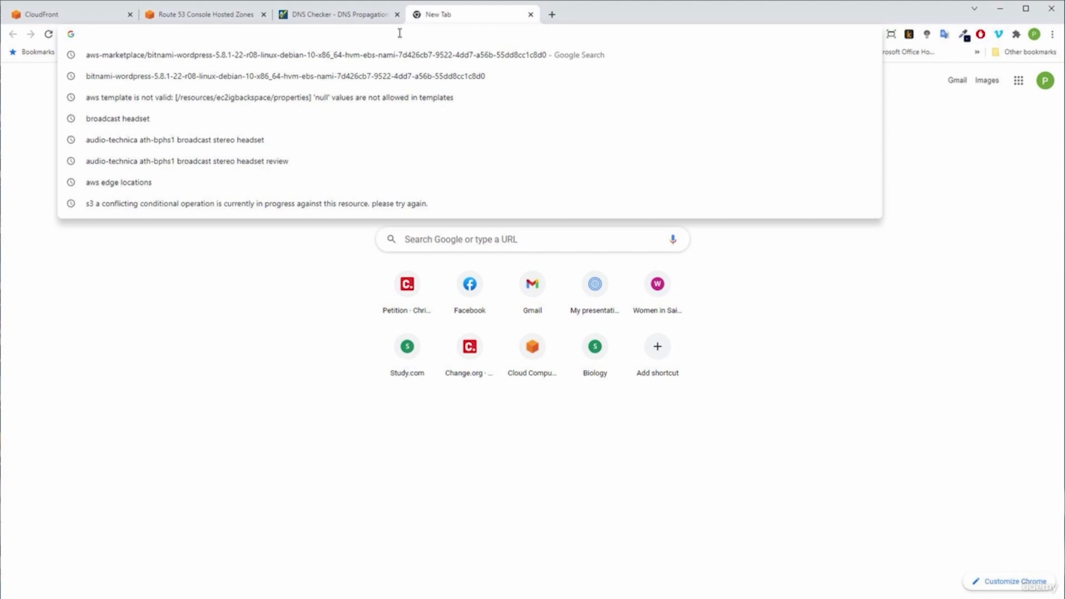
key(ctrl+v)
key(Return)
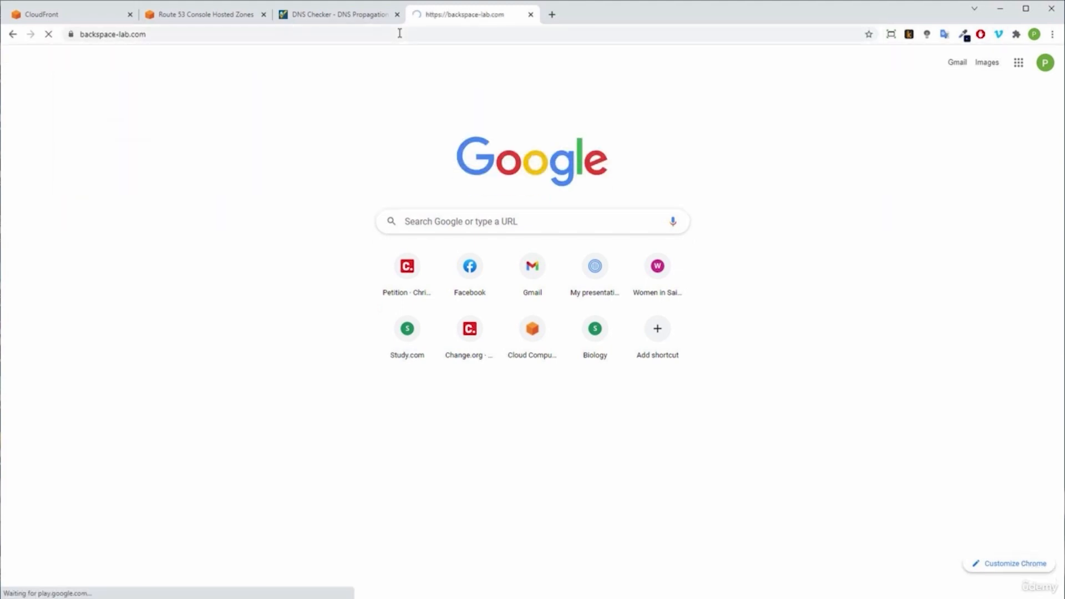